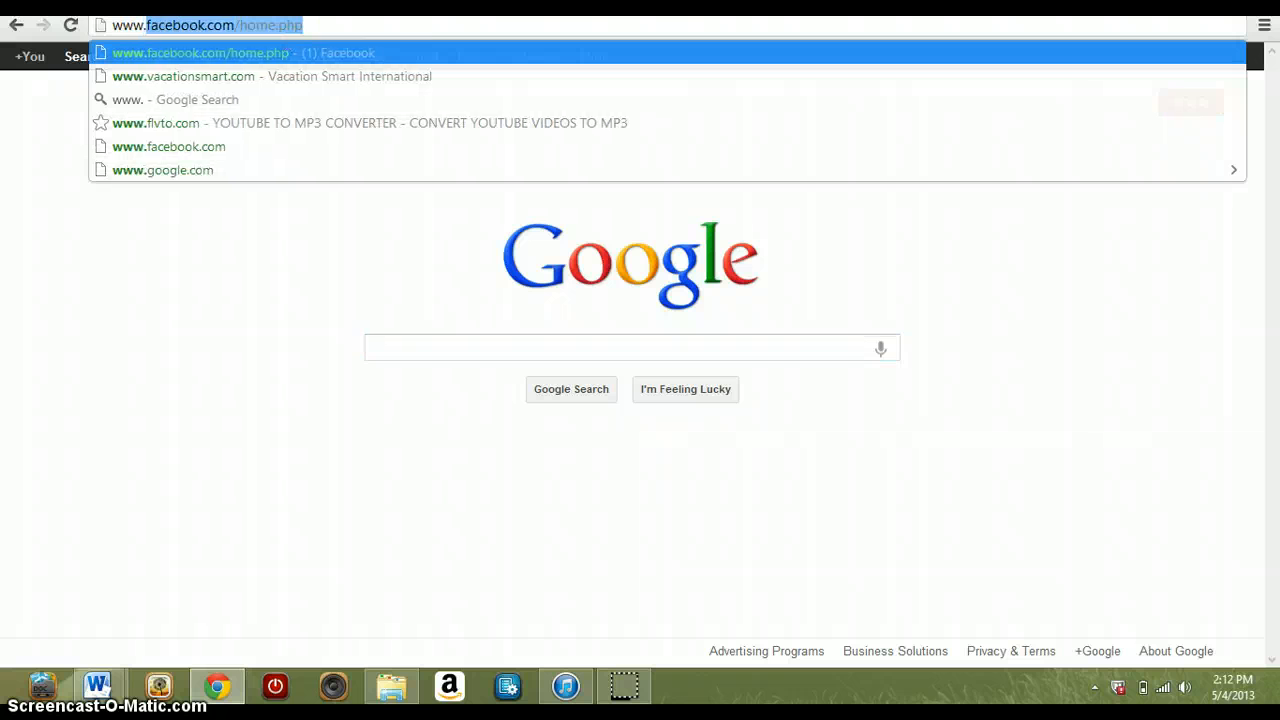
text(easytestmaker.com)
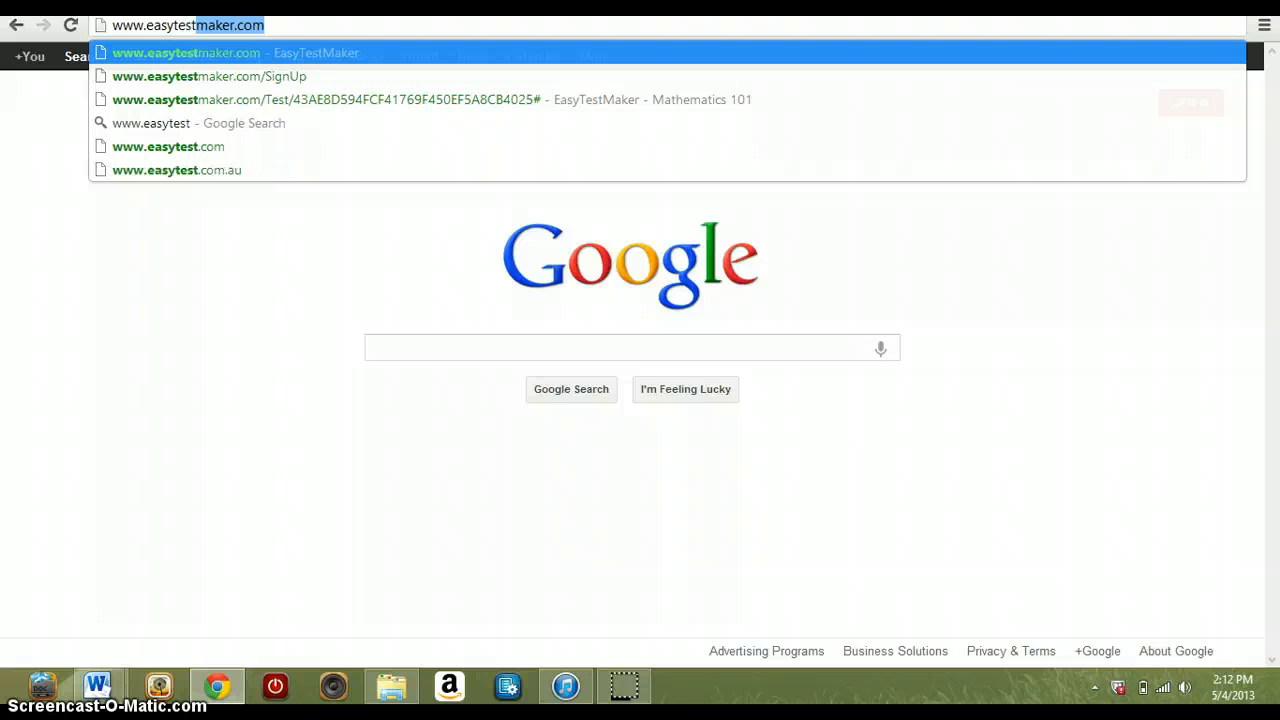
key(Return)
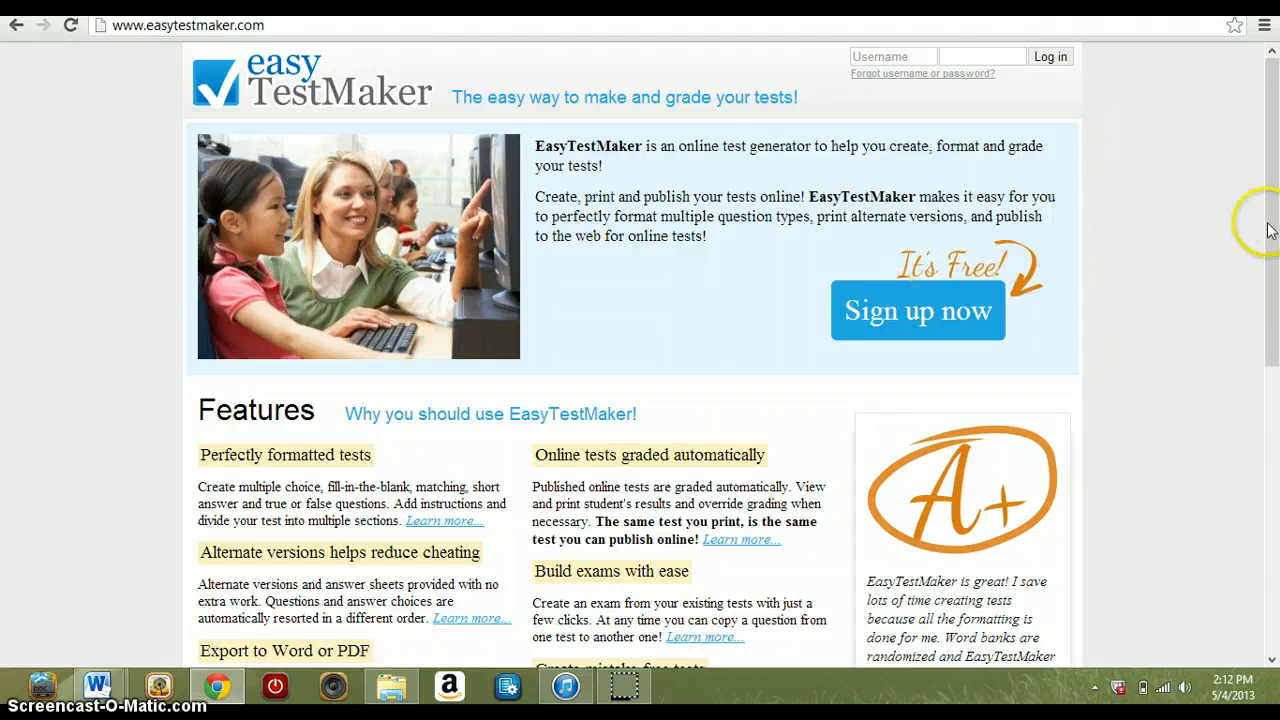
Scroll through the Features and Pricing Plans sections, then bring up the free sign-up form
drag(1267, 229, 1268, 332)
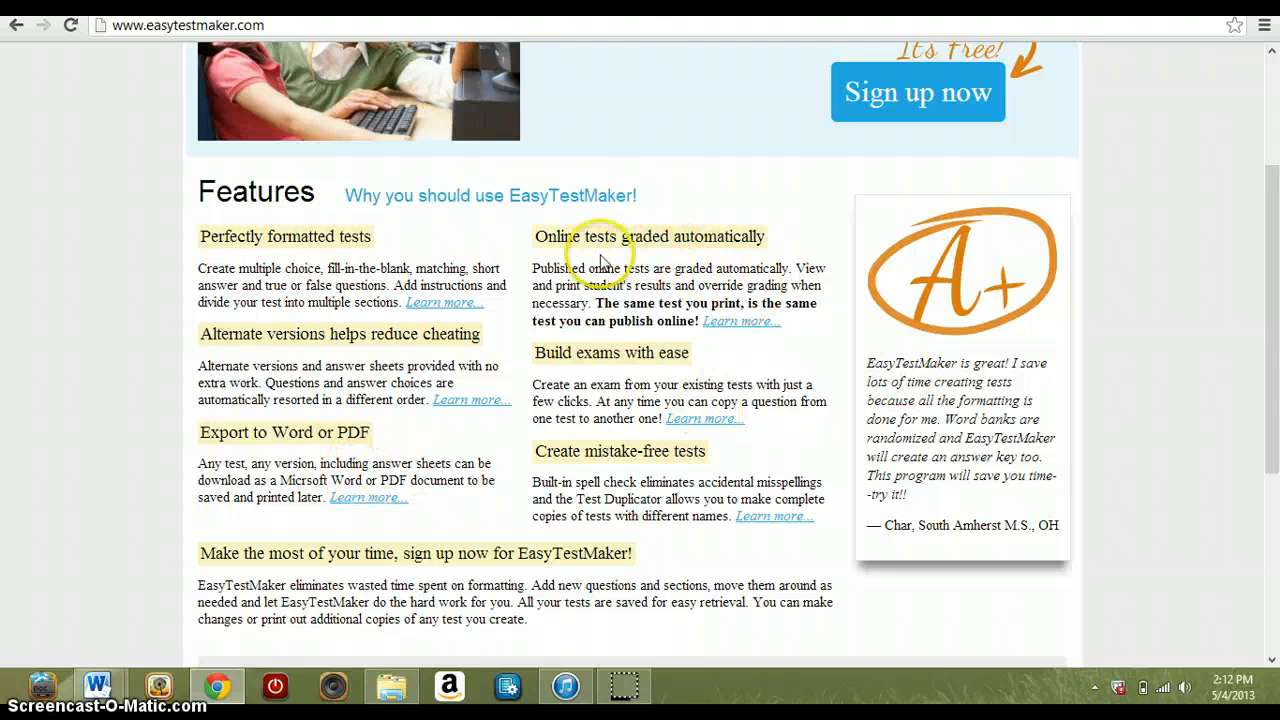
drag(1275, 375, 1275, 540)
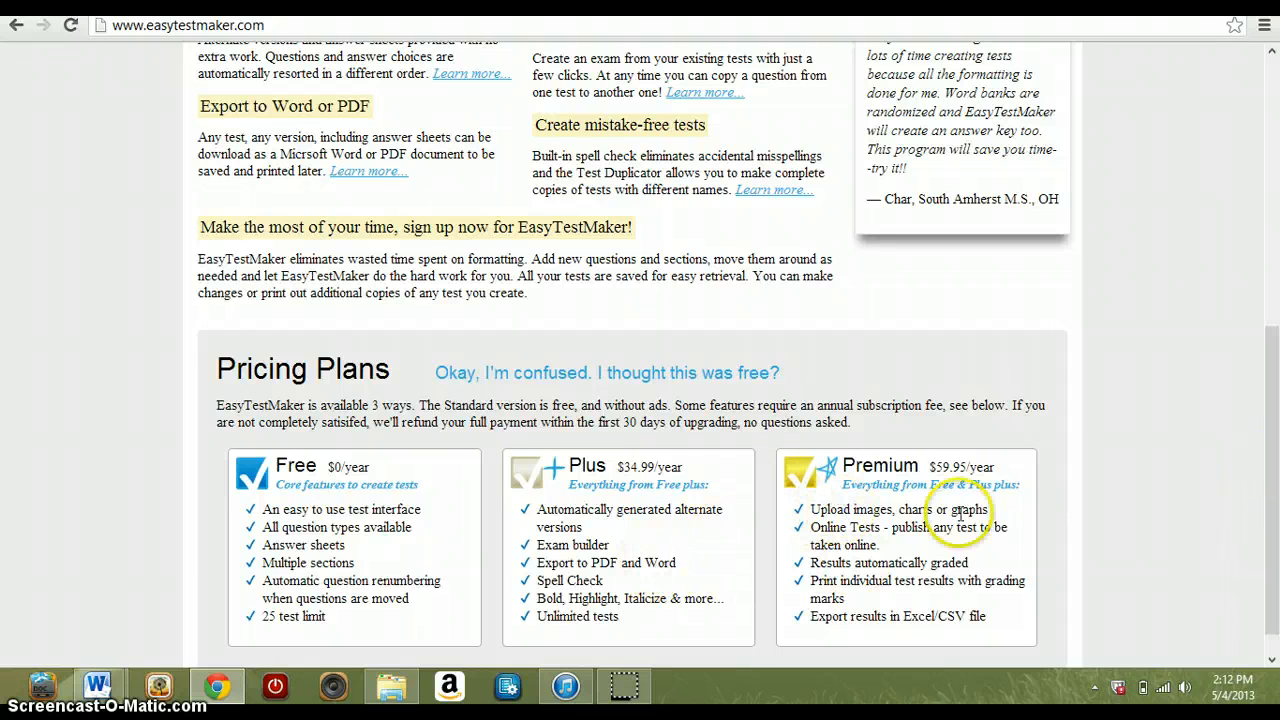
drag(1268, 510, 1272, 230)
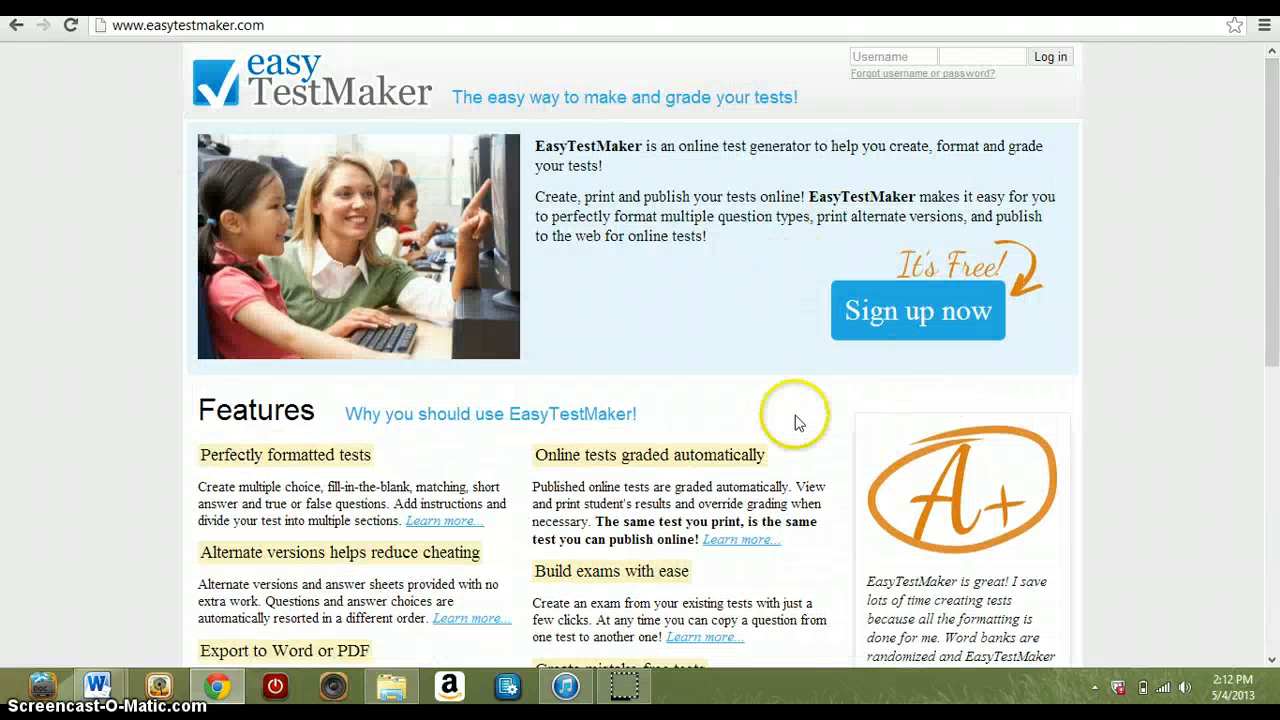
click(890, 330)
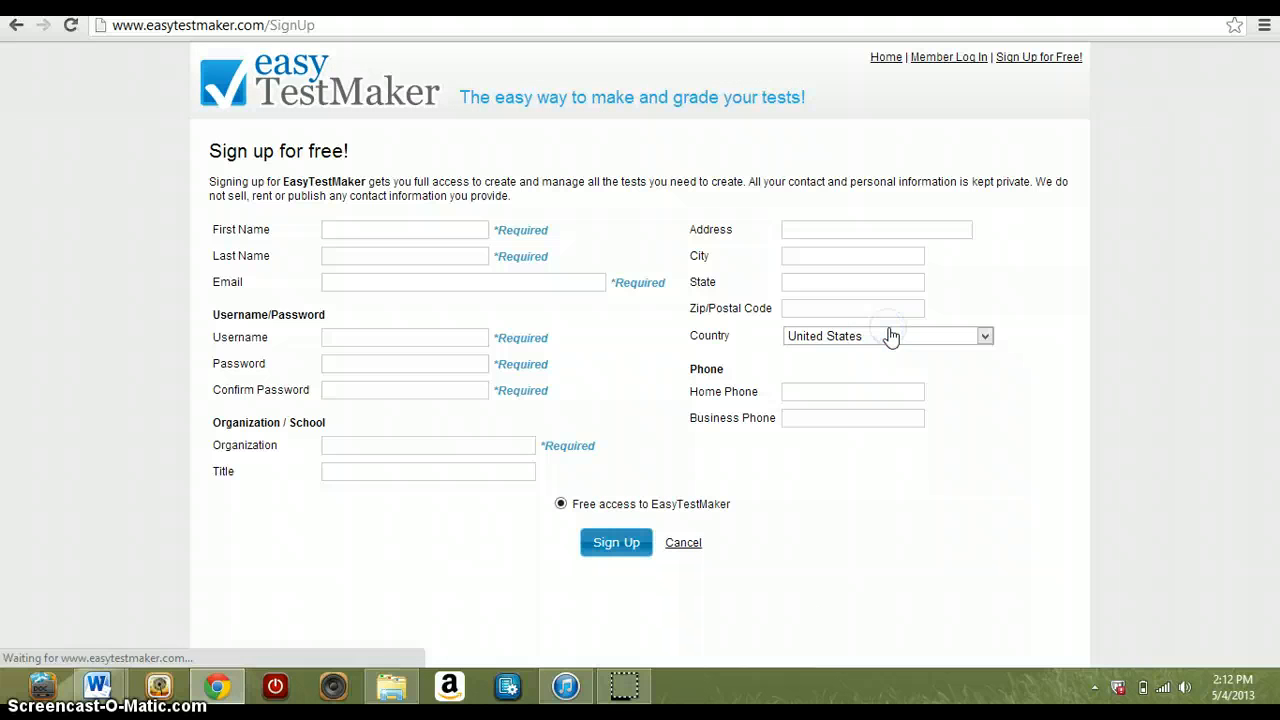
Step through the First Name, Last Name, Email, Username, Password and Organization fields, then cancel sign-up
click(424, 230)
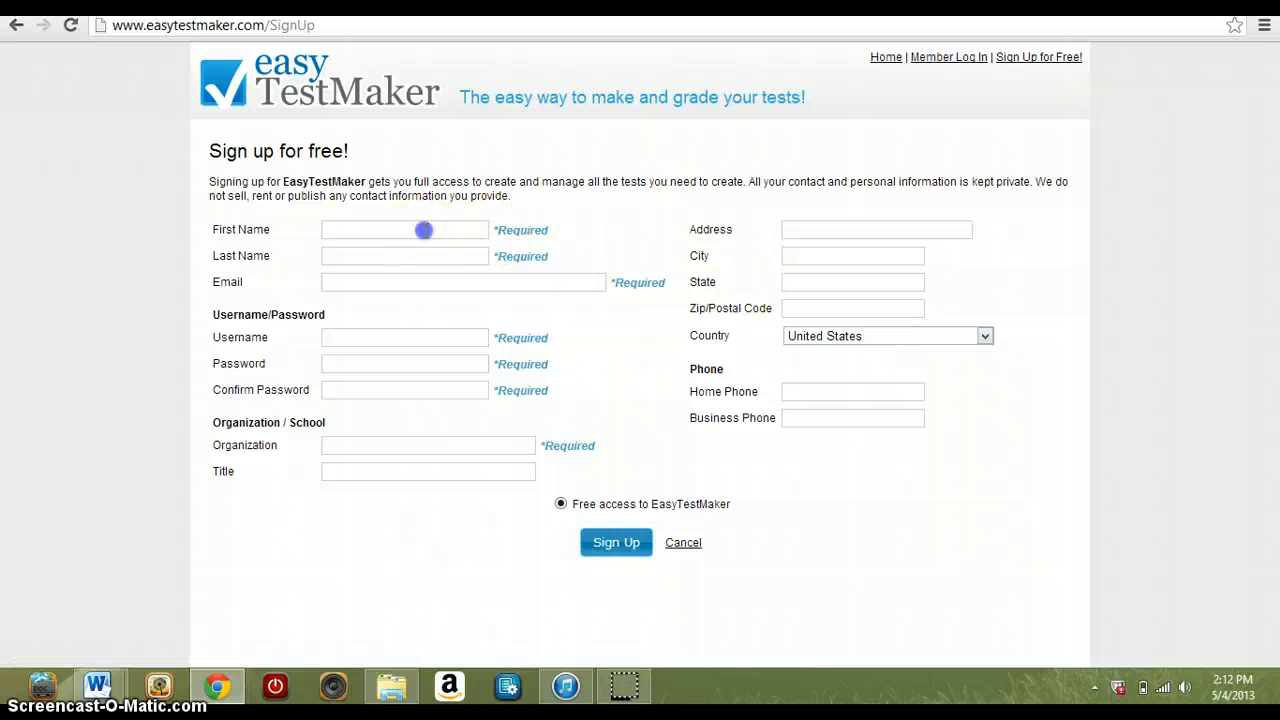
click(400, 255)
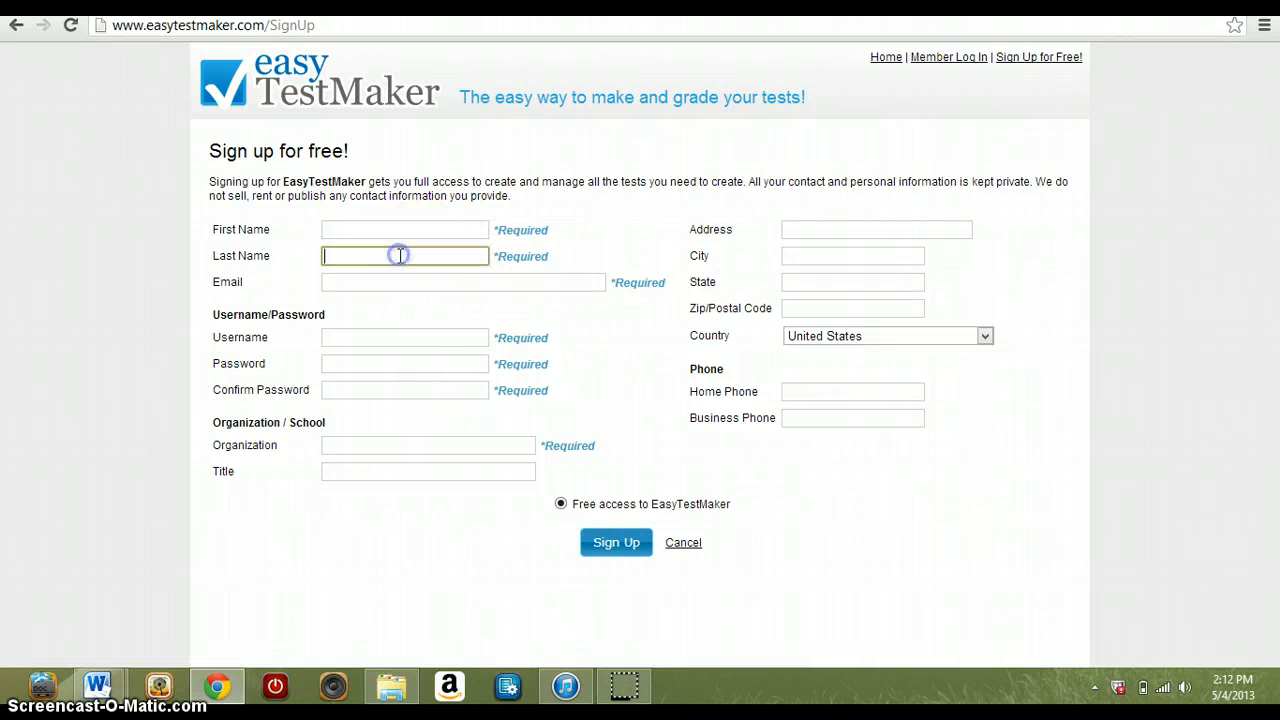
click(406, 282)
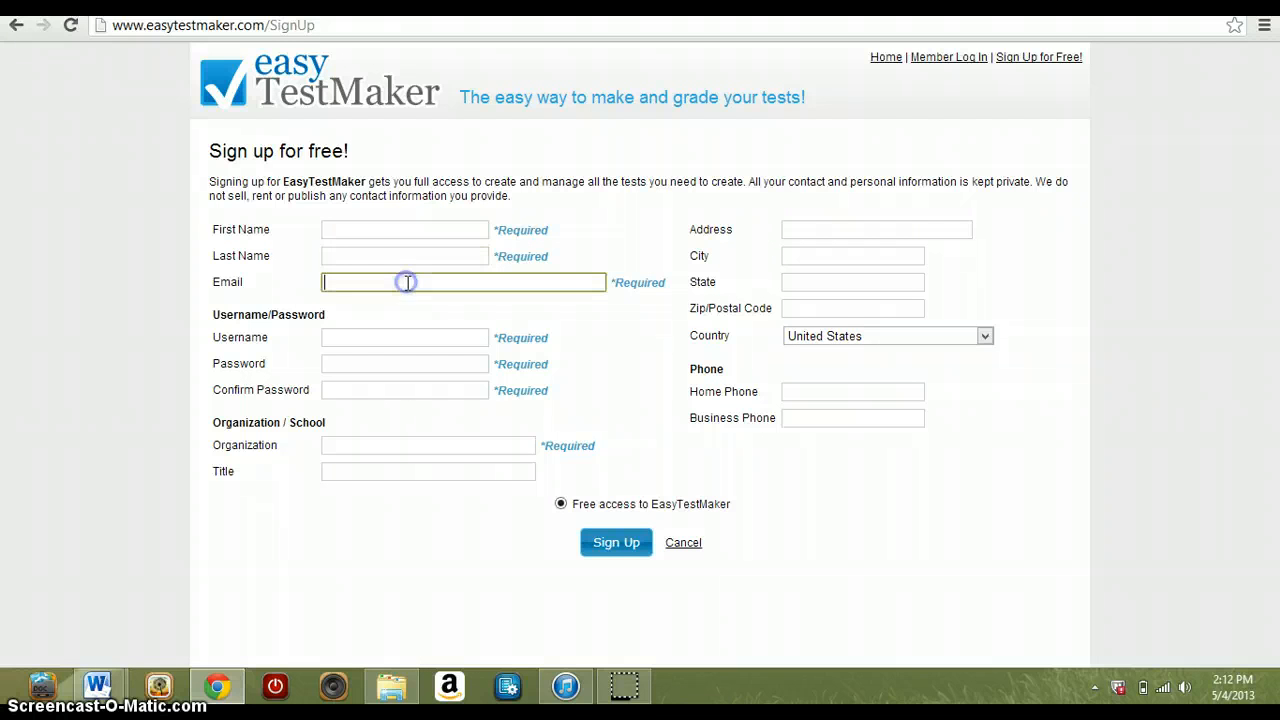
click(412, 340)
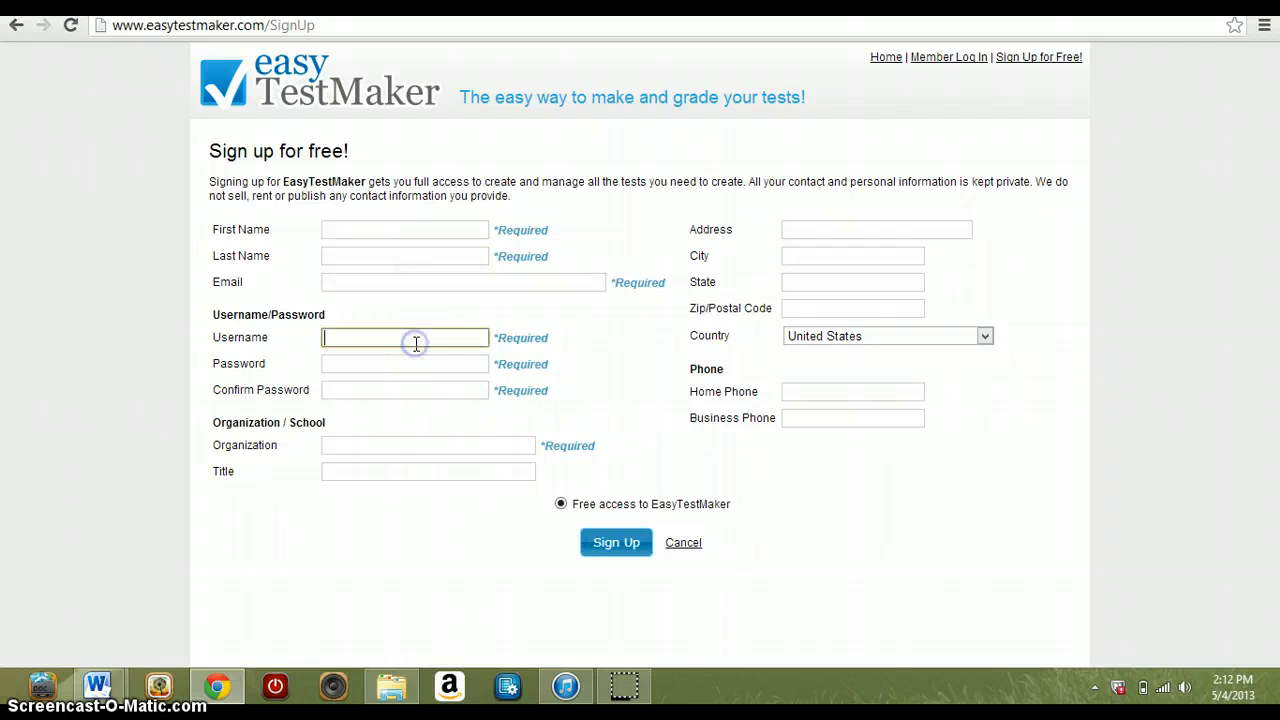
click(414, 363)
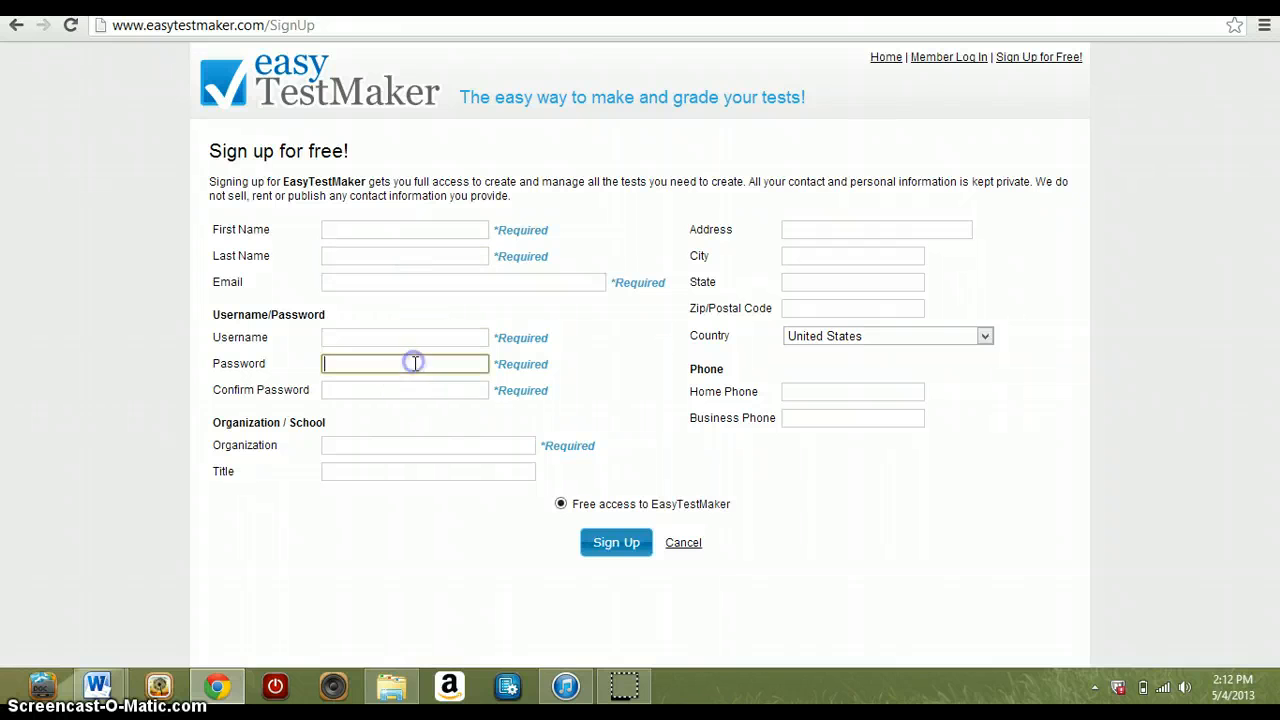
click(455, 443)
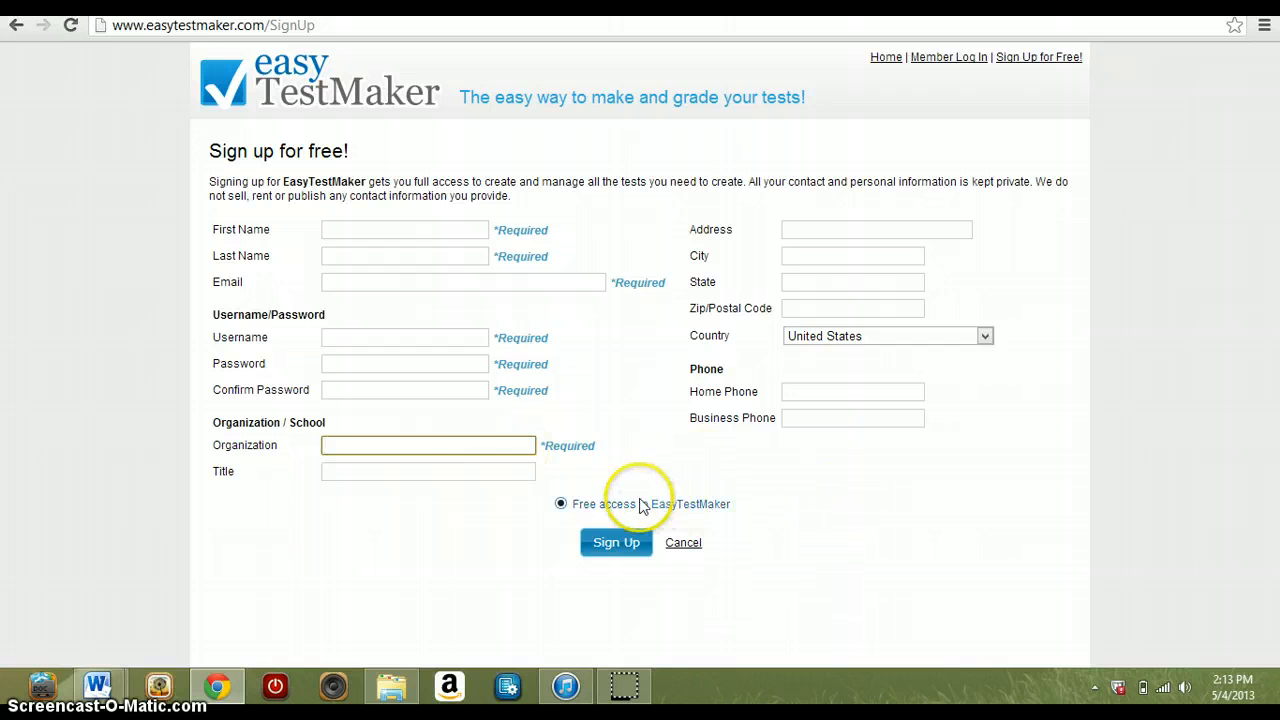
click(684, 545)
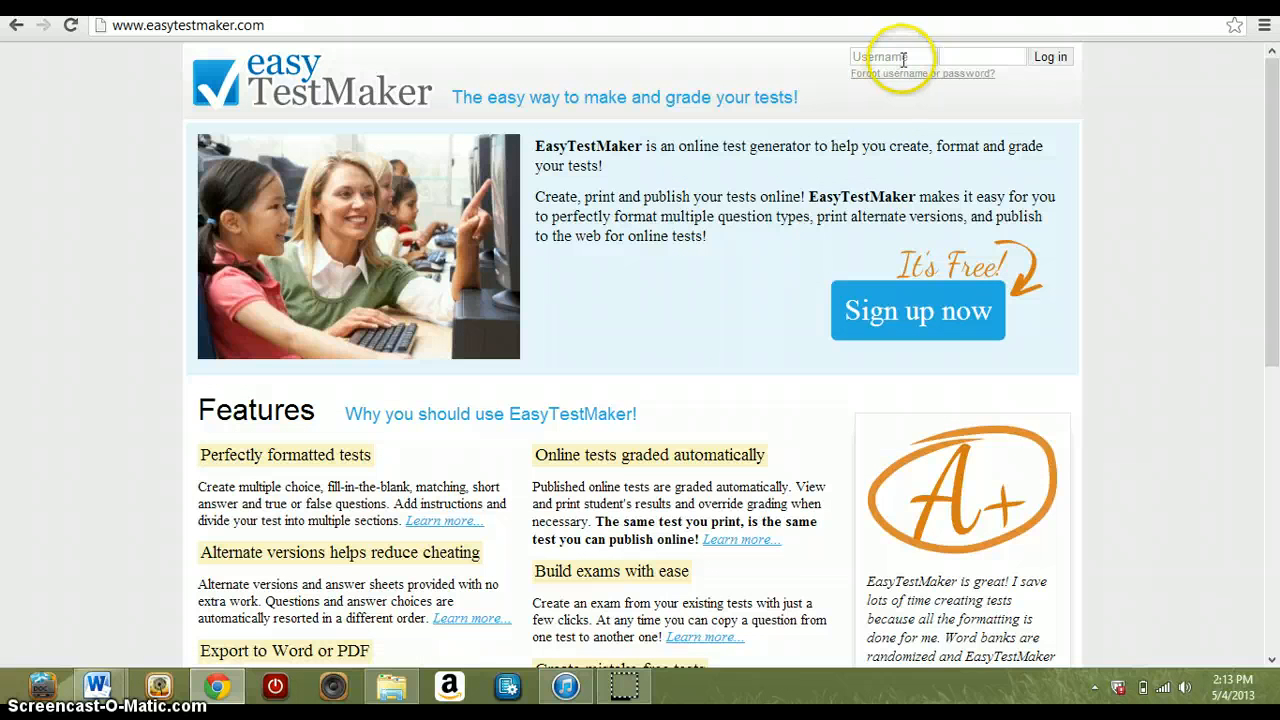
Log in with the account username and password, view Government 101, then return to My Tests
text(whittani)
key(Tab)
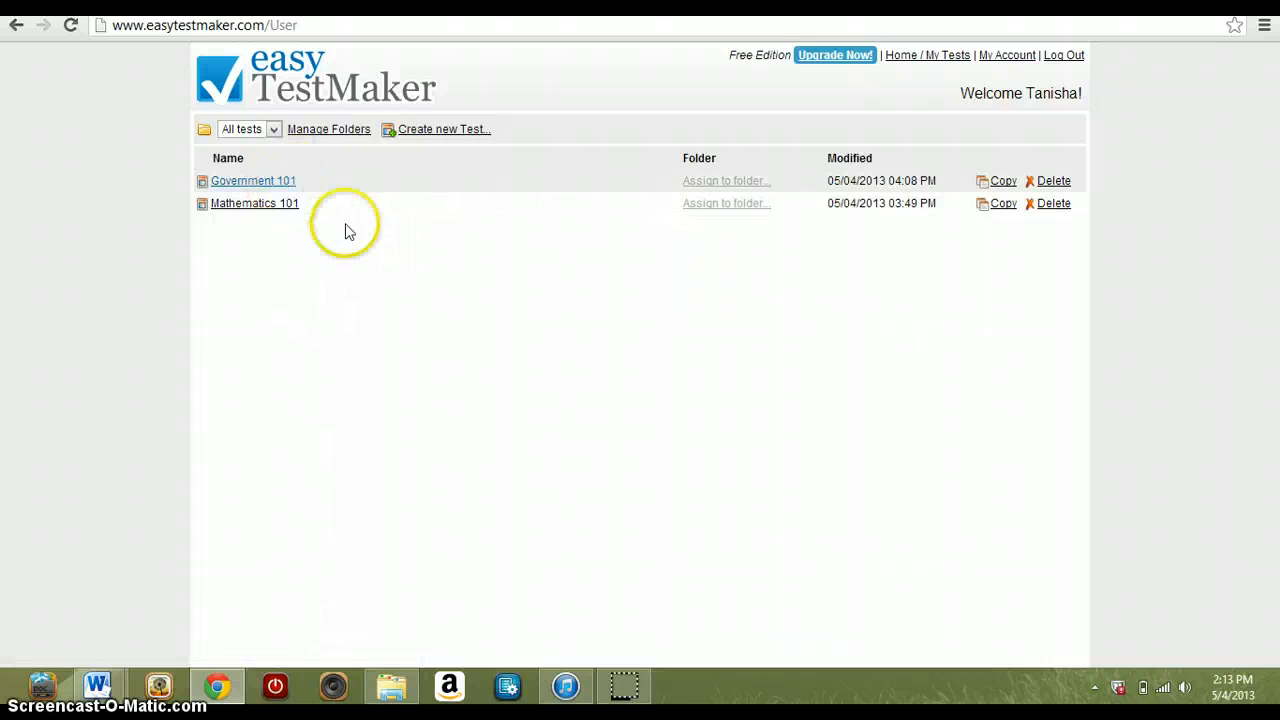
click(287, 183)
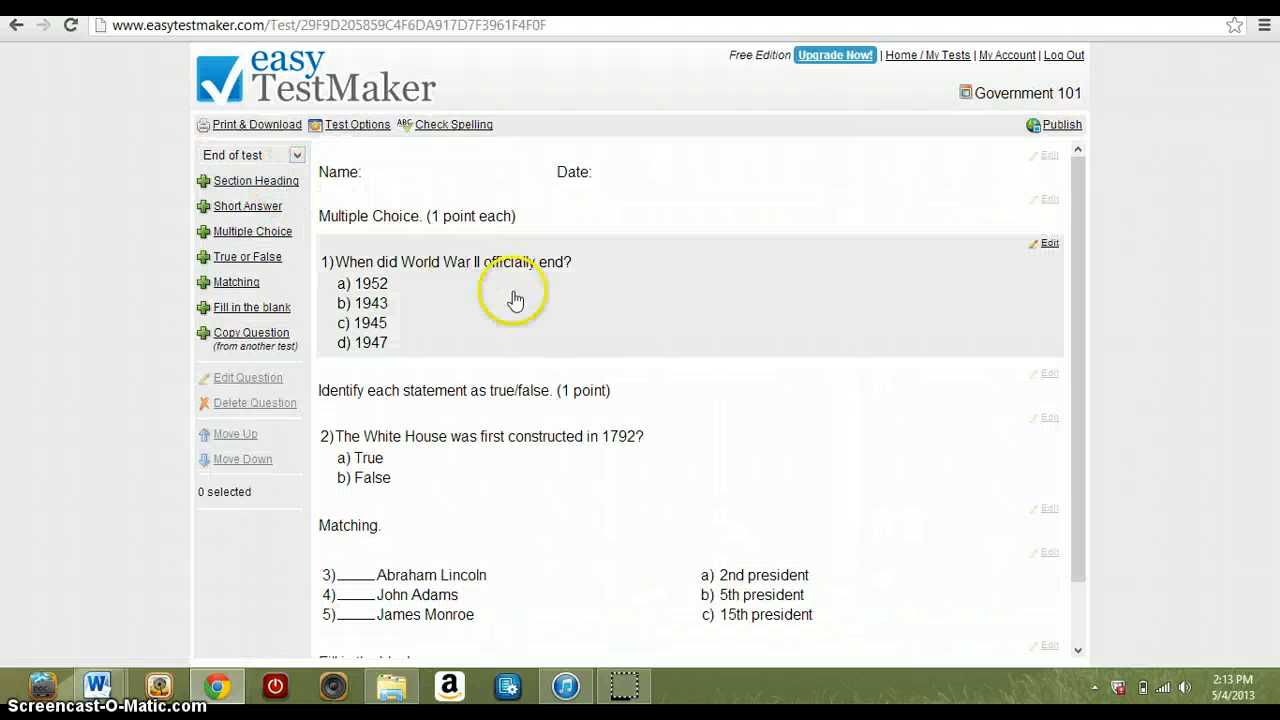
drag(1071, 296, 1048, 145)
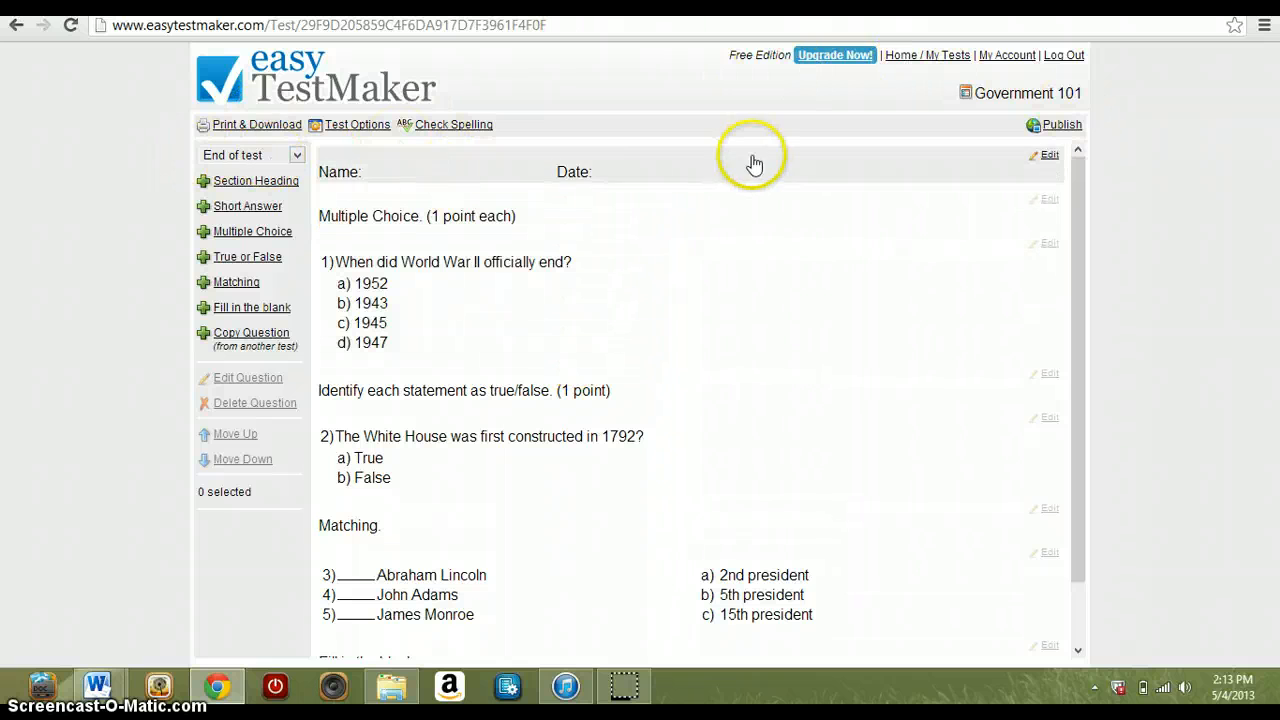
click(899, 62)
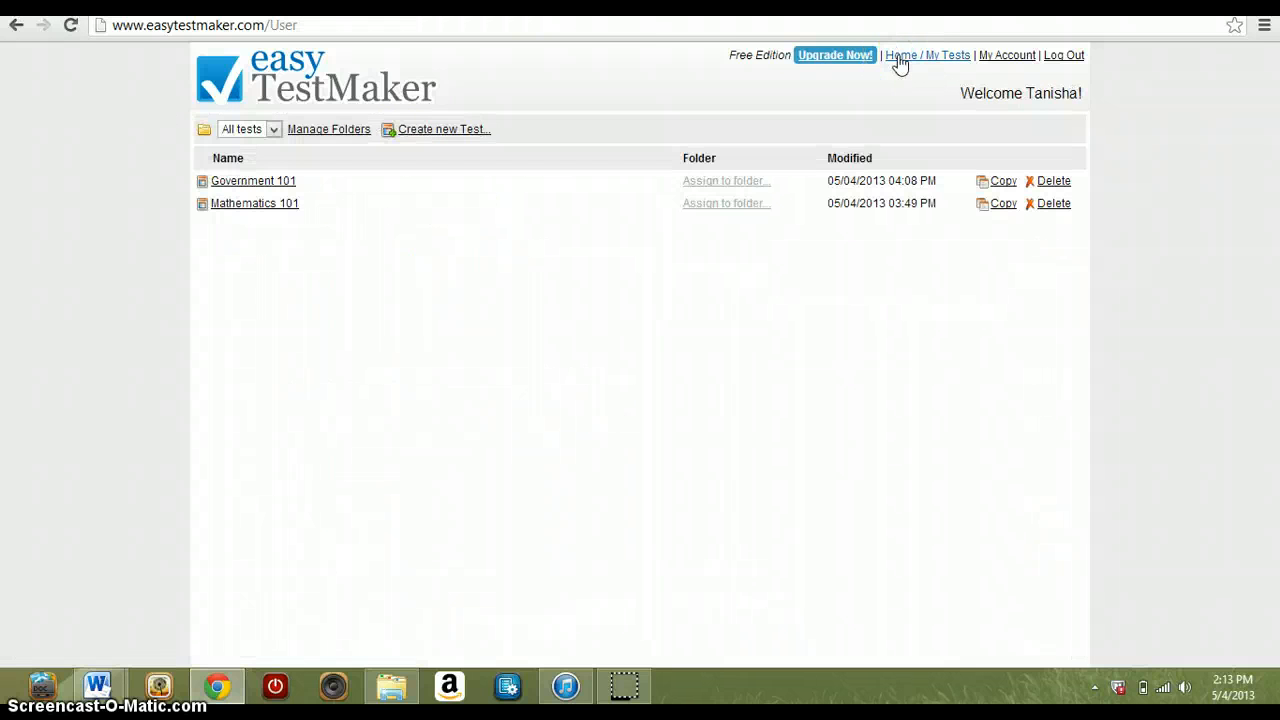
Create a new blank test named 'Get to Know You'
click(455, 140)
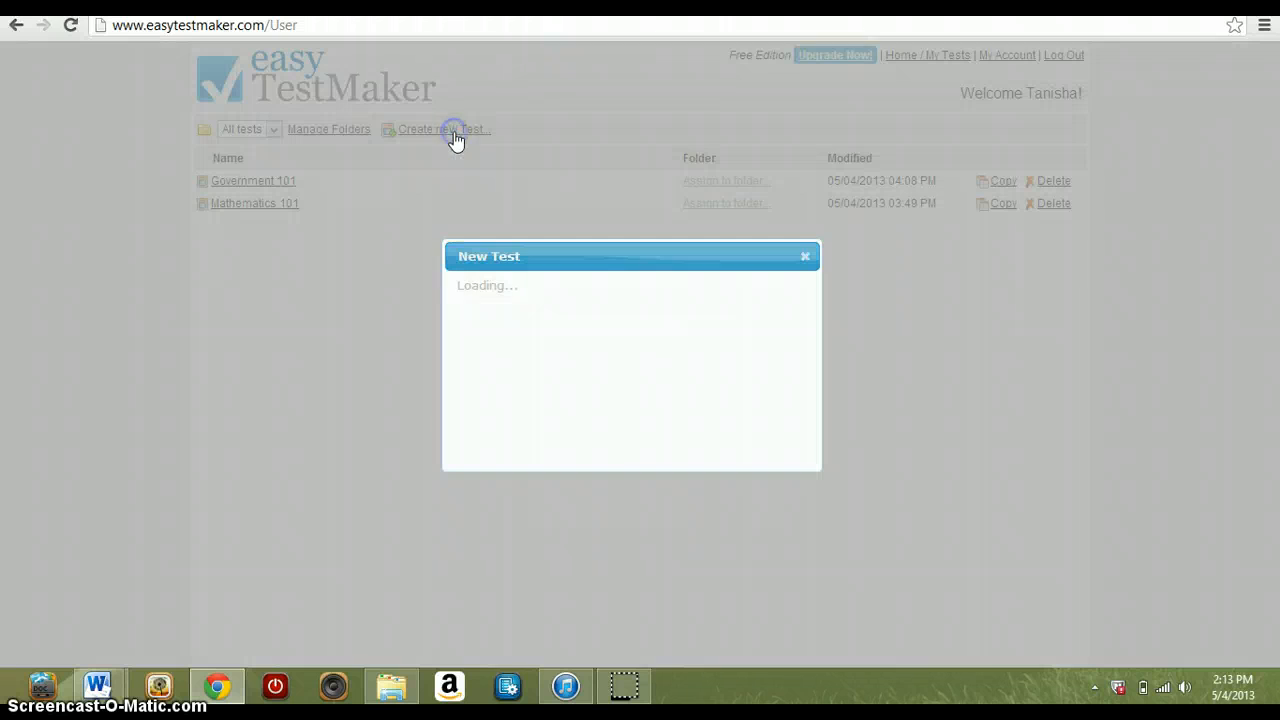
click(571, 306)
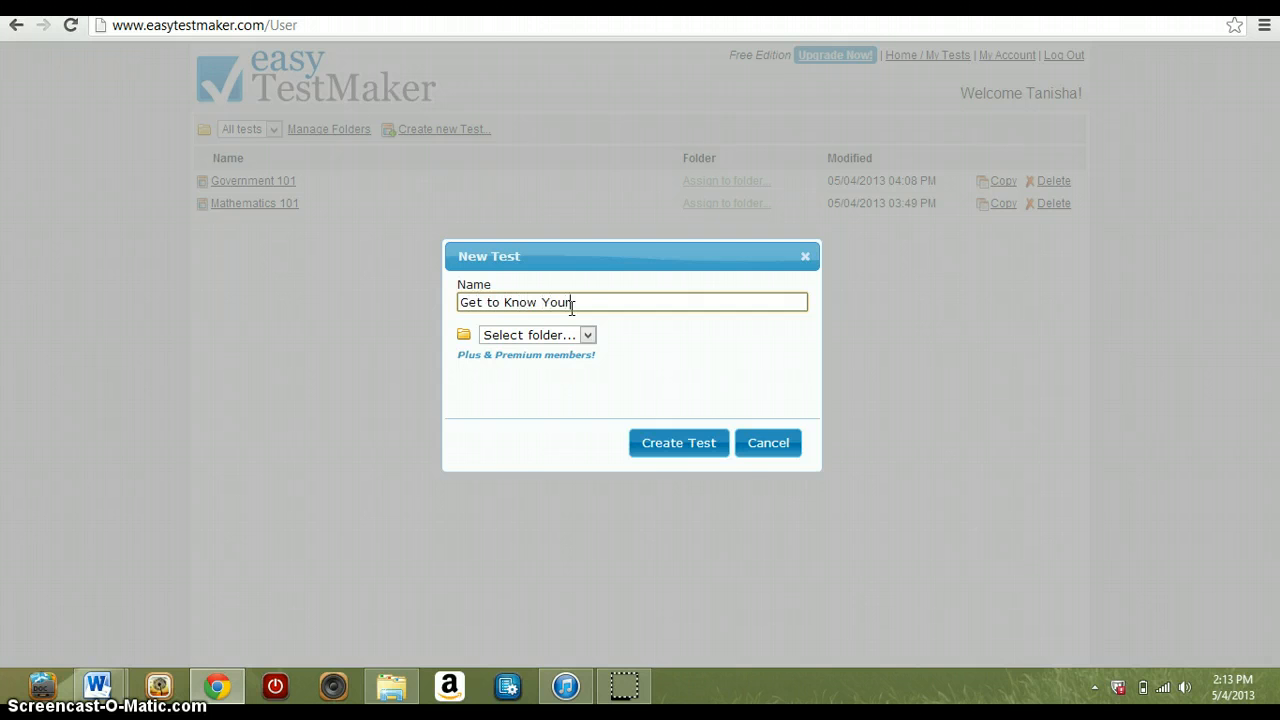
click(665, 455)
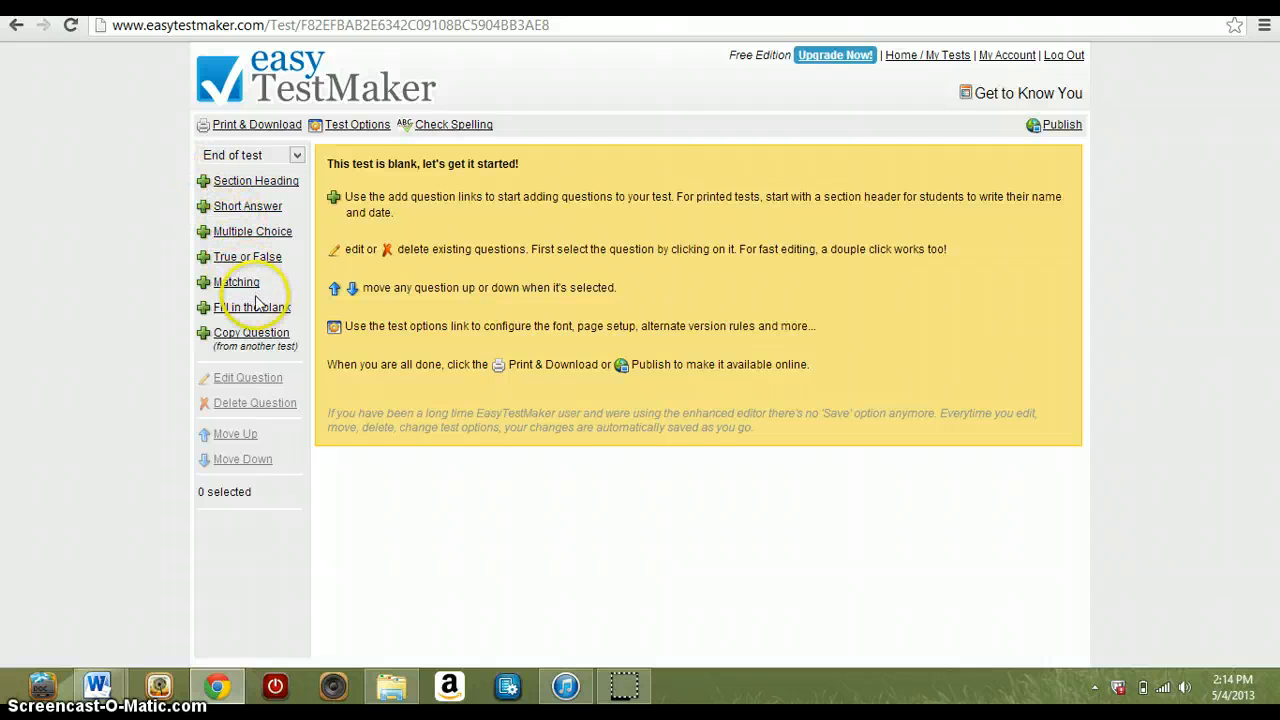
Add a section heading with 'Name:' and 'Date:' labels, then start a multiple-choice question
click(241, 404)
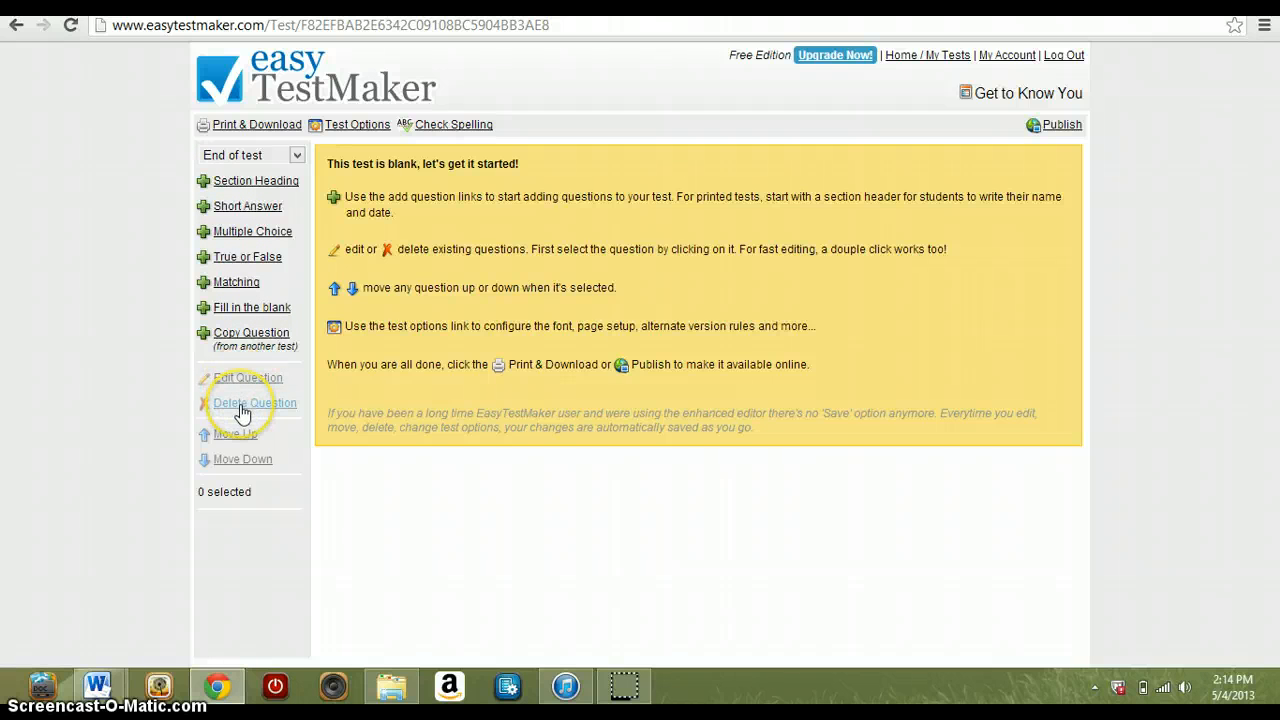
click(234, 457)
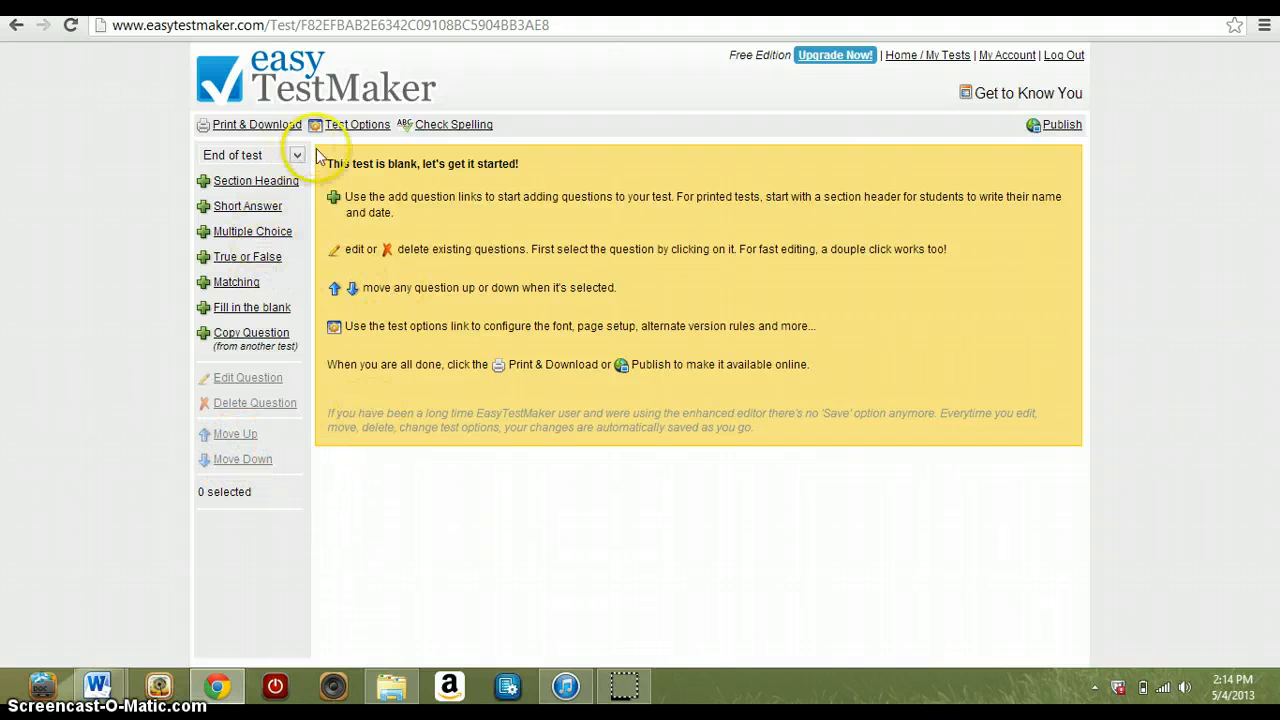
click(272, 188)
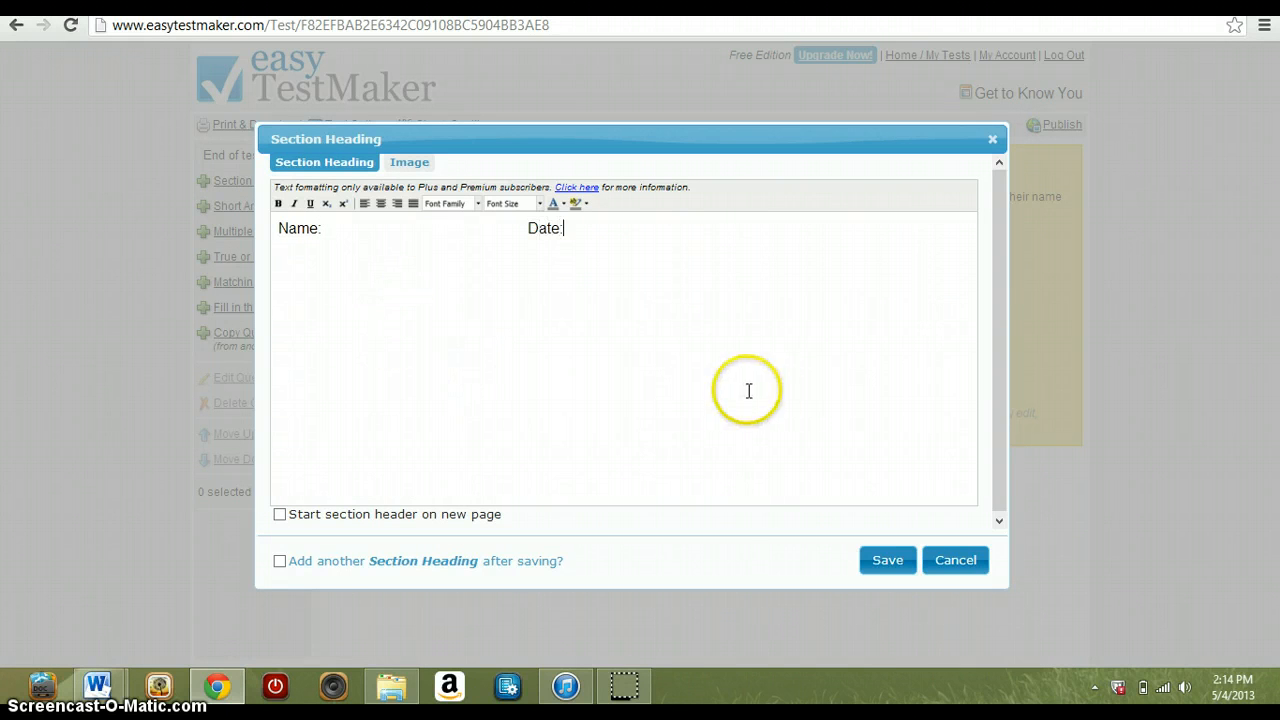
click(877, 563)
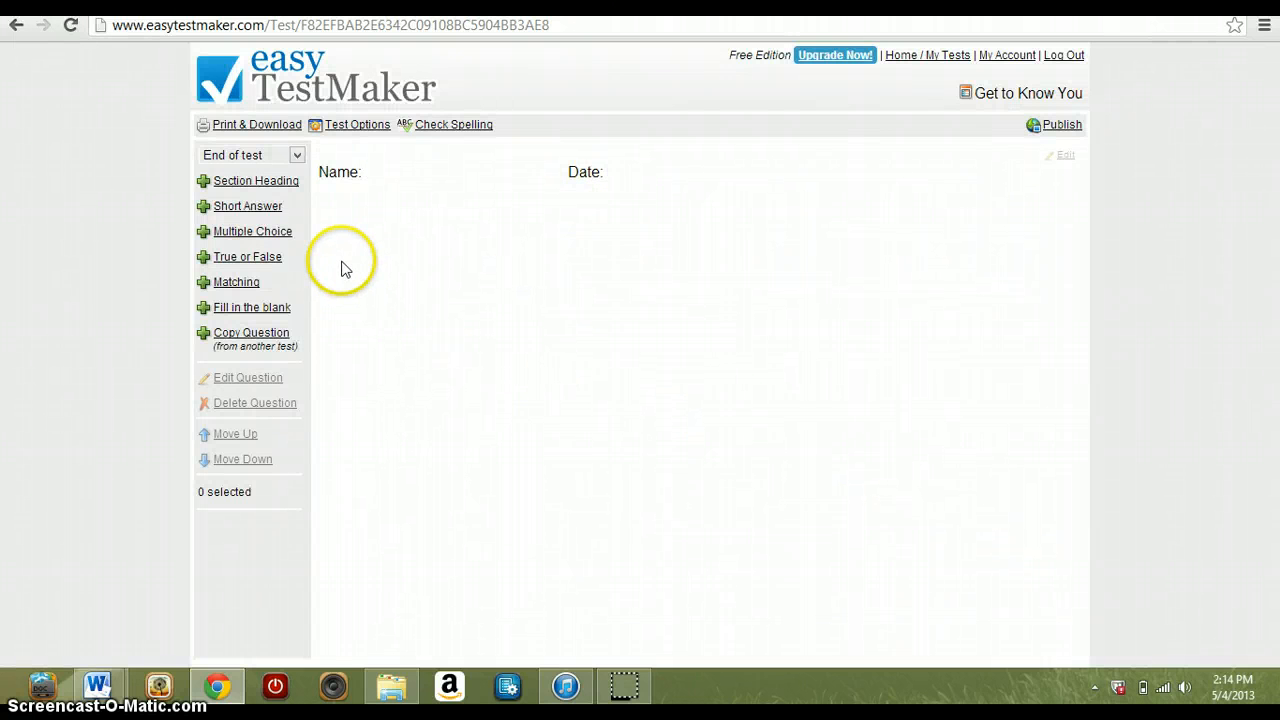
click(205, 235)
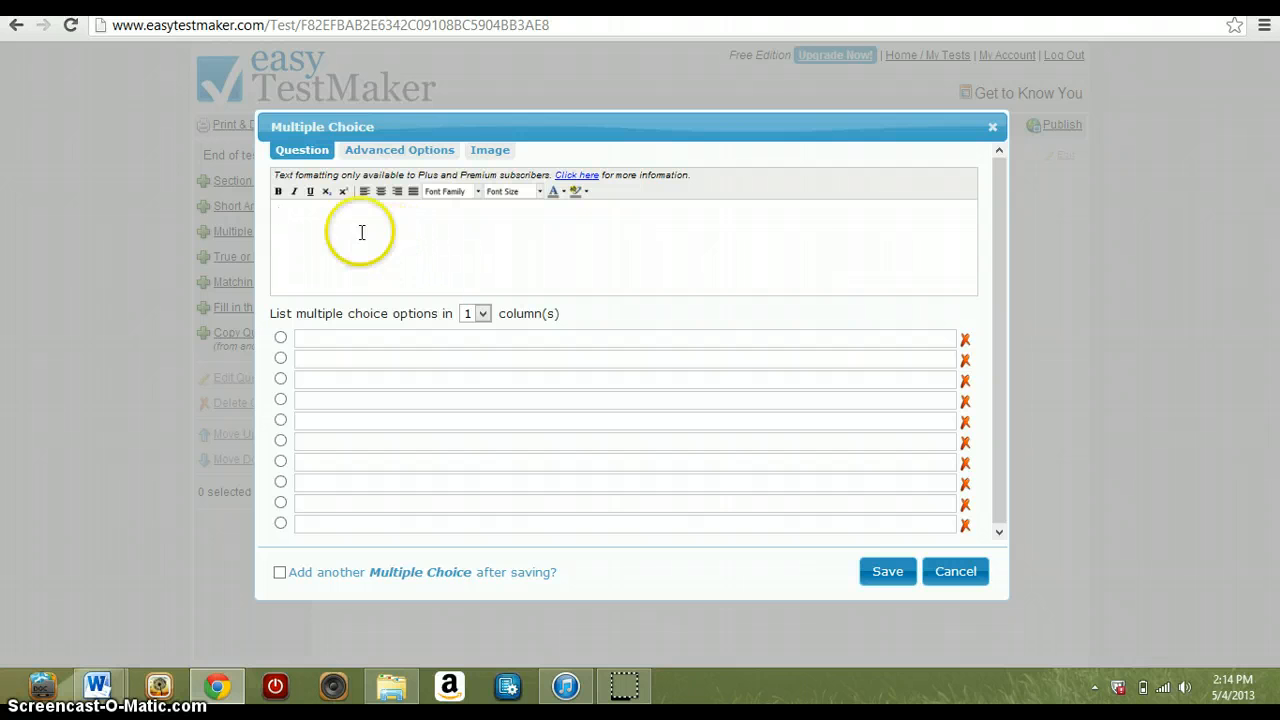
Add 'What is your favorite color?' with choices green, blue, yellow, red in 2 columns, green correct
click(320, 219)
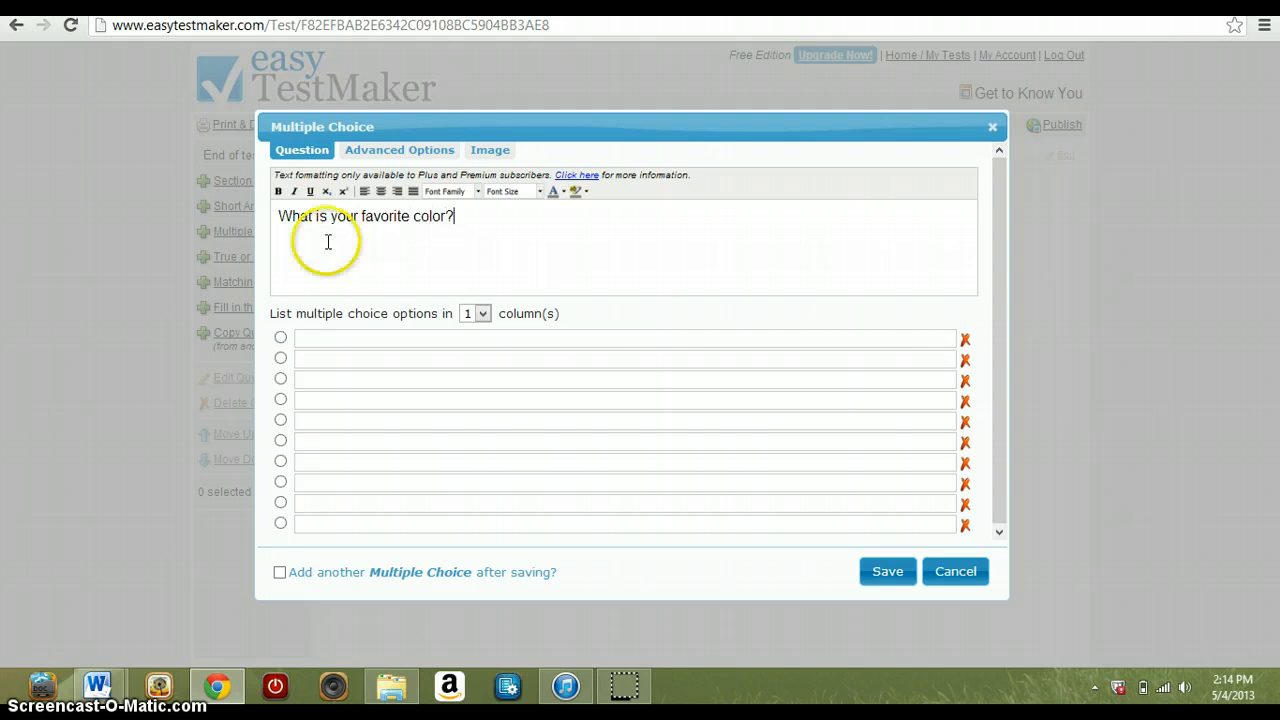
click(417, 338)
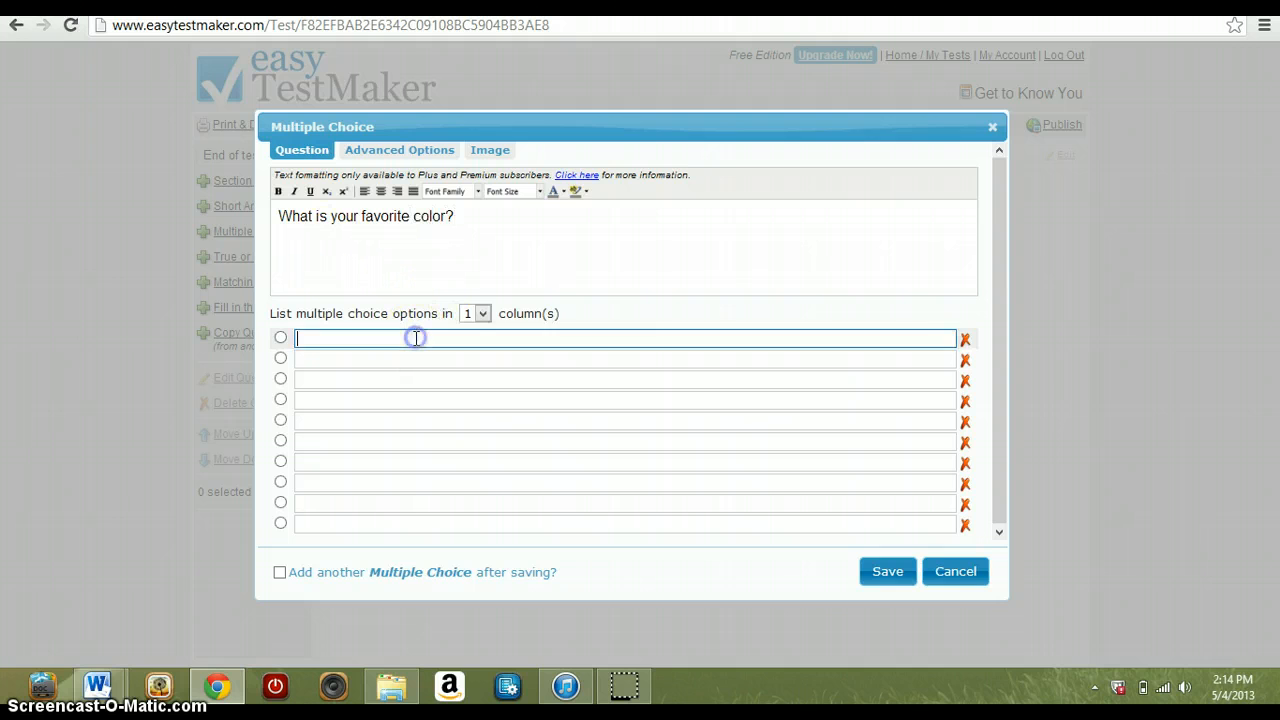
text(gree)
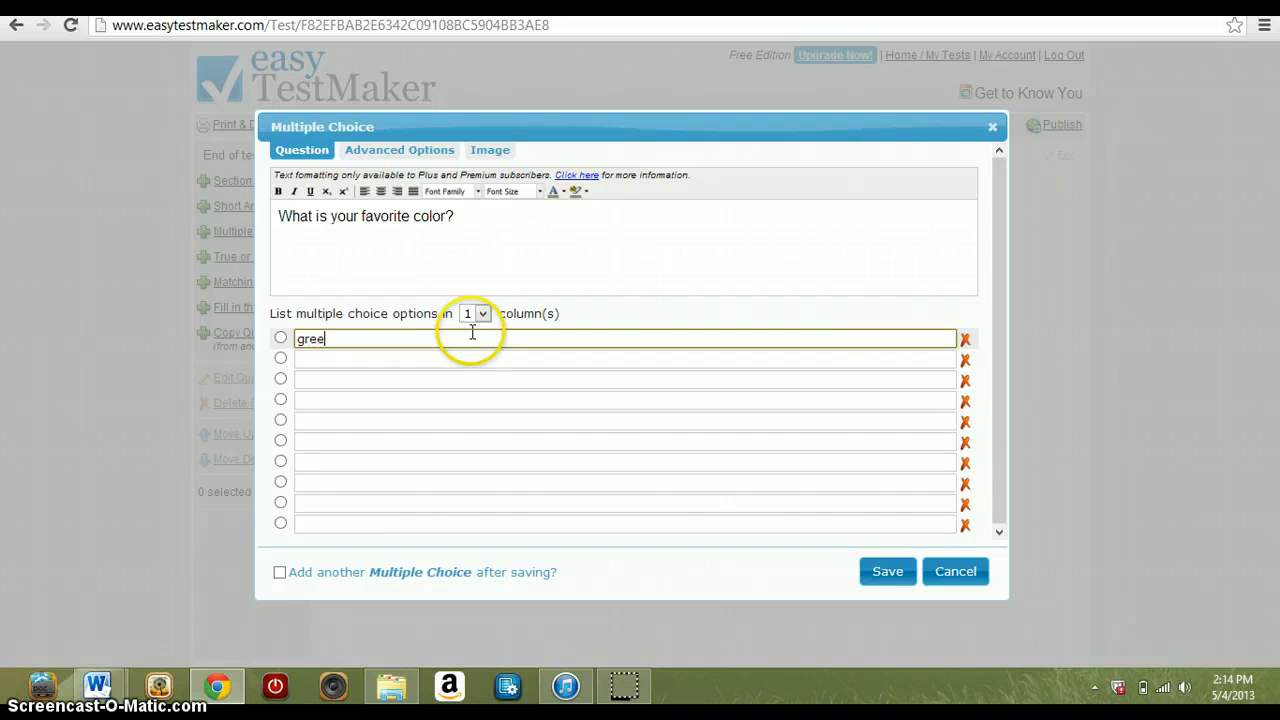
text(n)
key(Tab)
key(Tab)
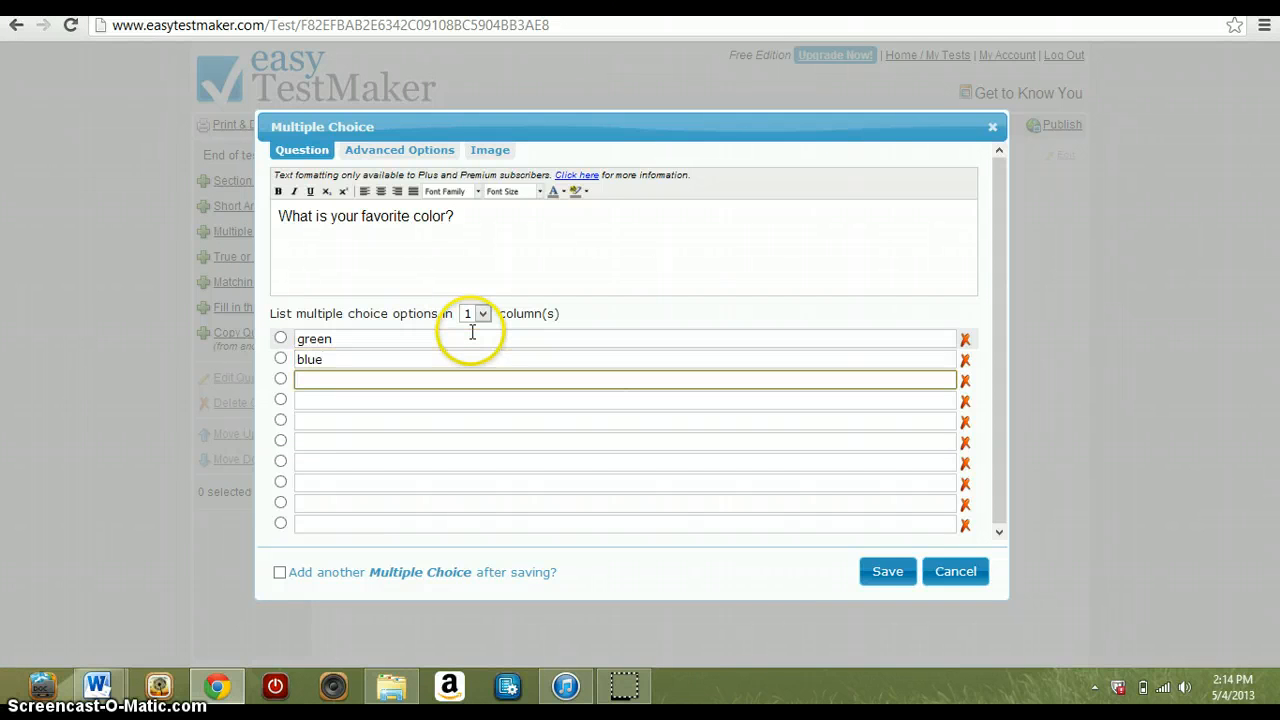
key(Tab)
text(re)
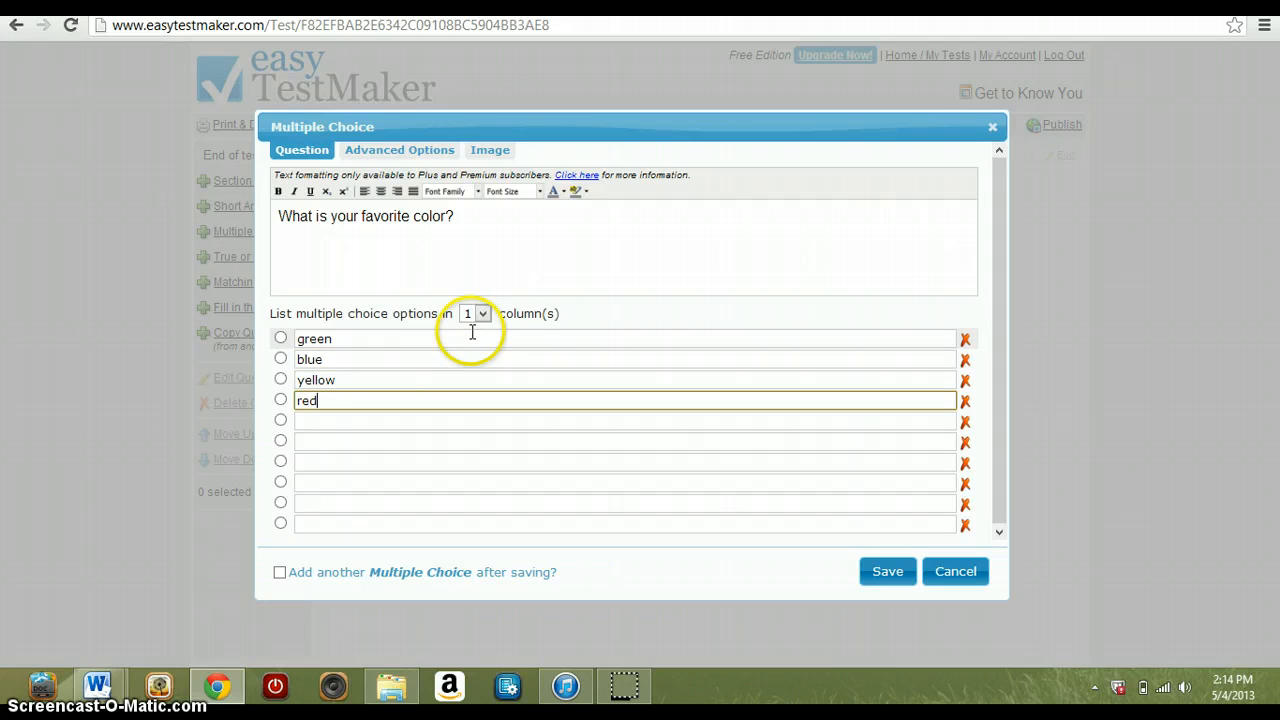
text(d)
click(482, 314)
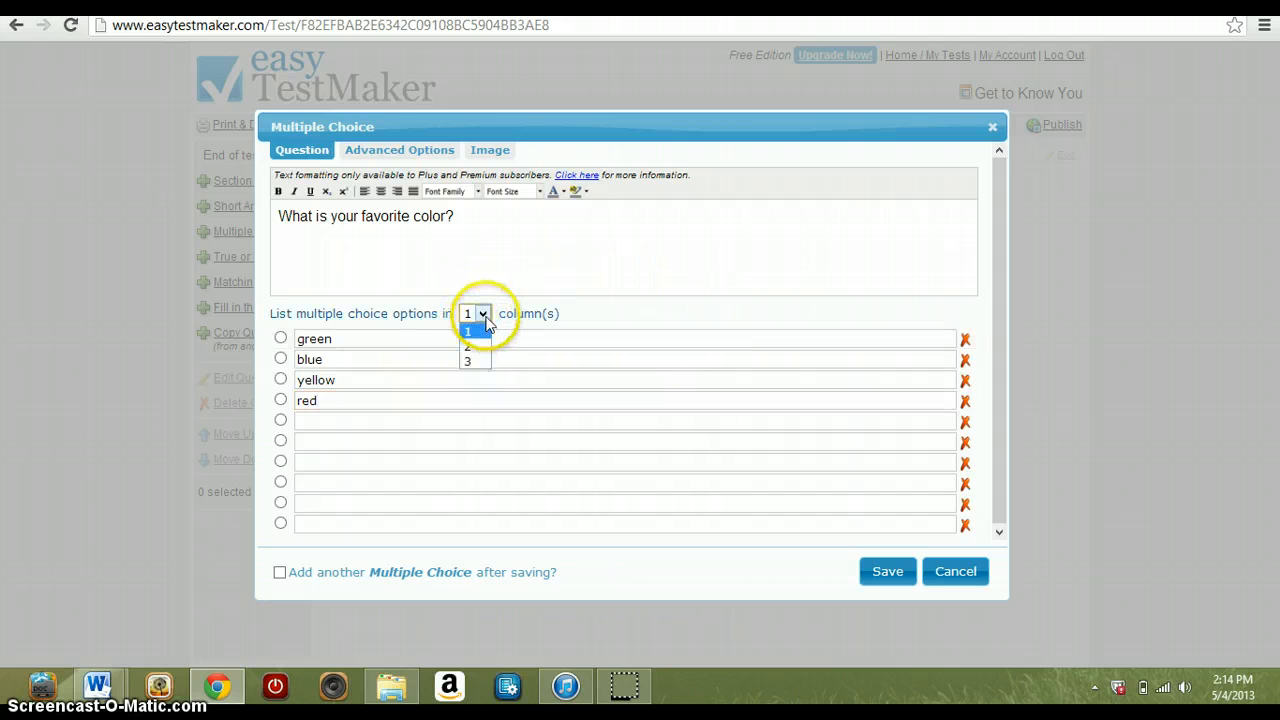
click(476, 349)
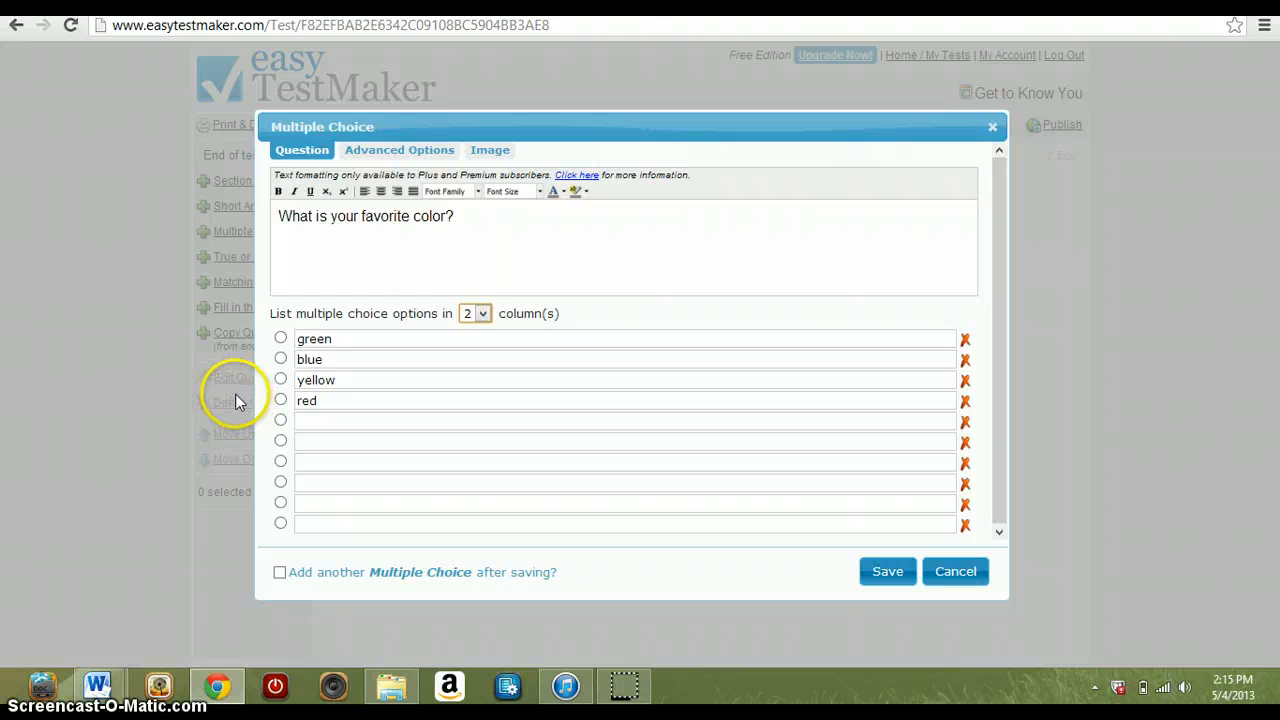
click(280, 338)
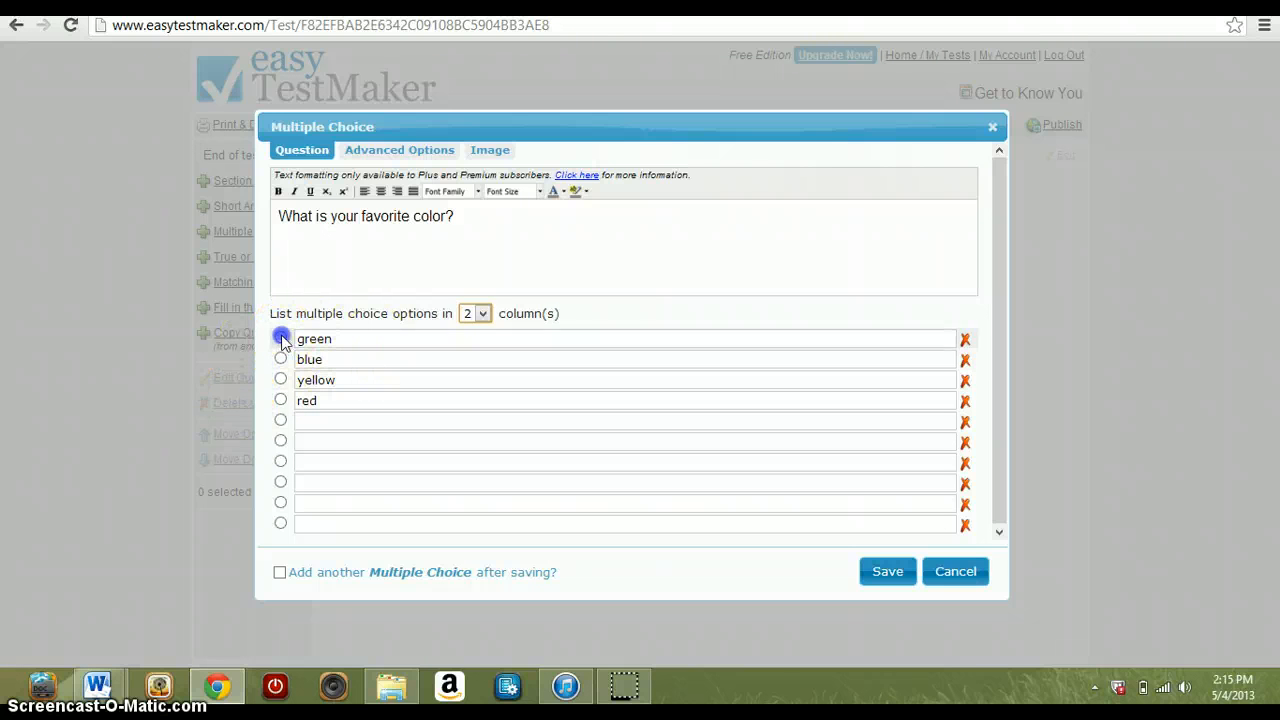
click(884, 580)
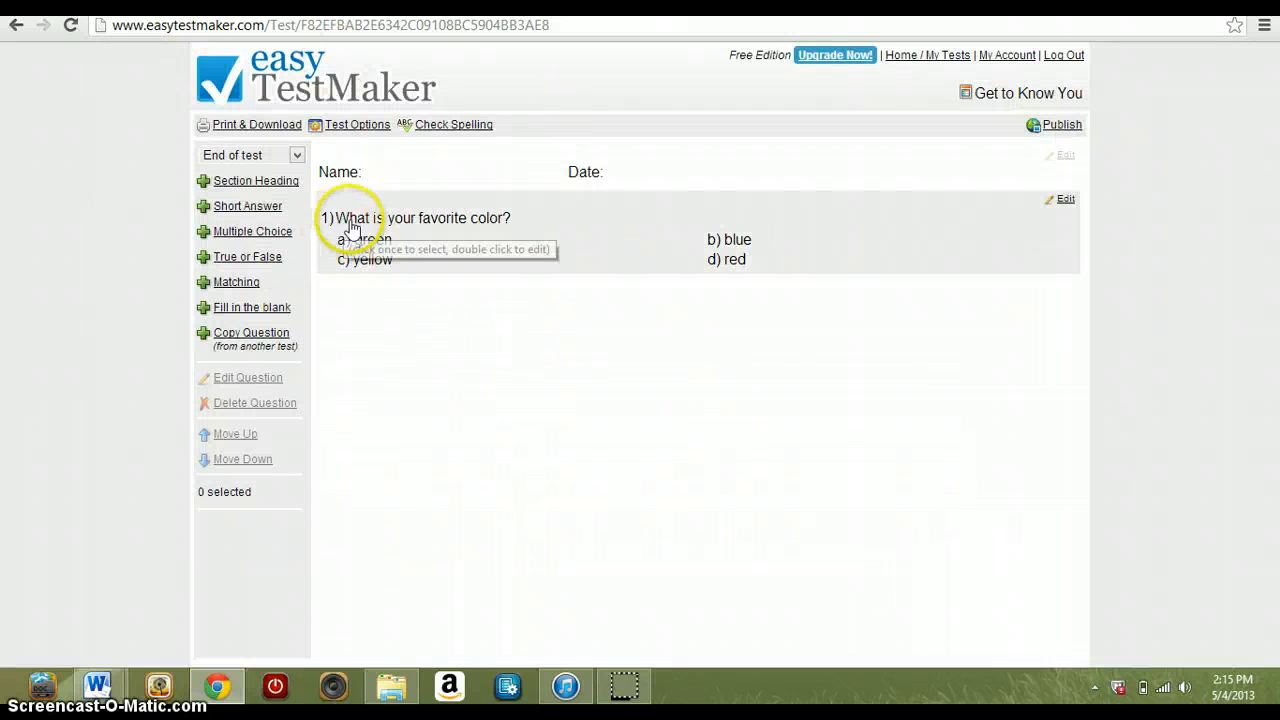
Reopen question 1 for editing and save it again
click(752, 240)
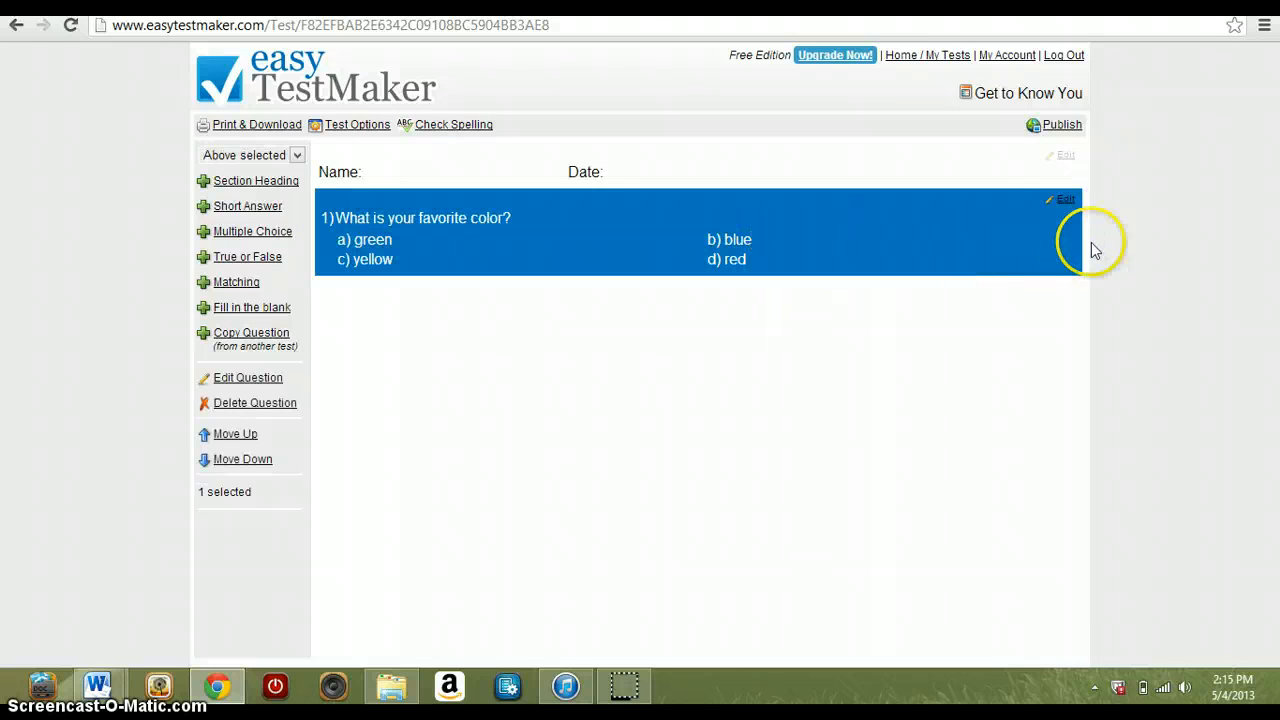
click(1062, 198)
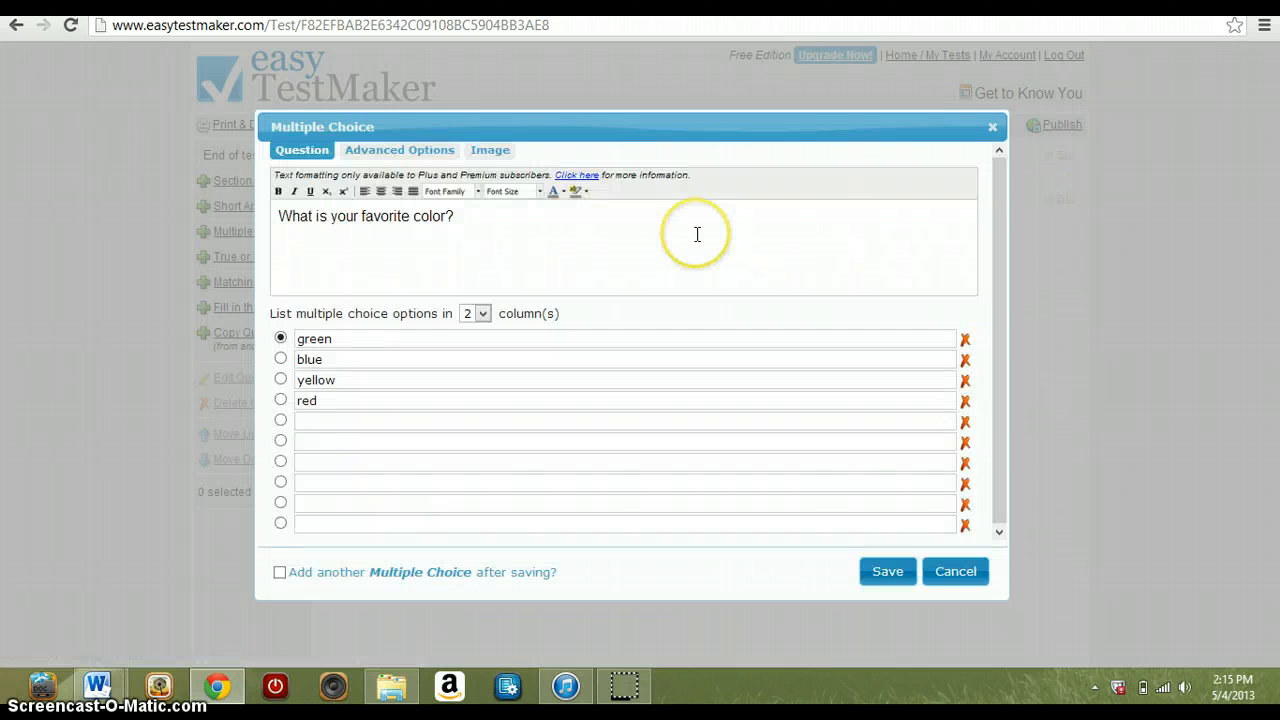
click(891, 574)
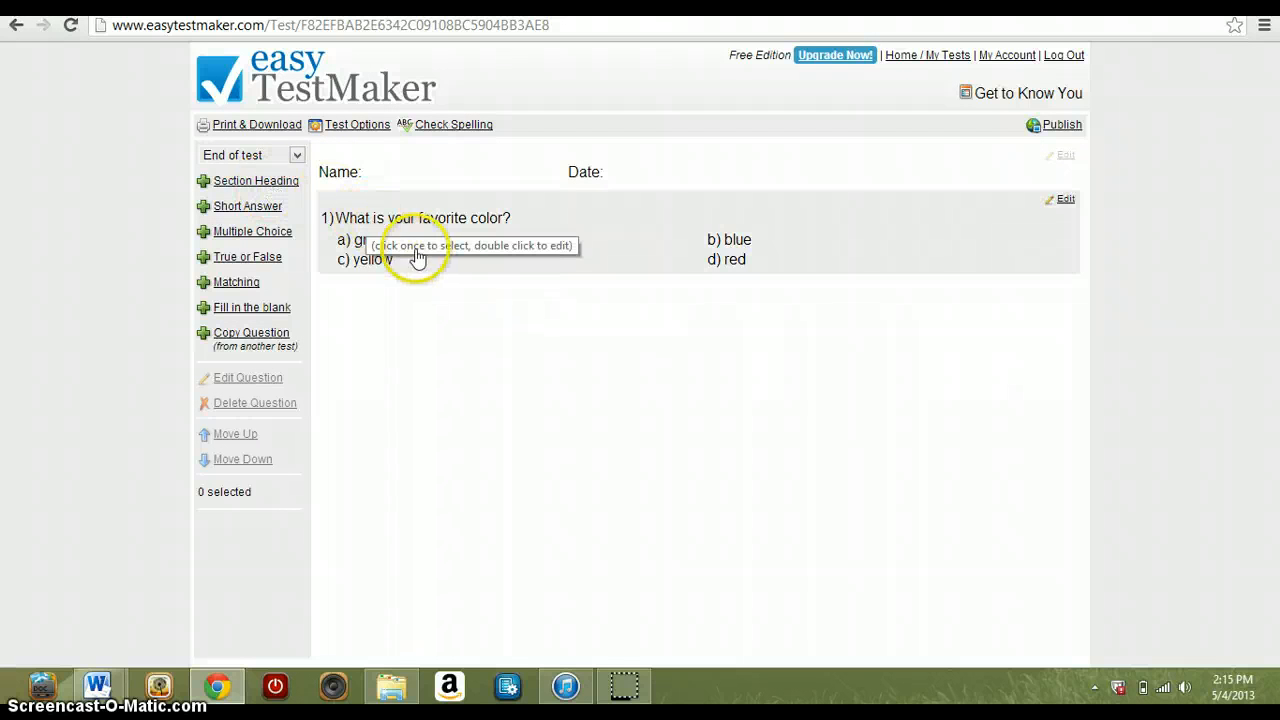
Add a 'Multiple Choice: (1 point each)' heading on the same page and move it above question 1
click(236, 184)
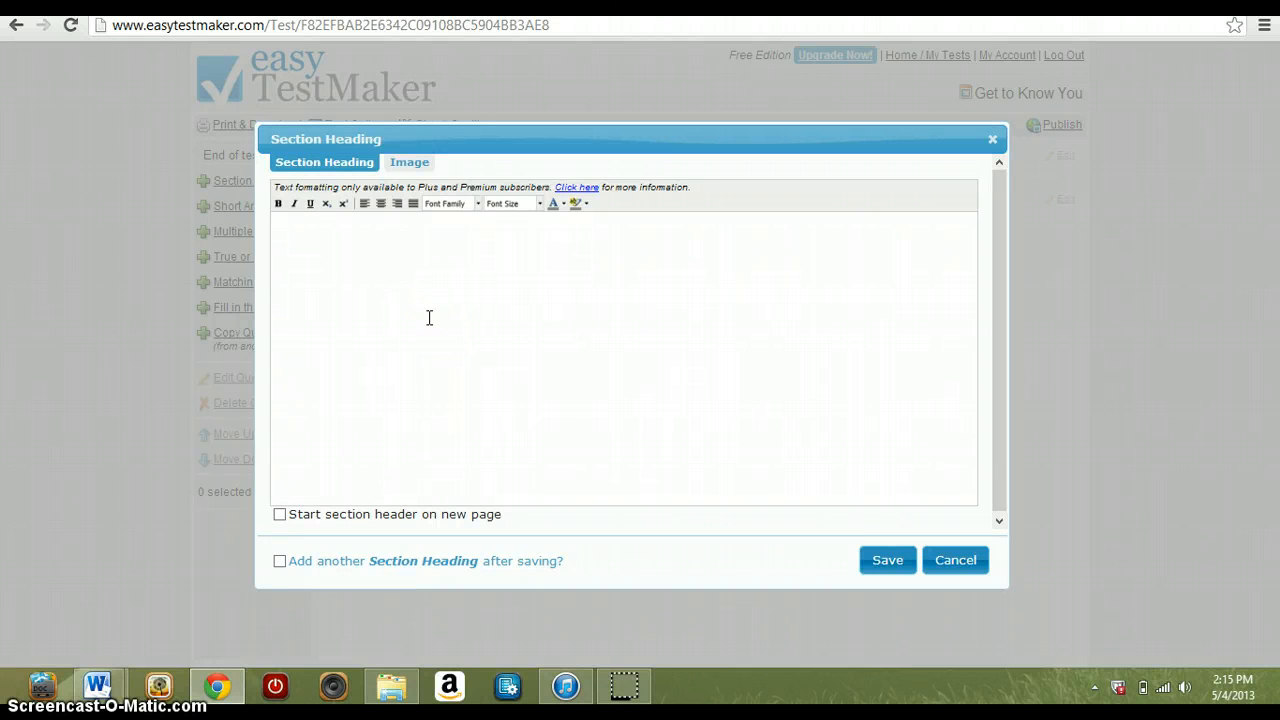
text(Multiple Choice)
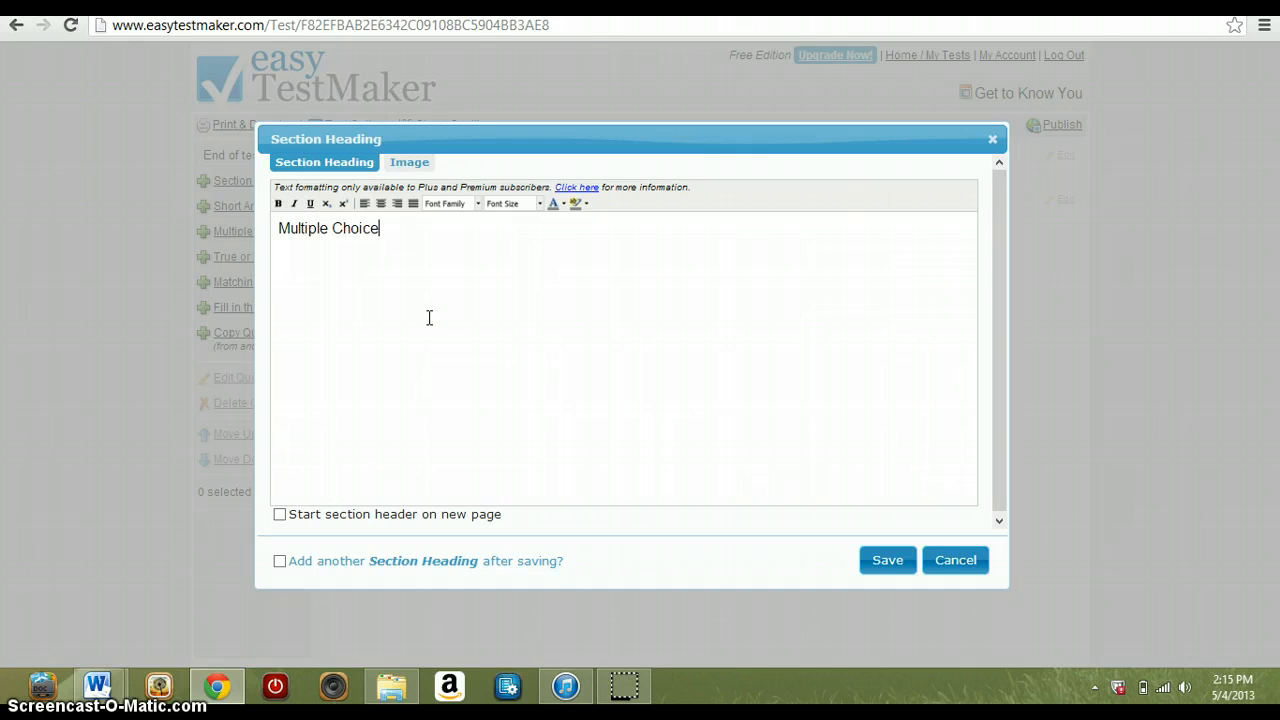
text(: (1 point each)
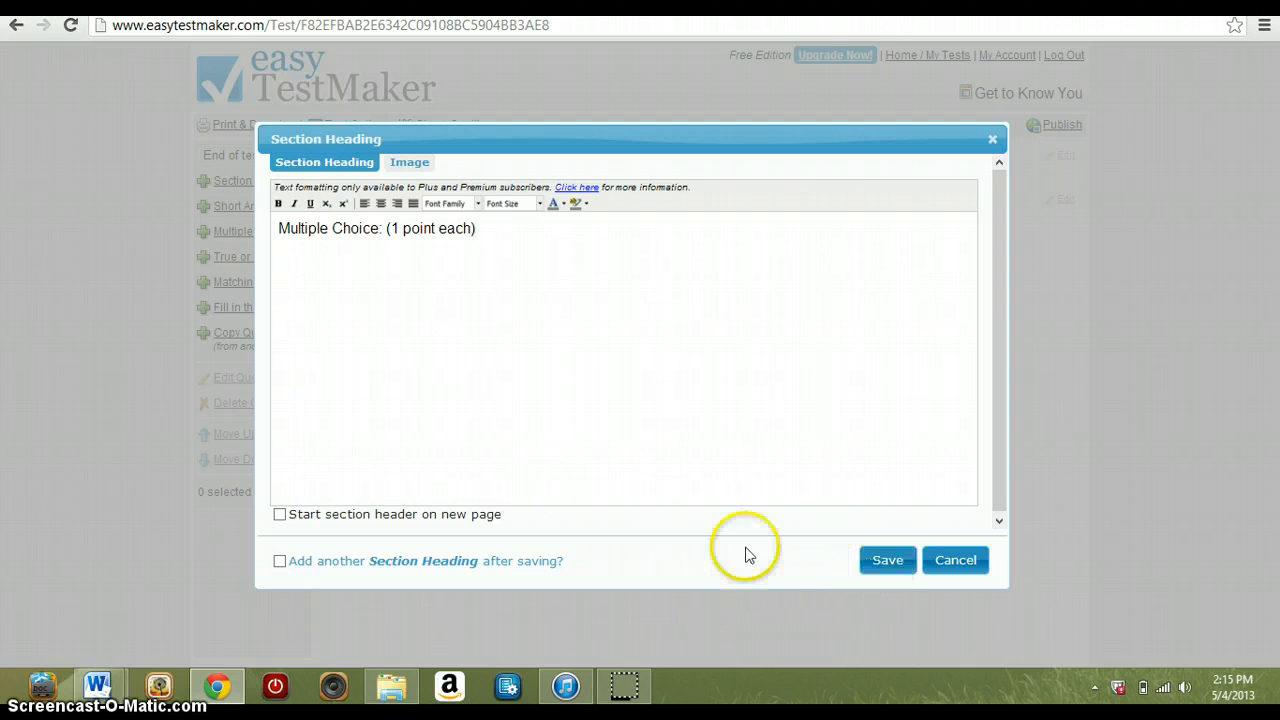
click(278, 516)
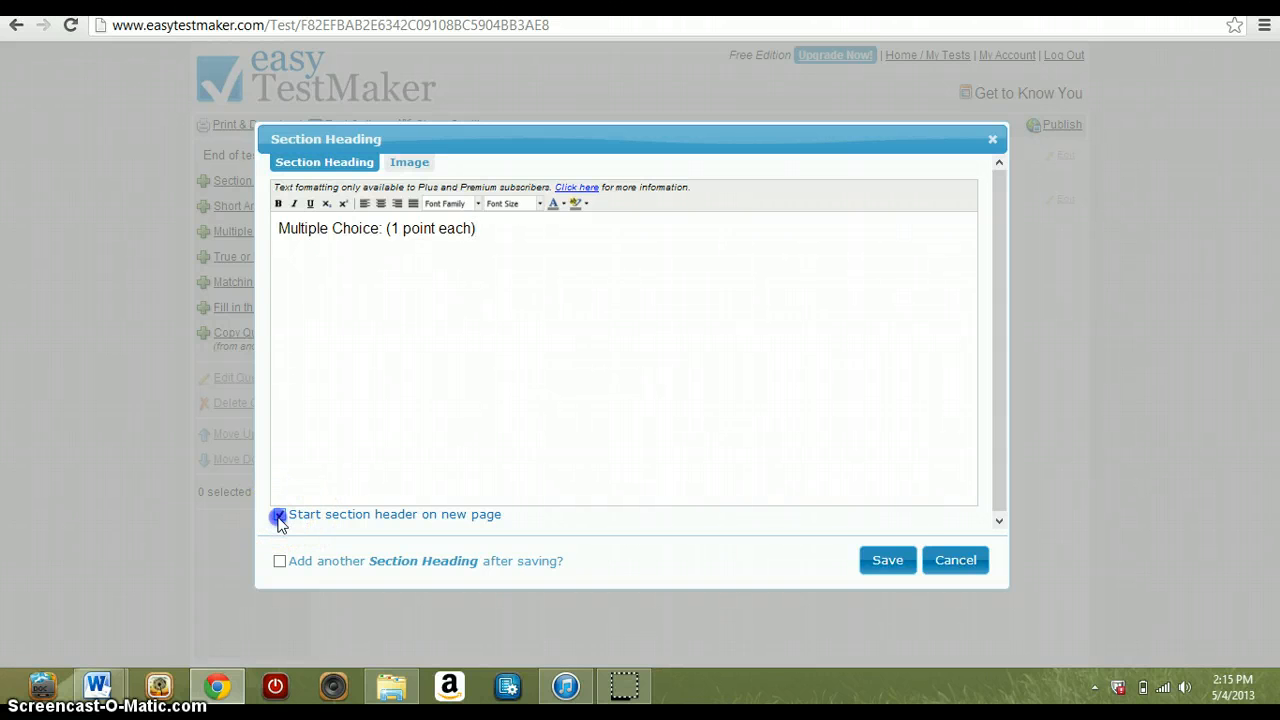
click(279, 516)
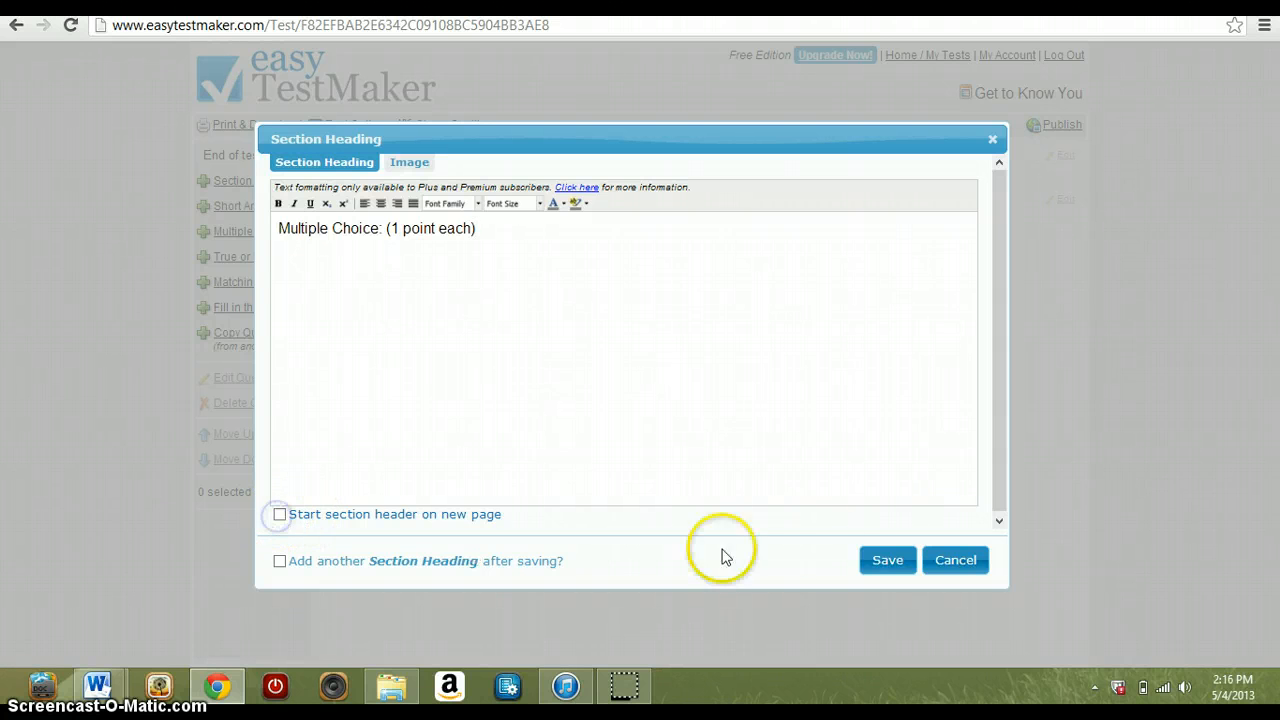
click(903, 564)
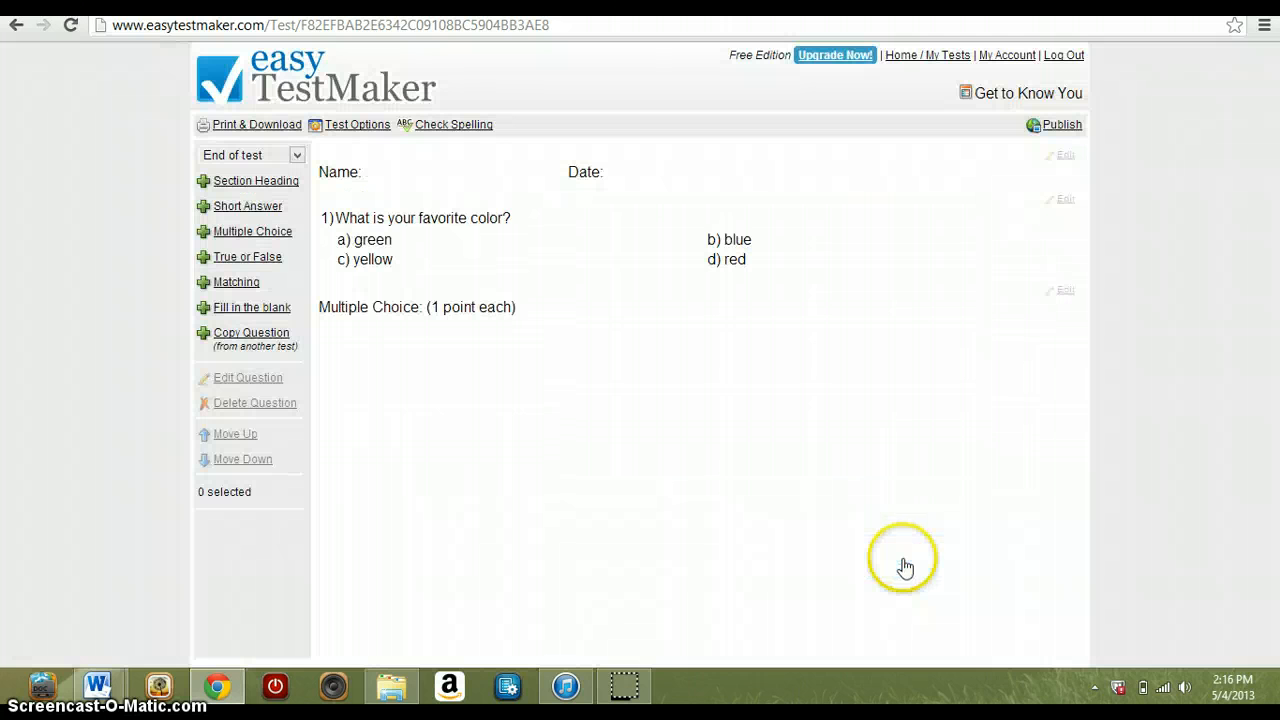
click(390, 312)
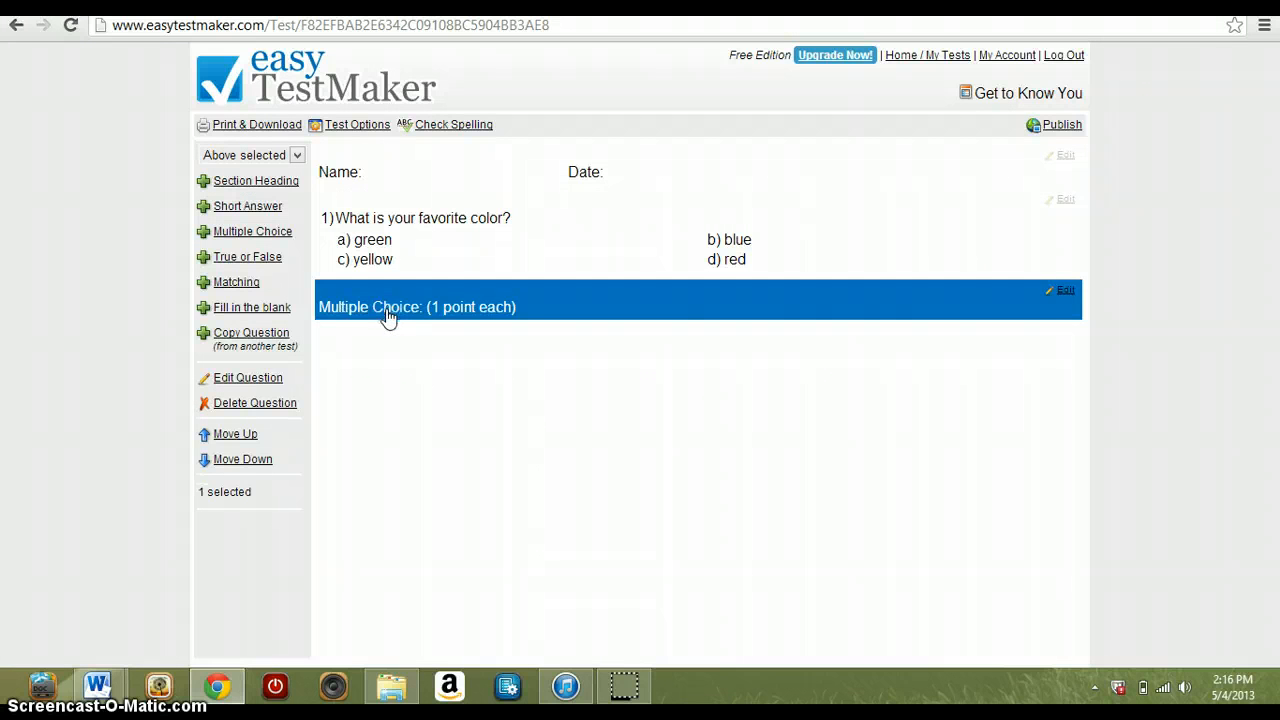
click(230, 437)
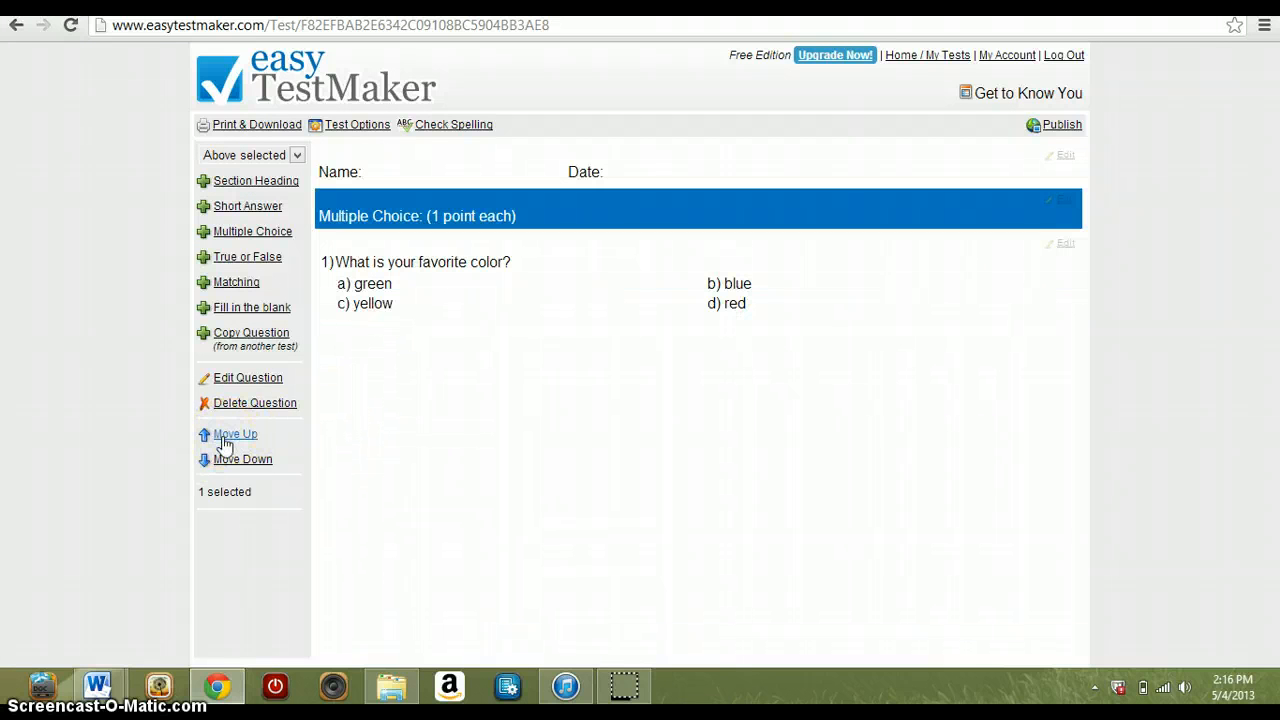
click(500, 230)
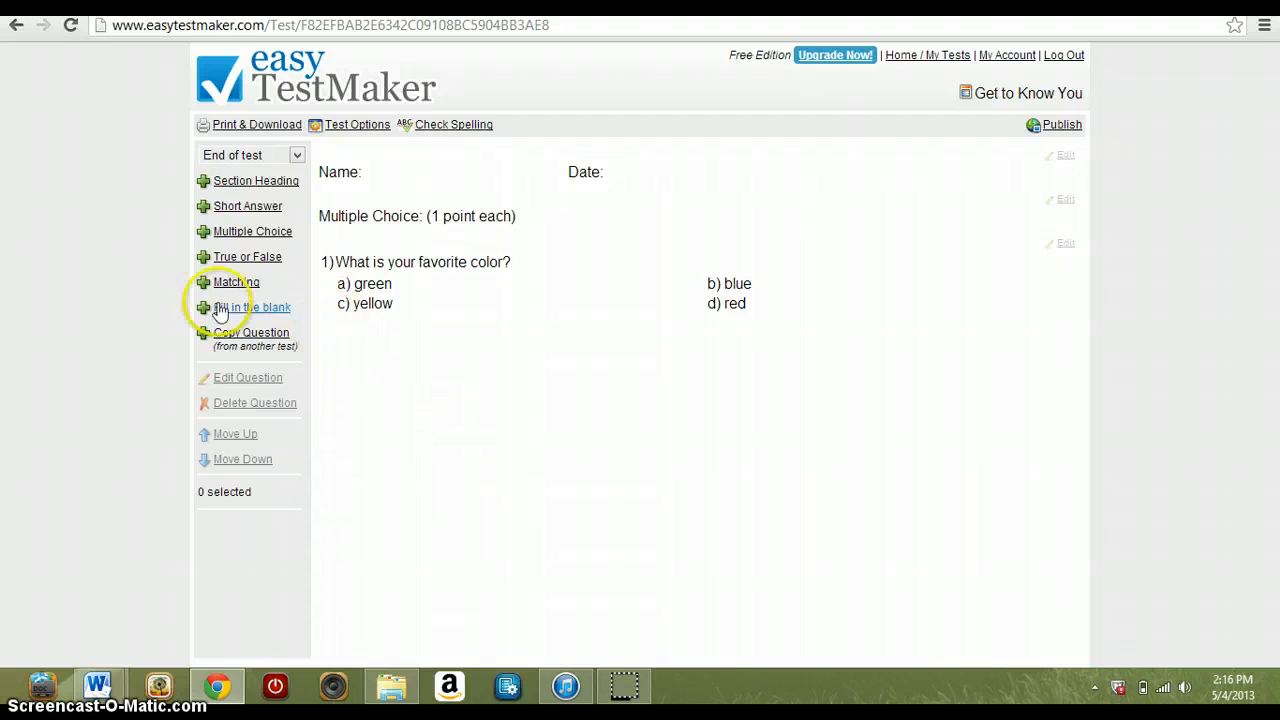
Add the heading 'Identify whether the statement is true/false. (1 point each)' below question 1
click(256, 181)
click(440, 360)
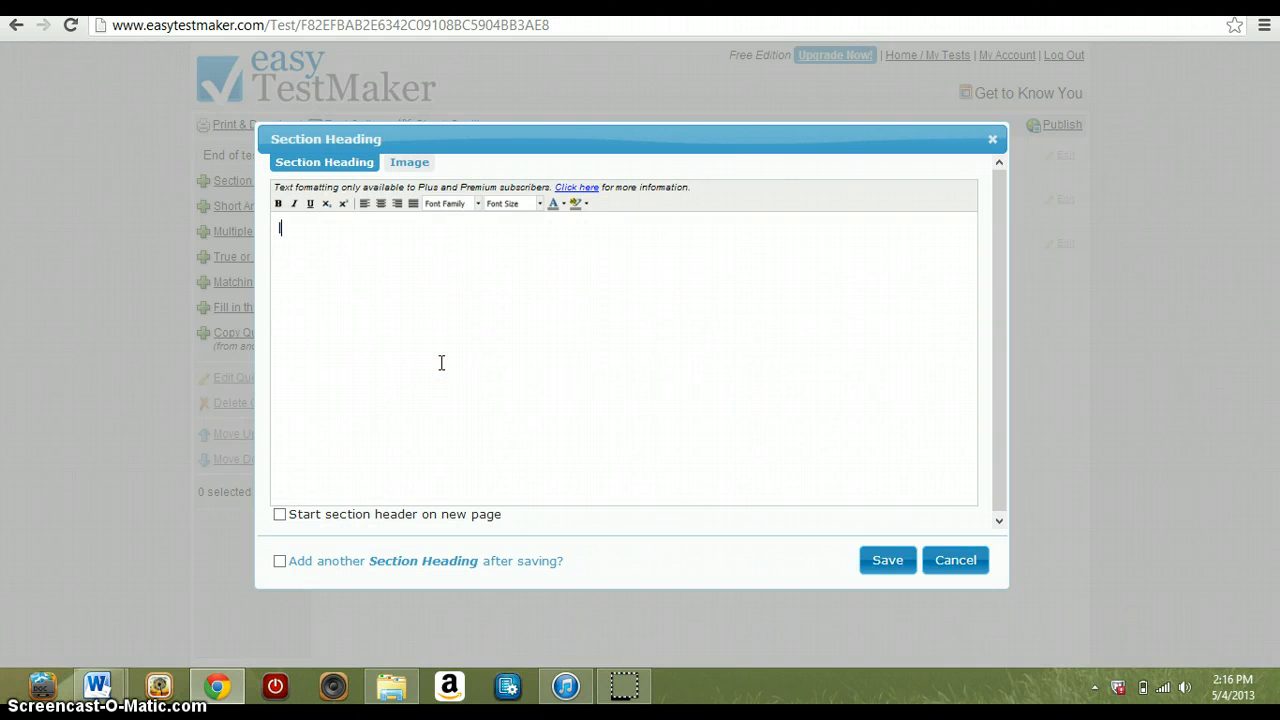
text(Identify whether th)
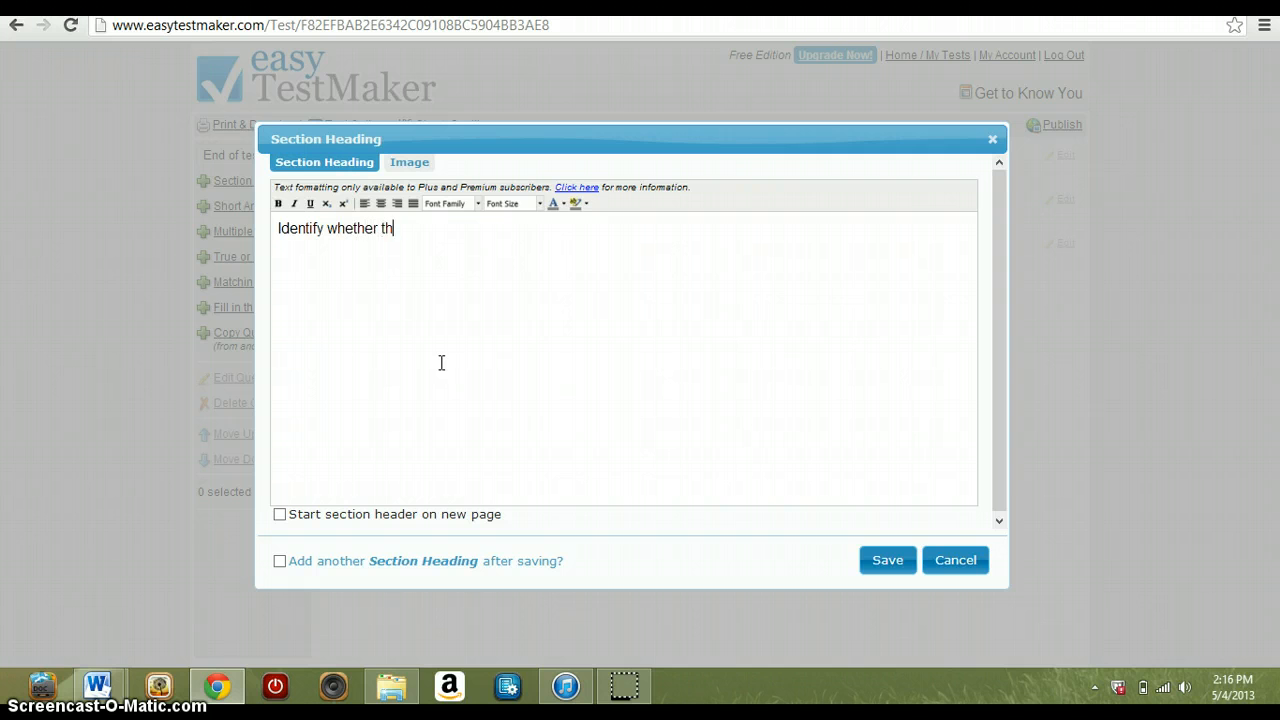
text(e statement is )
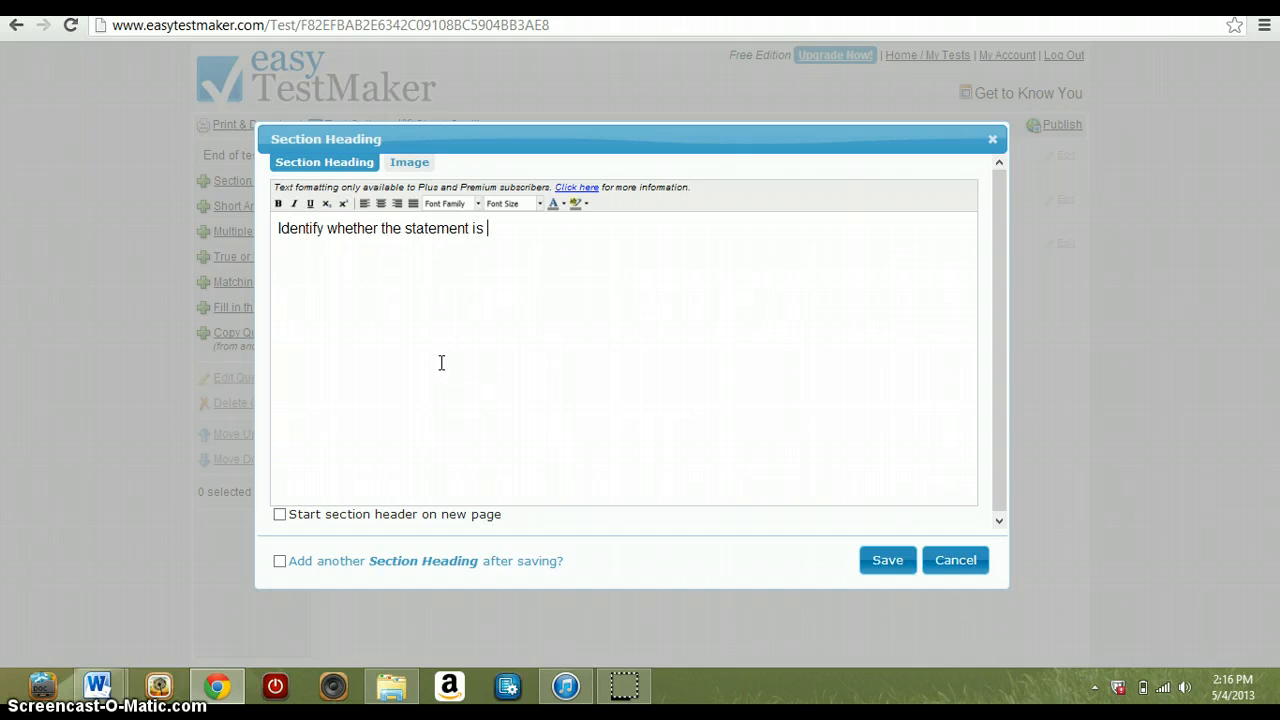
text(true/false. (1 point each)
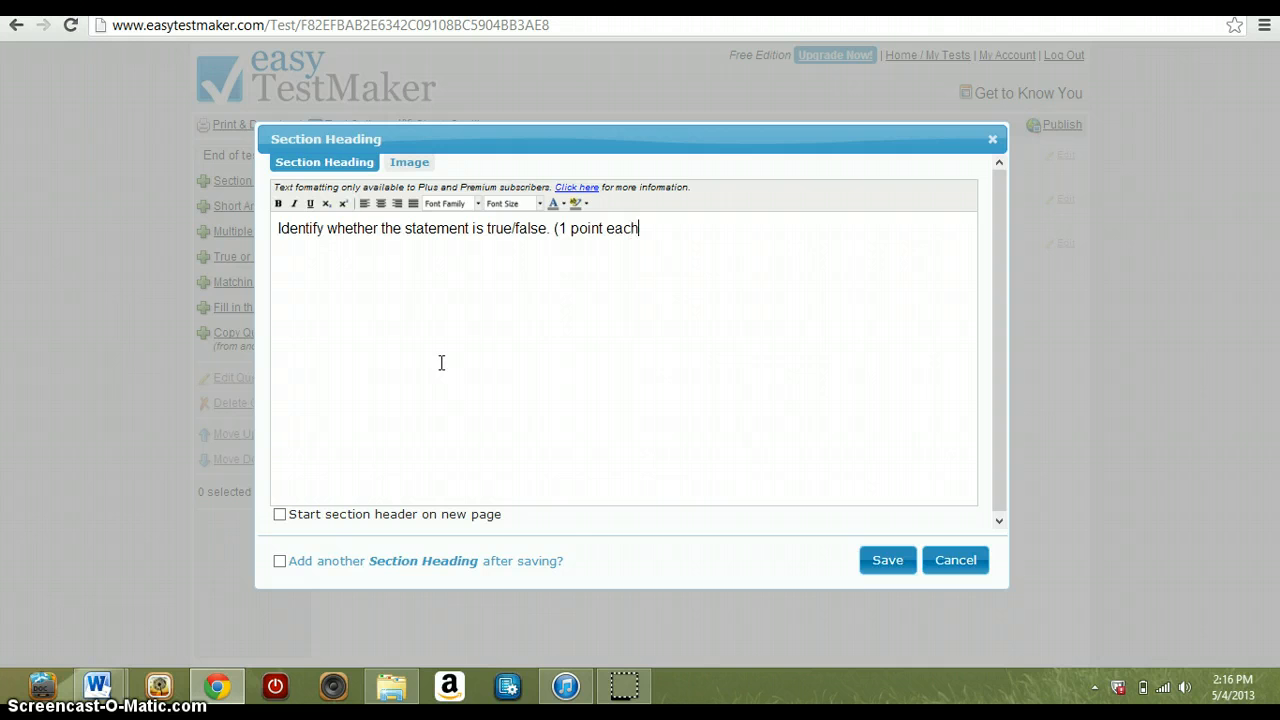
click(888, 562)
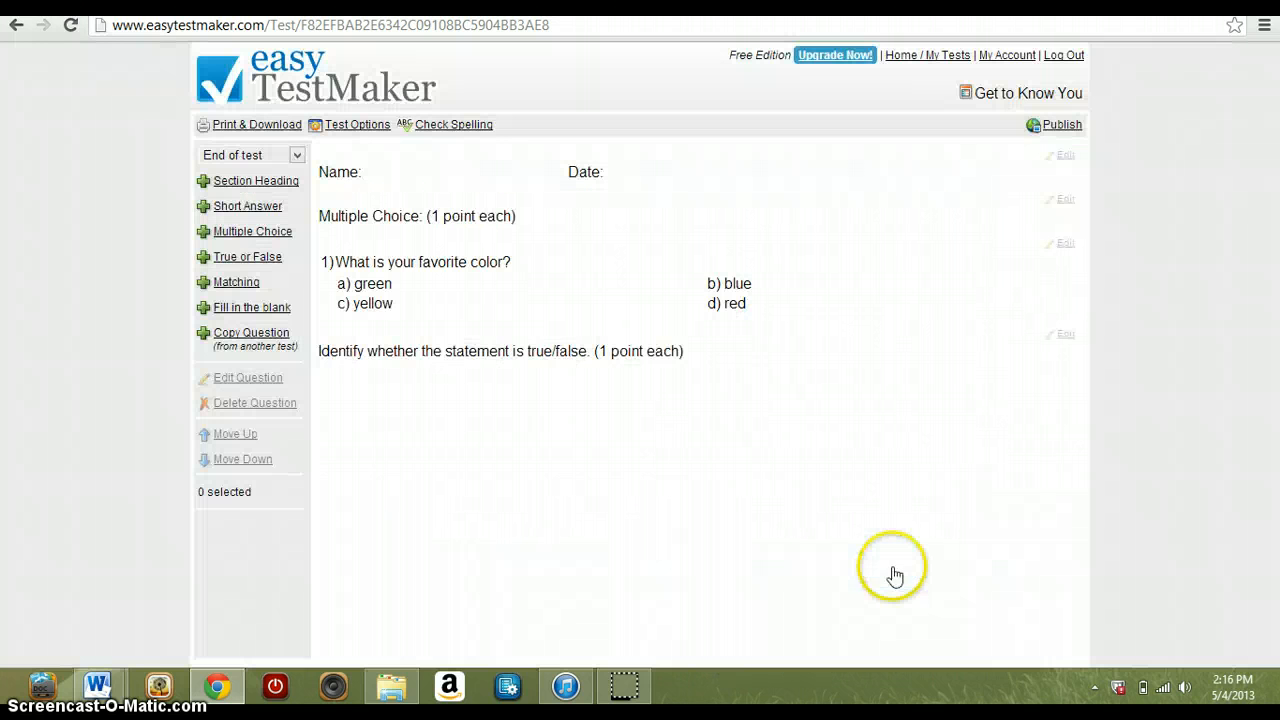
click(247, 258)
Add true/false question 'Idaho State University is an excellent college.' with True as the answer
click(400, 354)
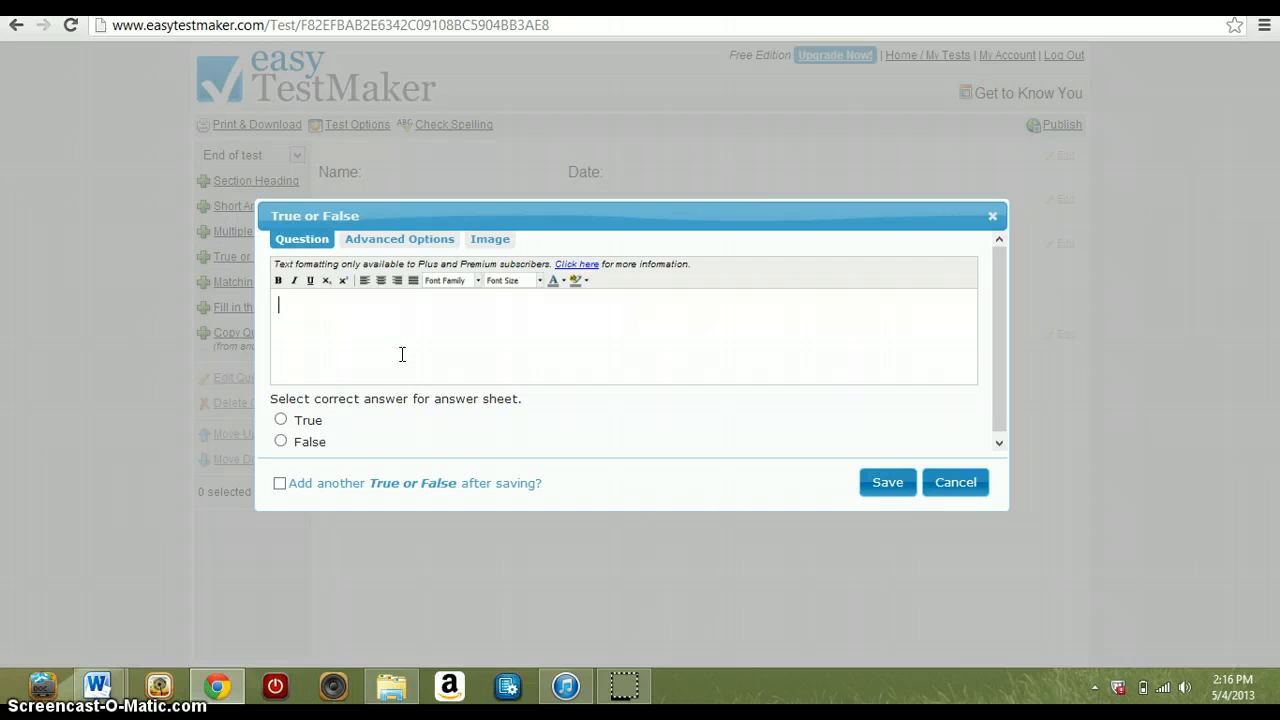
text(Idaho State Un)
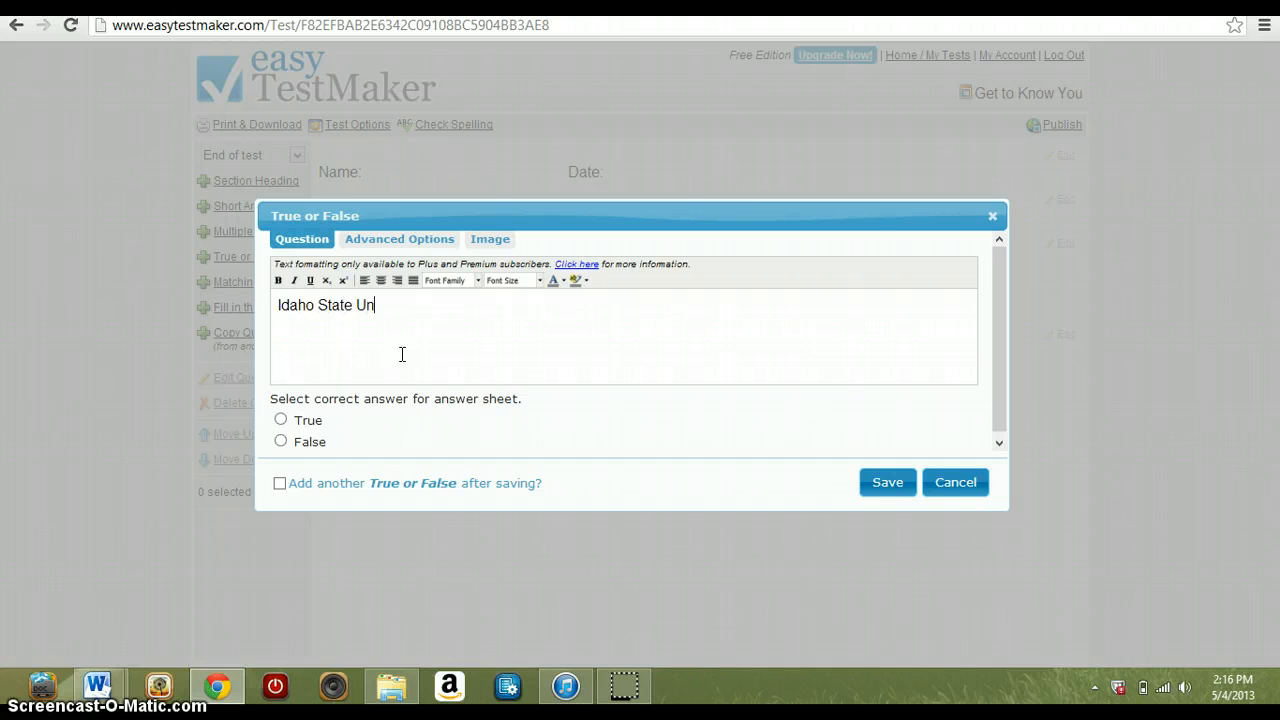
text(iversity is an excellent )
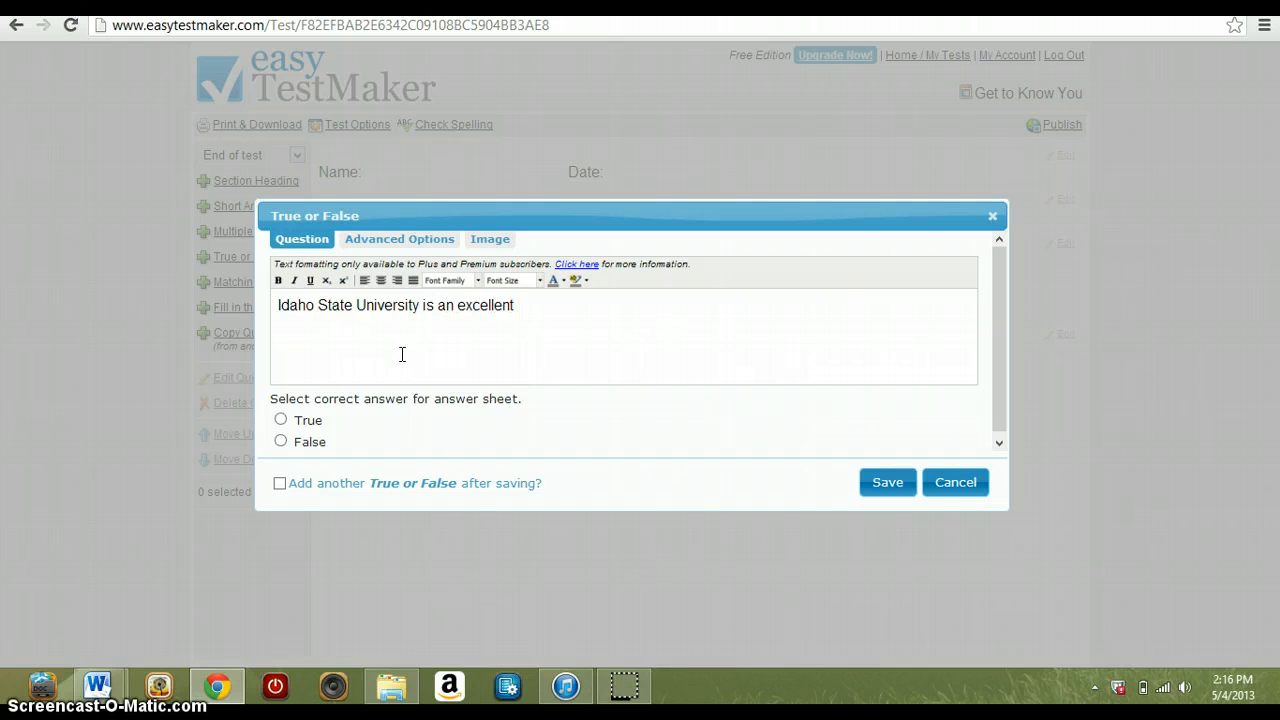
text(college.)
click(421, 441)
click(887, 484)
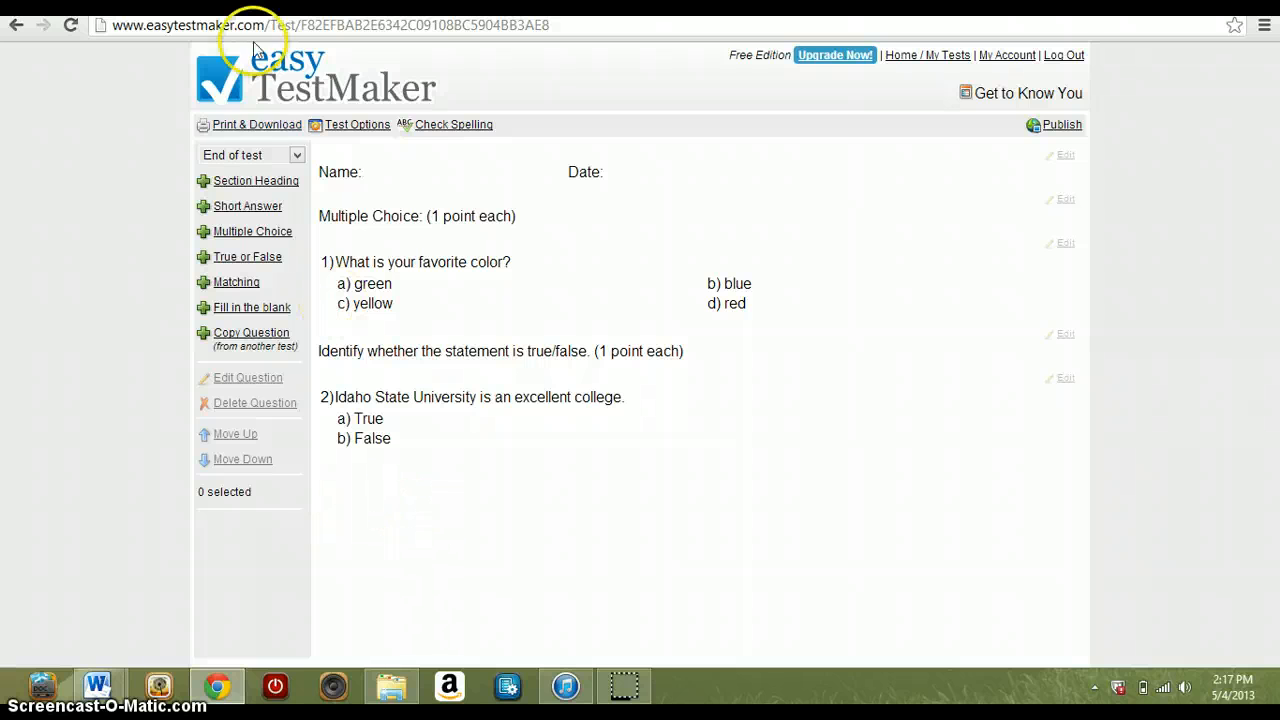
Add the heading 'Matching. (2 points each)' after question 2 and begin a blank matching question
click(268, 190)
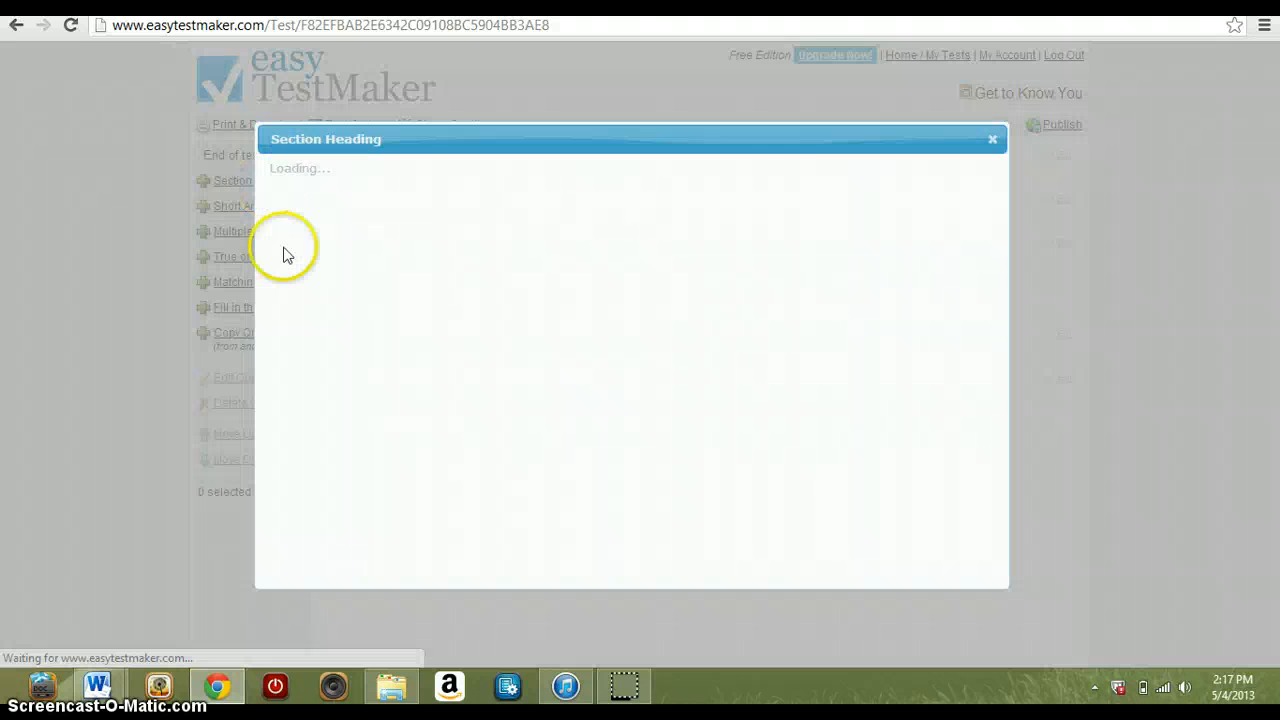
text(Matching. ()
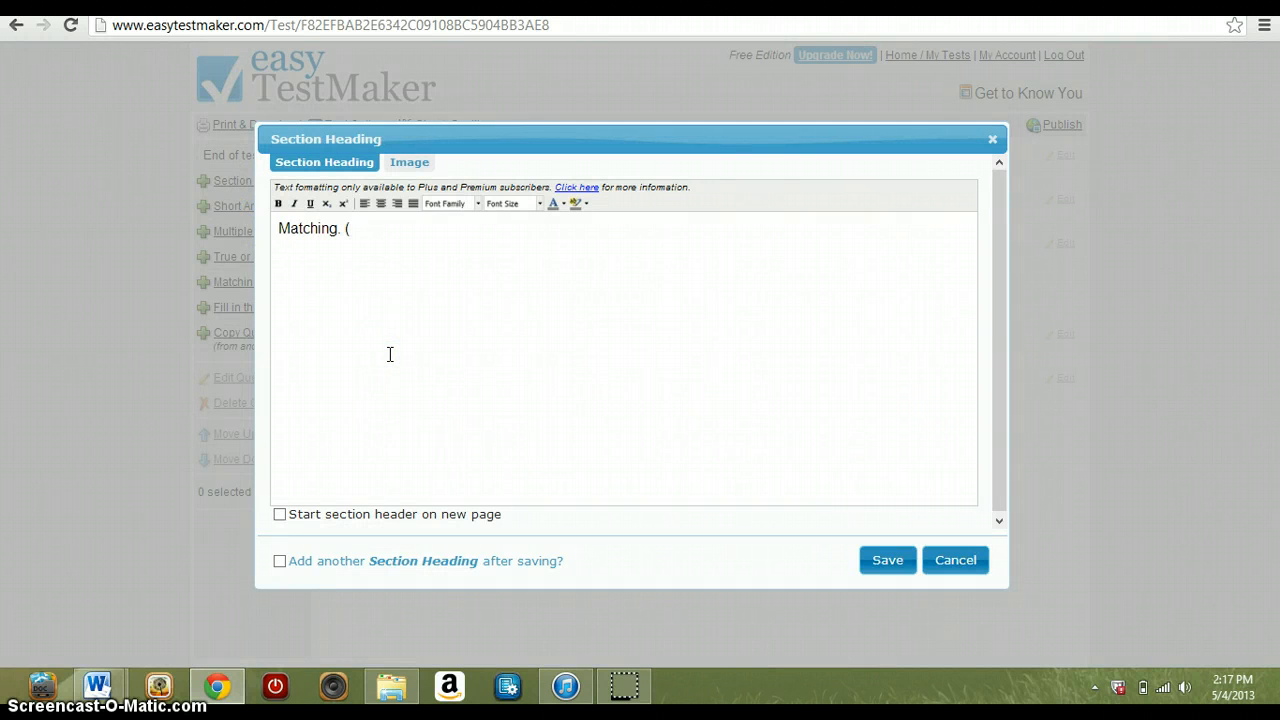
text(2 points each))
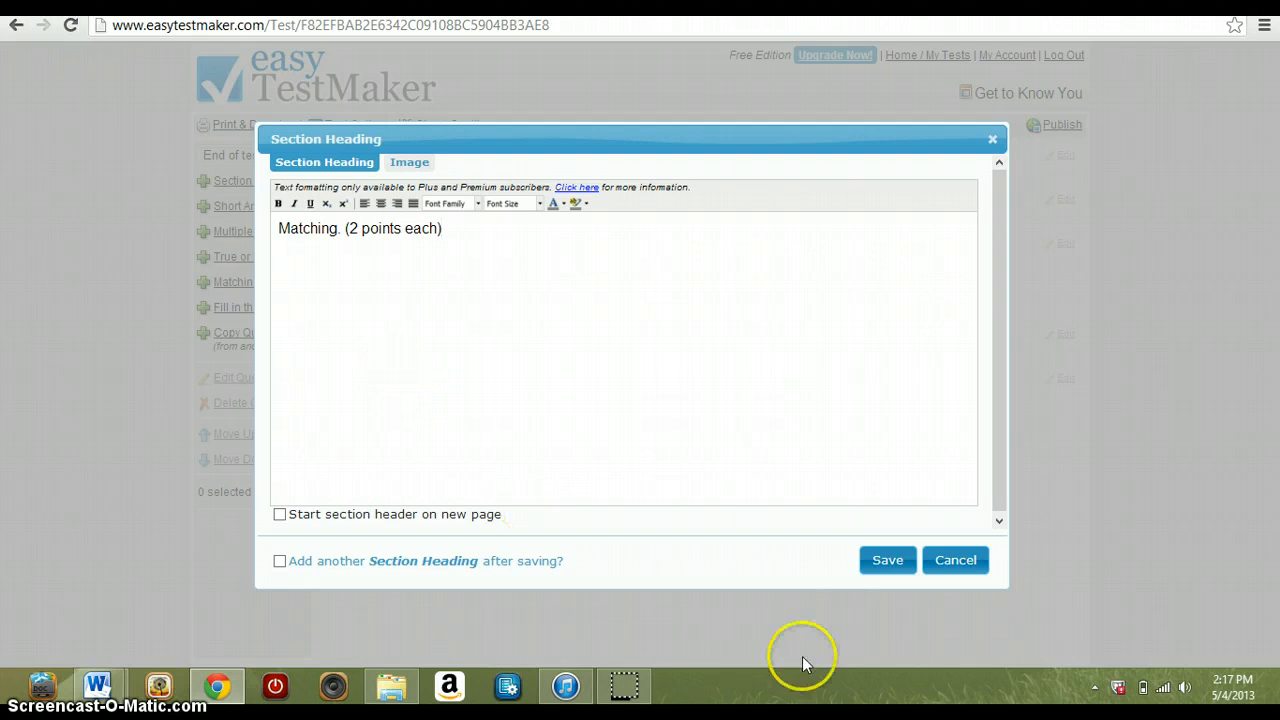
click(889, 563)
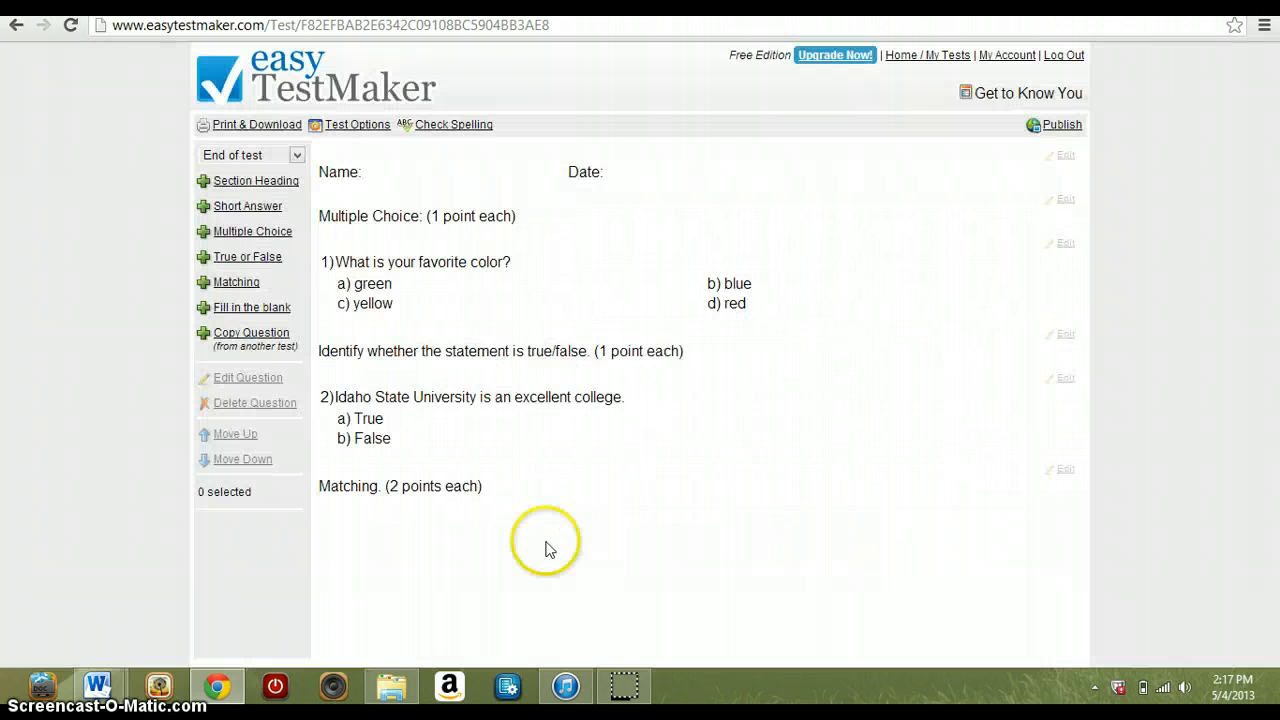
click(240, 283)
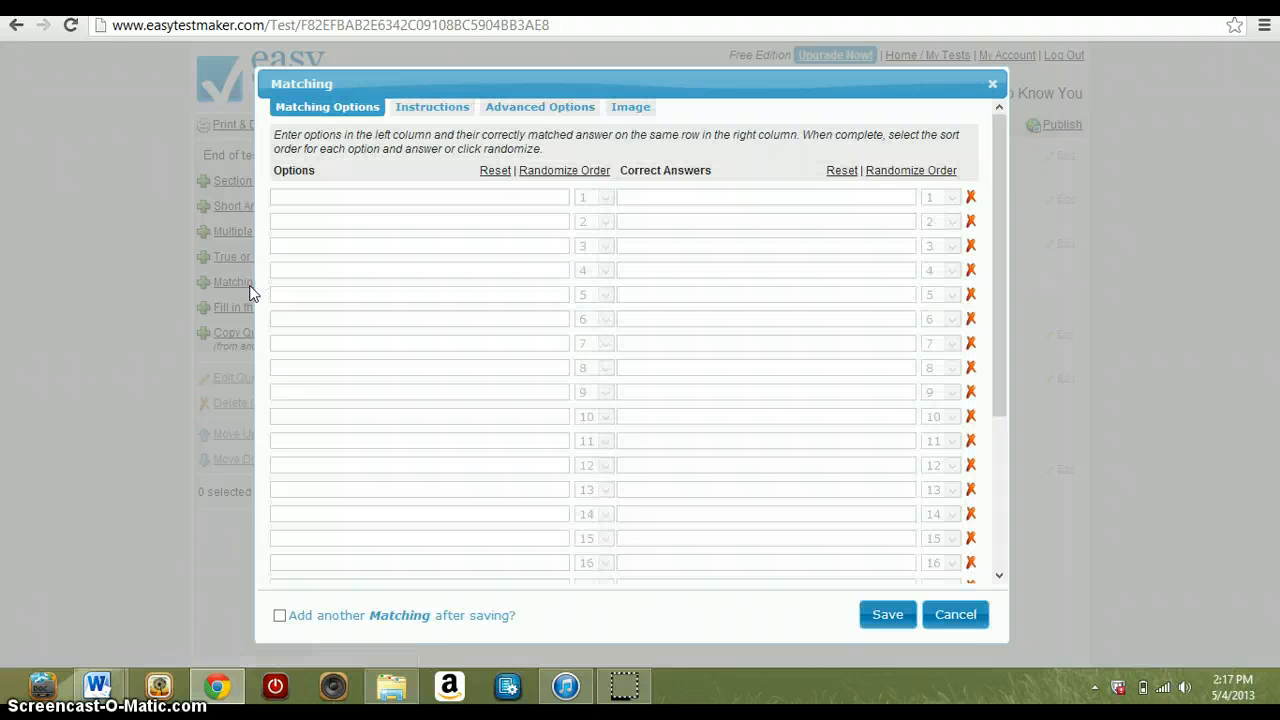
Enter the pairs John Adams–2nd president, James Monroe–5th president, William Henry Harrison–9th president
click(443, 196)
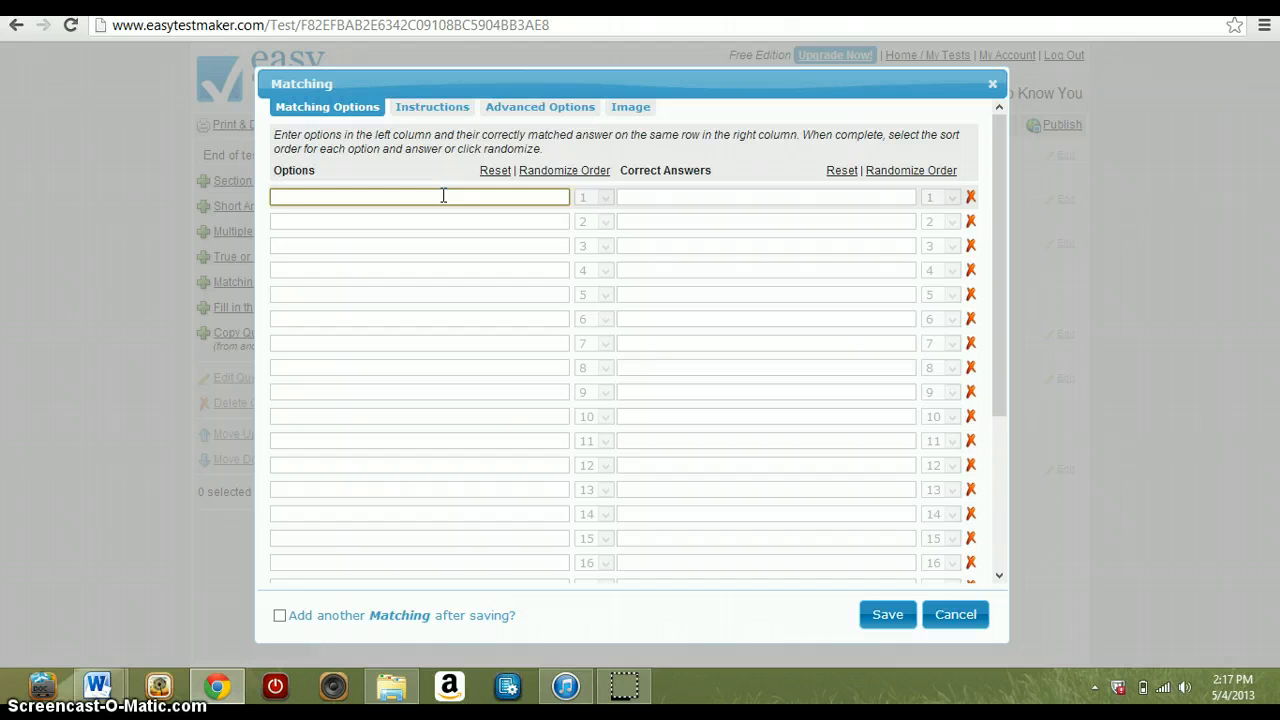
text(Joh)
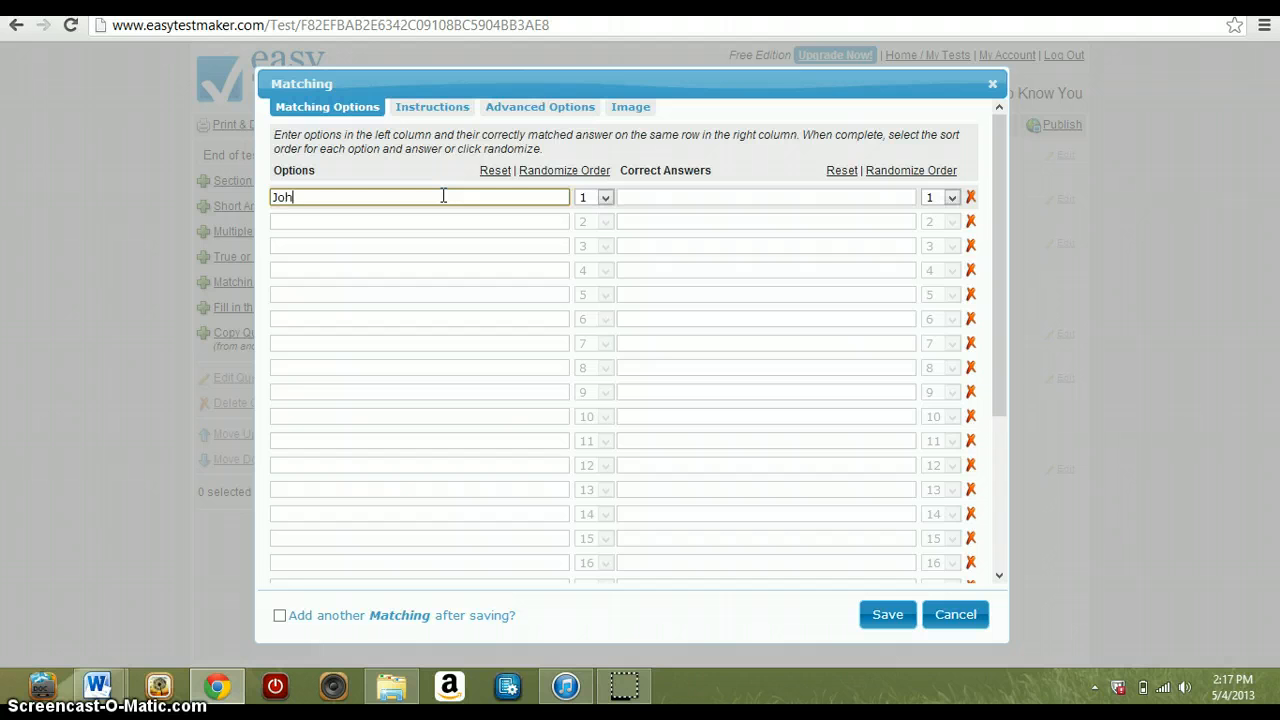
text(n Adams)
key(Tab)
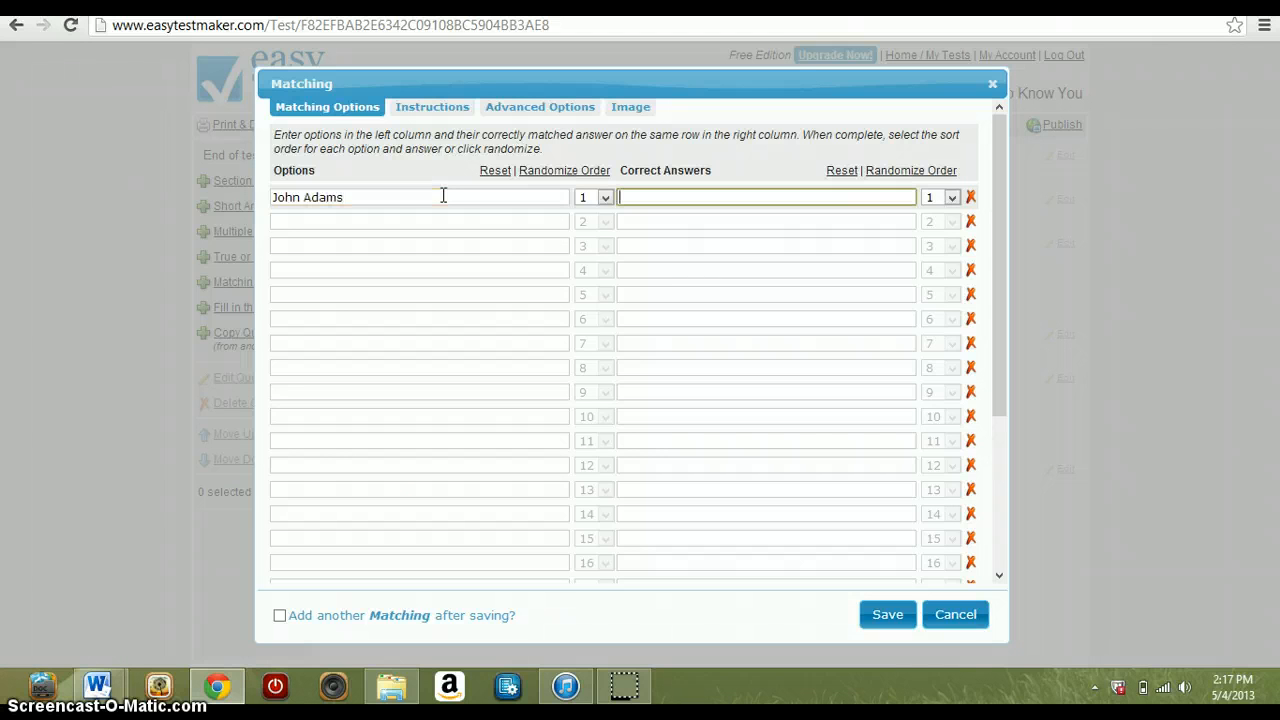
text(2nd president)
key(Tab)
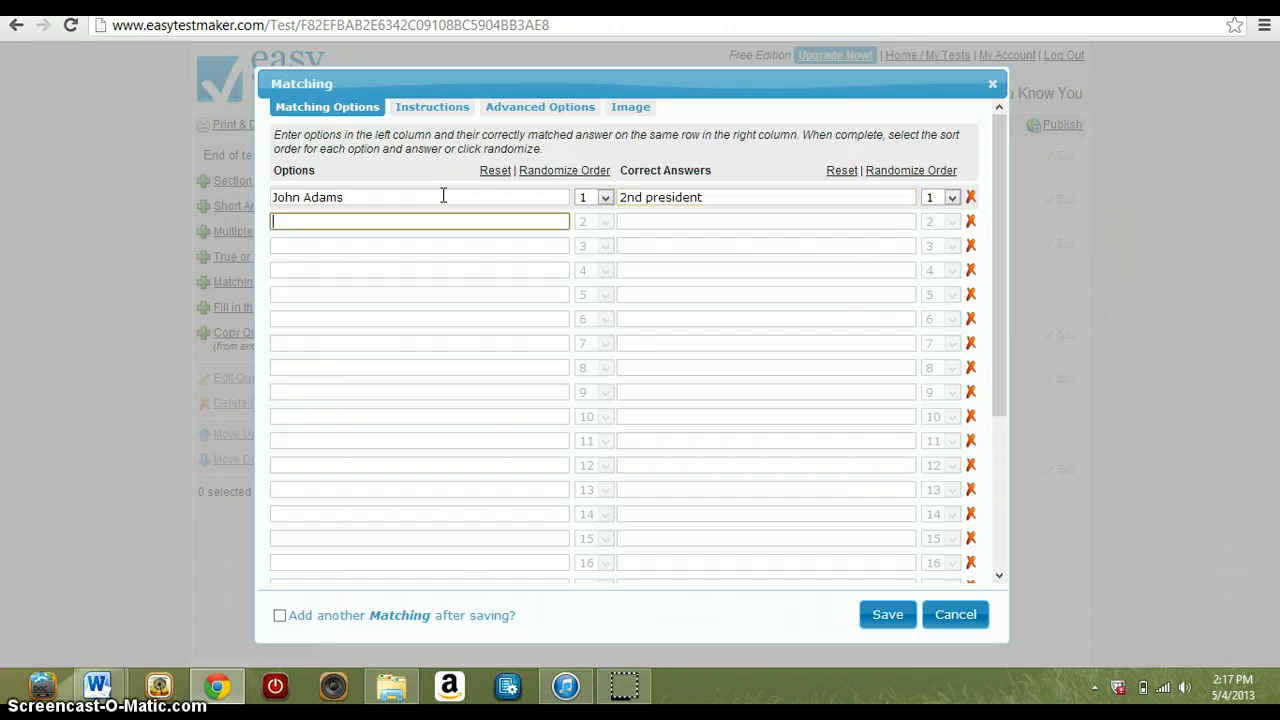
text(James )
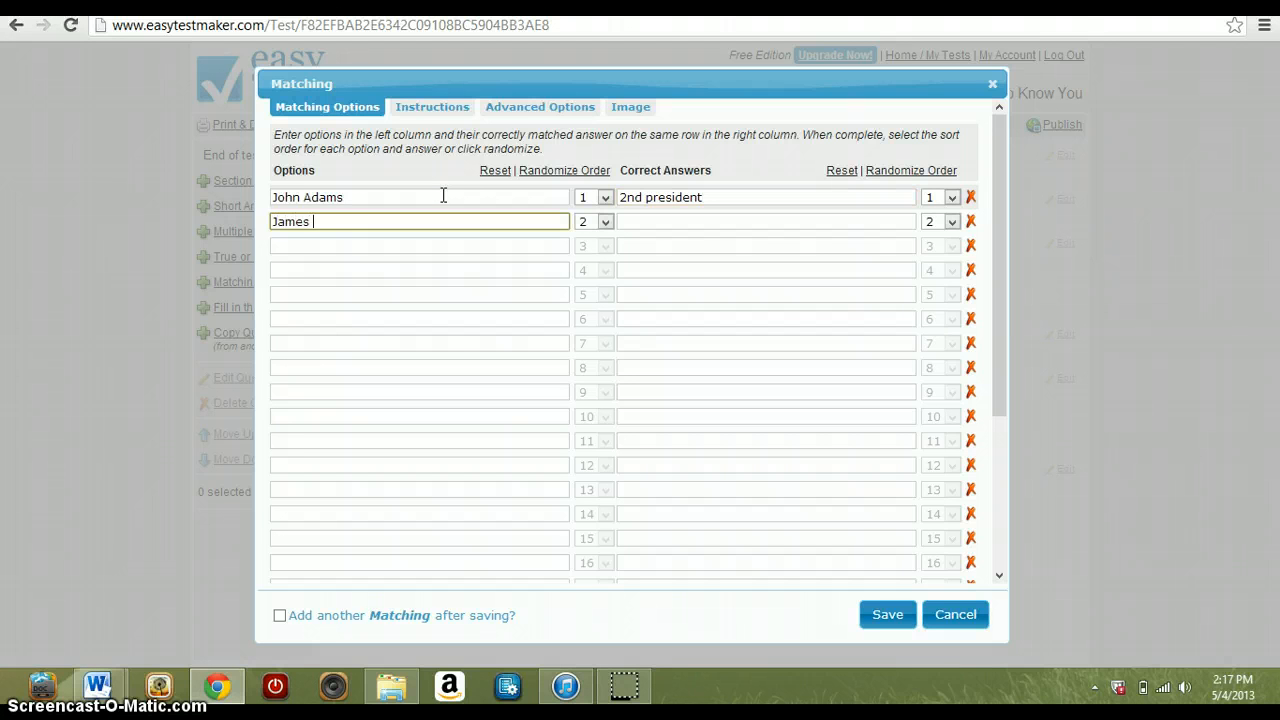
text(Monroe)
key(Tab)
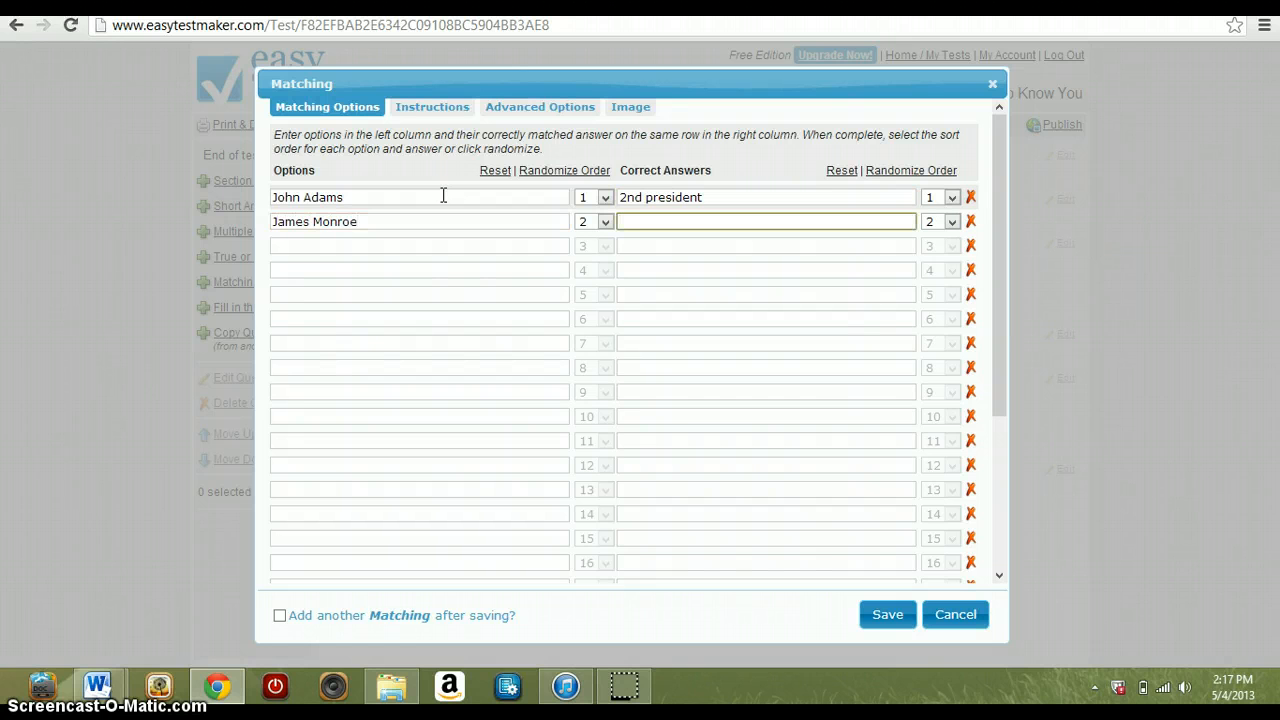
text(5th president)
key(Tab)
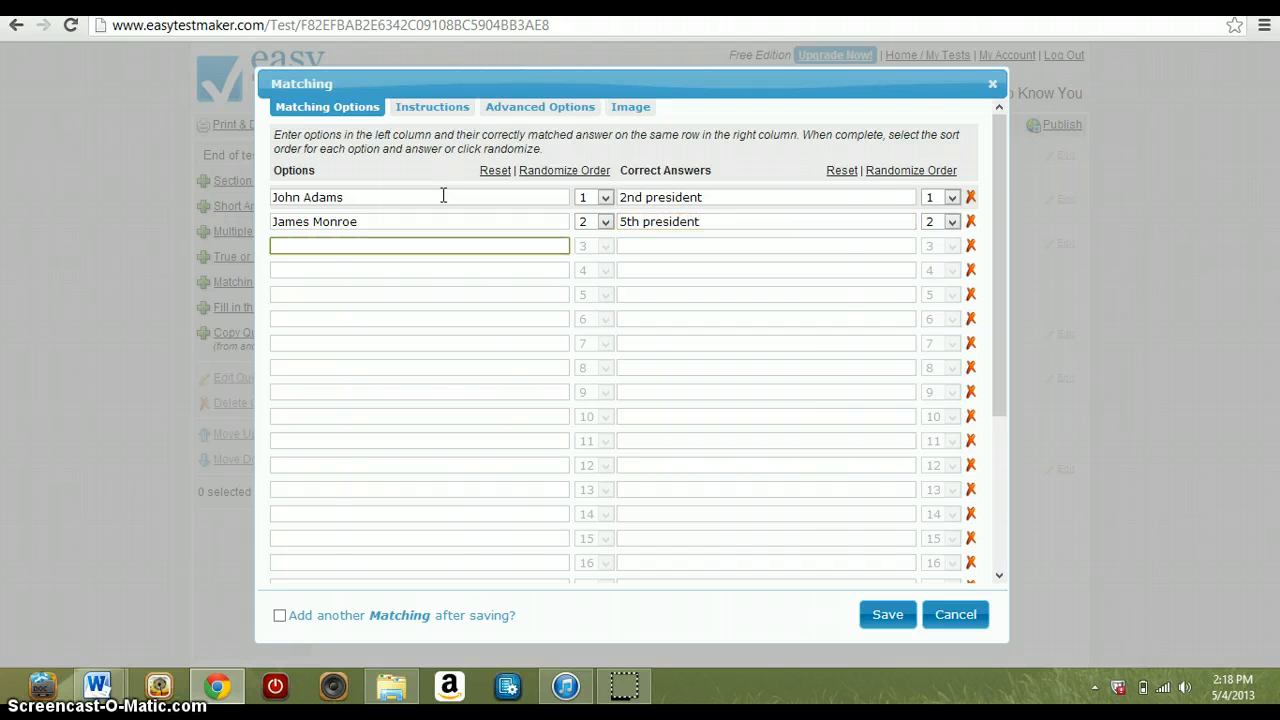
text(William HE)
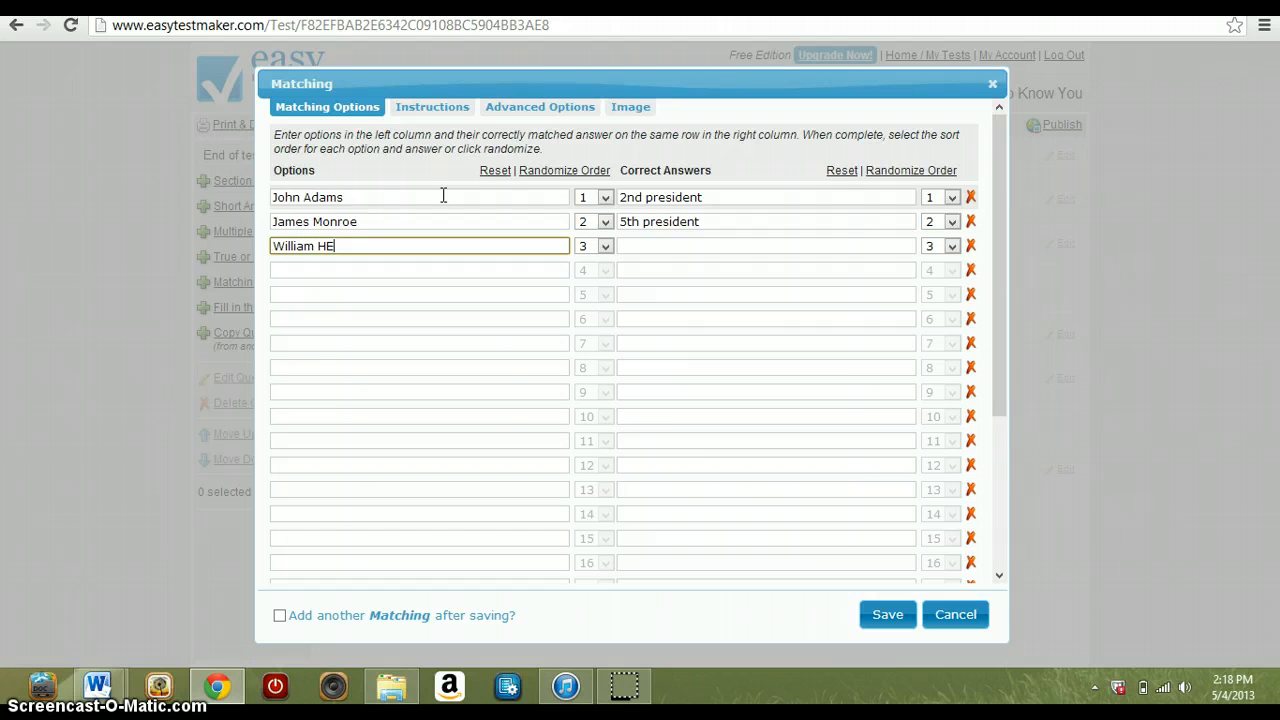
text(nry Harrison)
key(Tab)
text(9th)
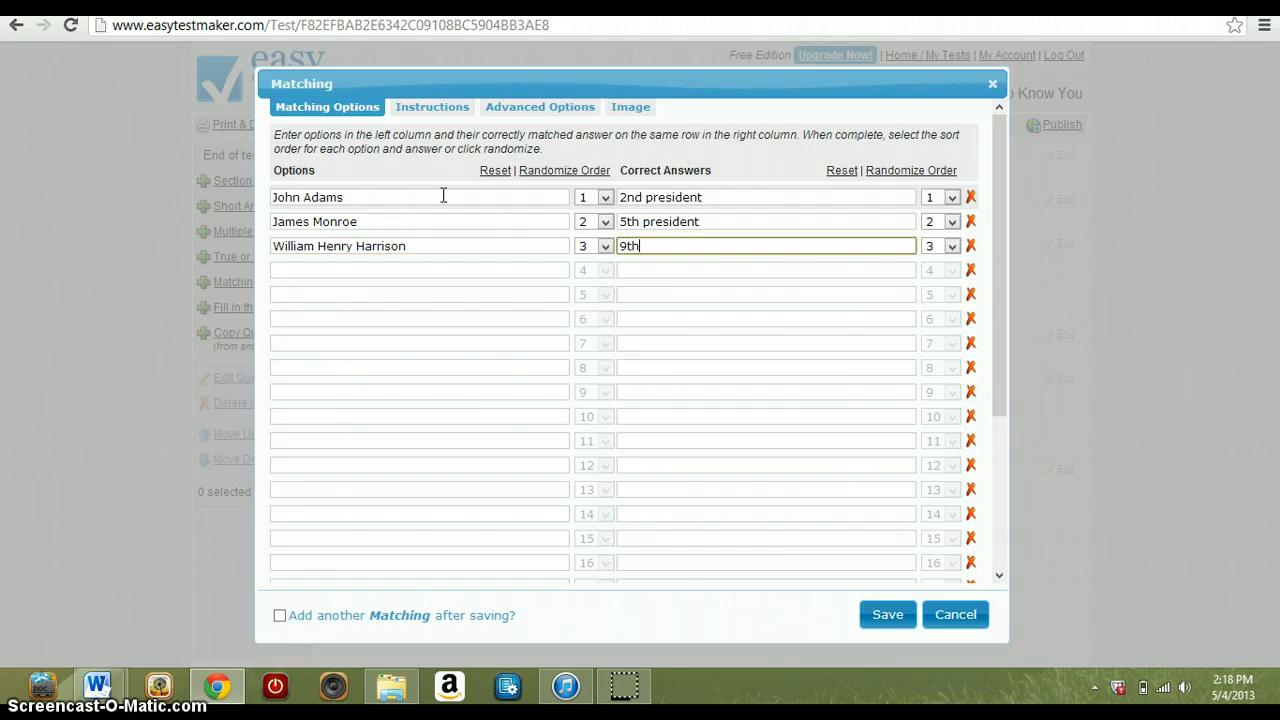
text( president)
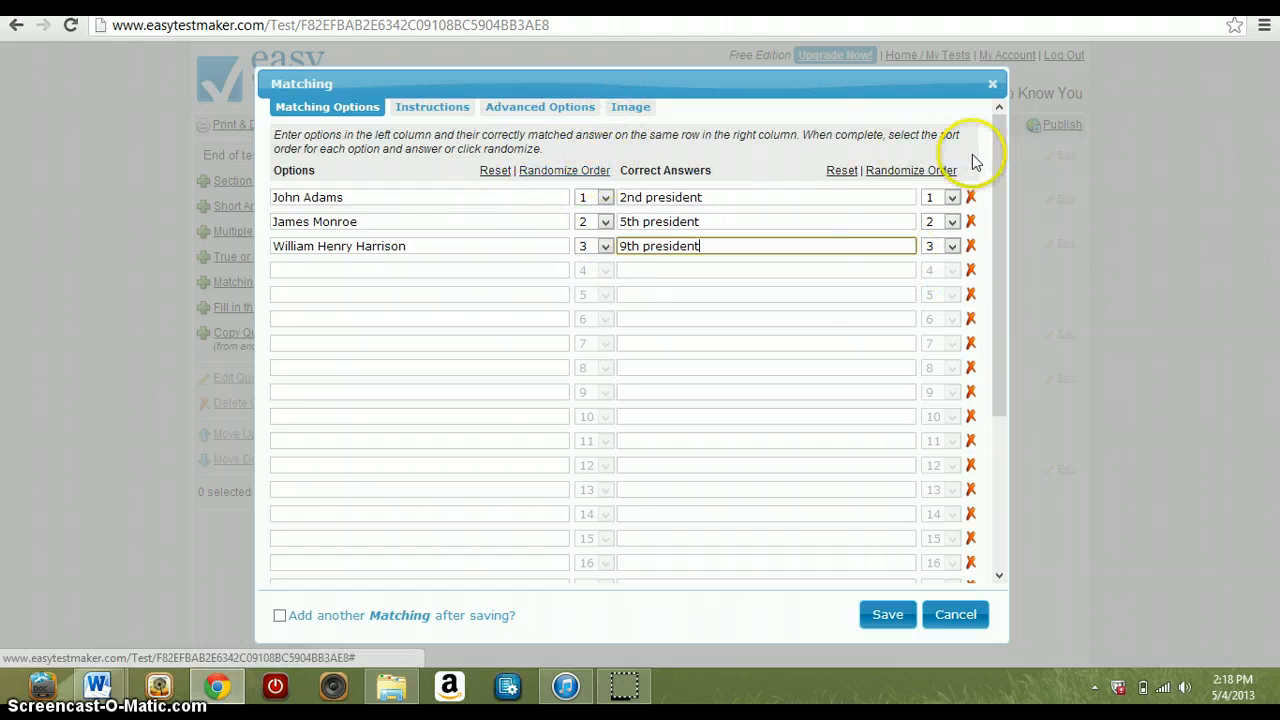
Randomize the option order and save the matching question as questions 3–5
click(550, 172)
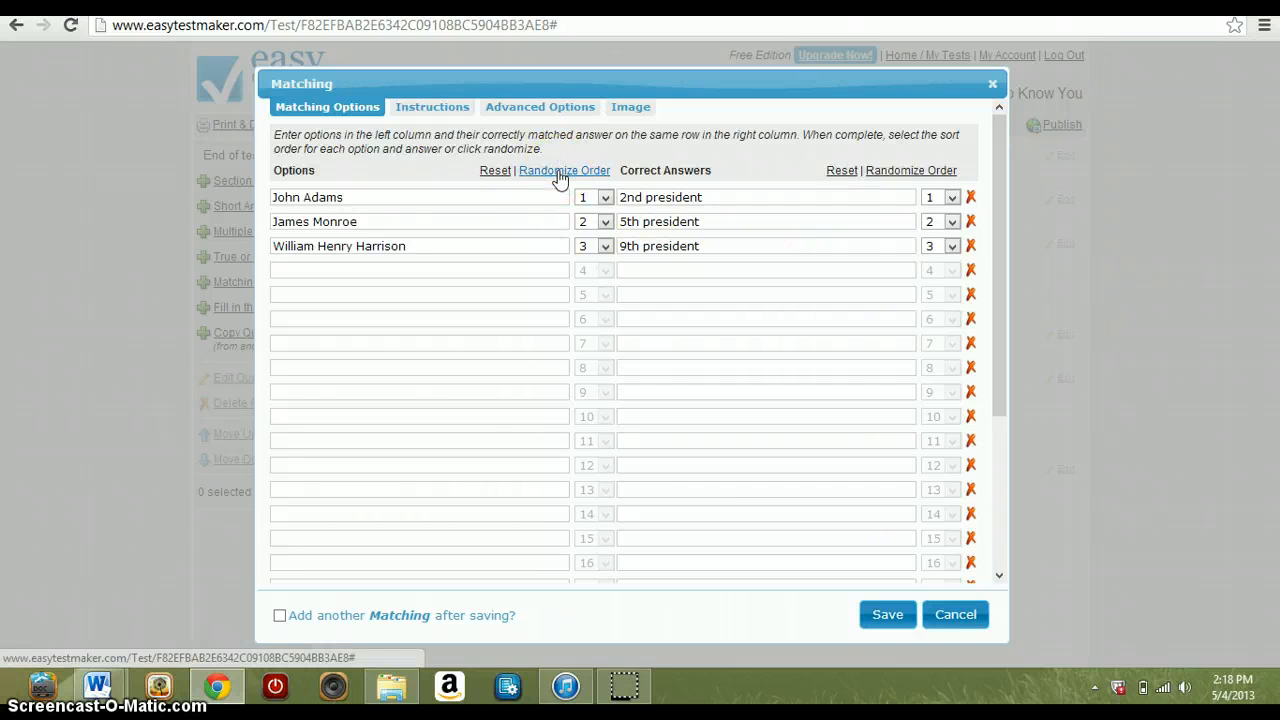
click(558, 172)
click(558, 172)
click(645, 198)
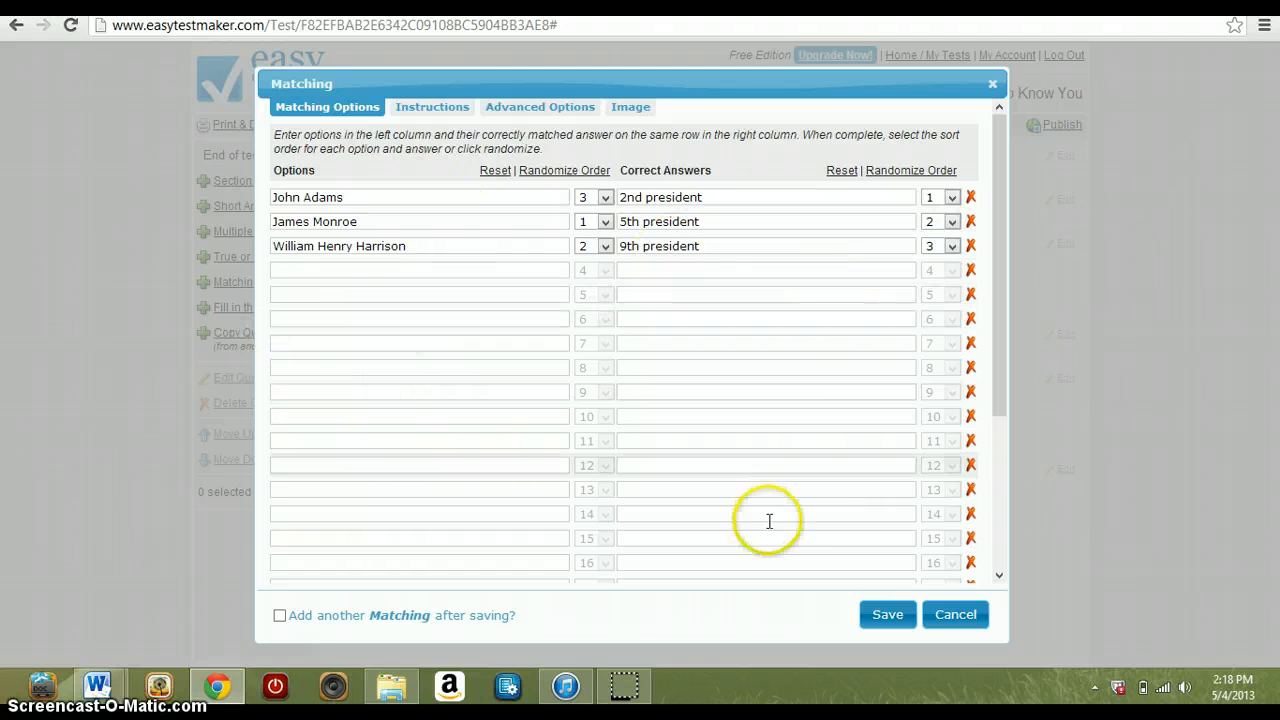
click(888, 614)
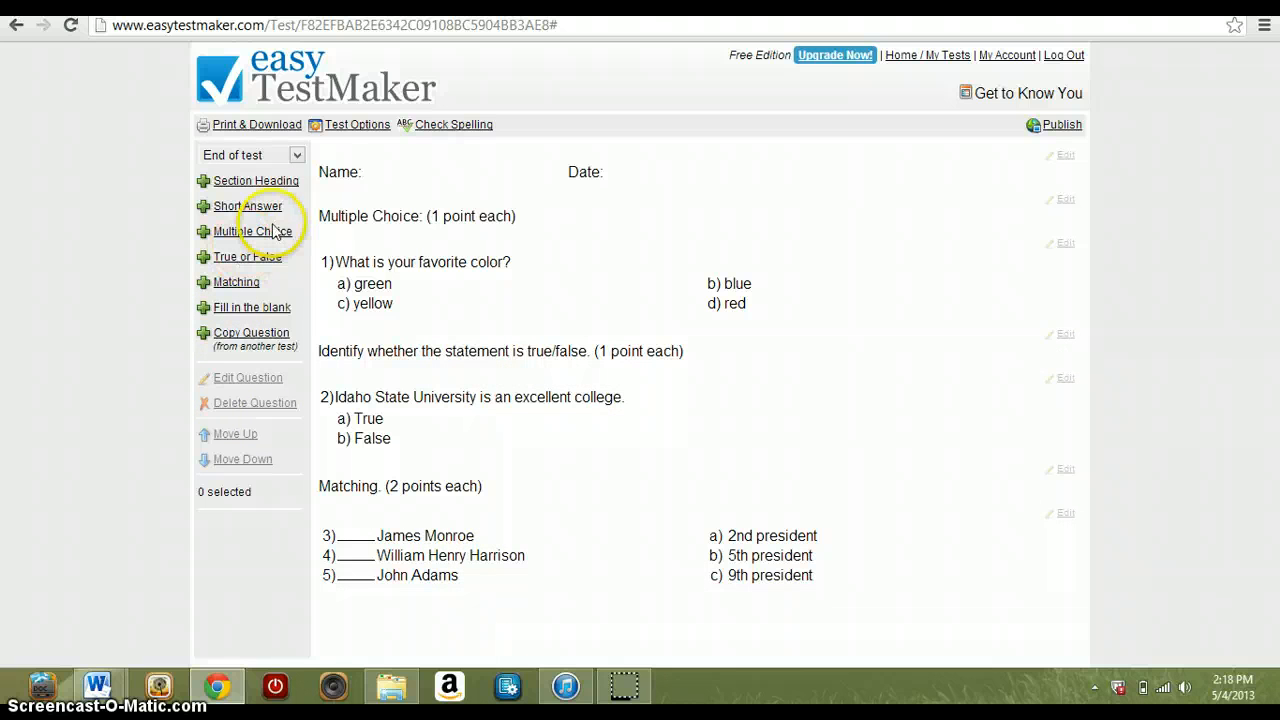
Add the 'Fill in the blank. (2 points each)' heading and begin a new fill-in-the-blank question
click(266, 181)
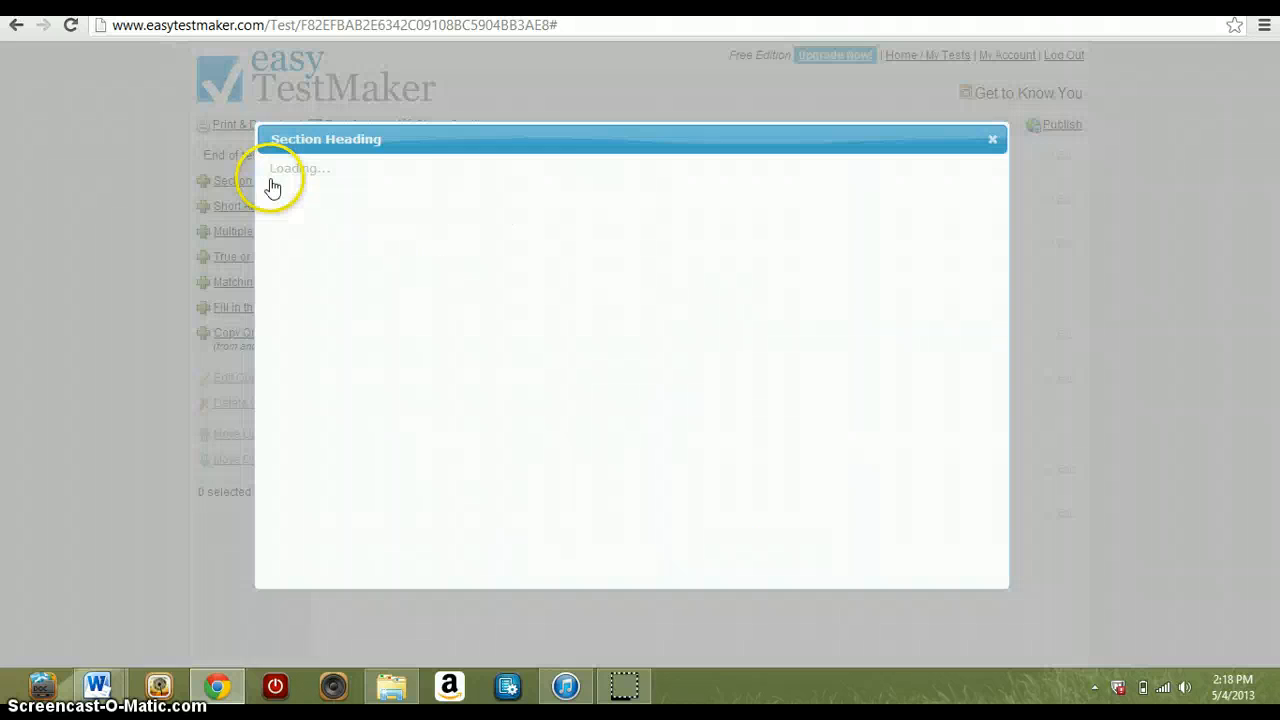
click(445, 360)
text(Fill)
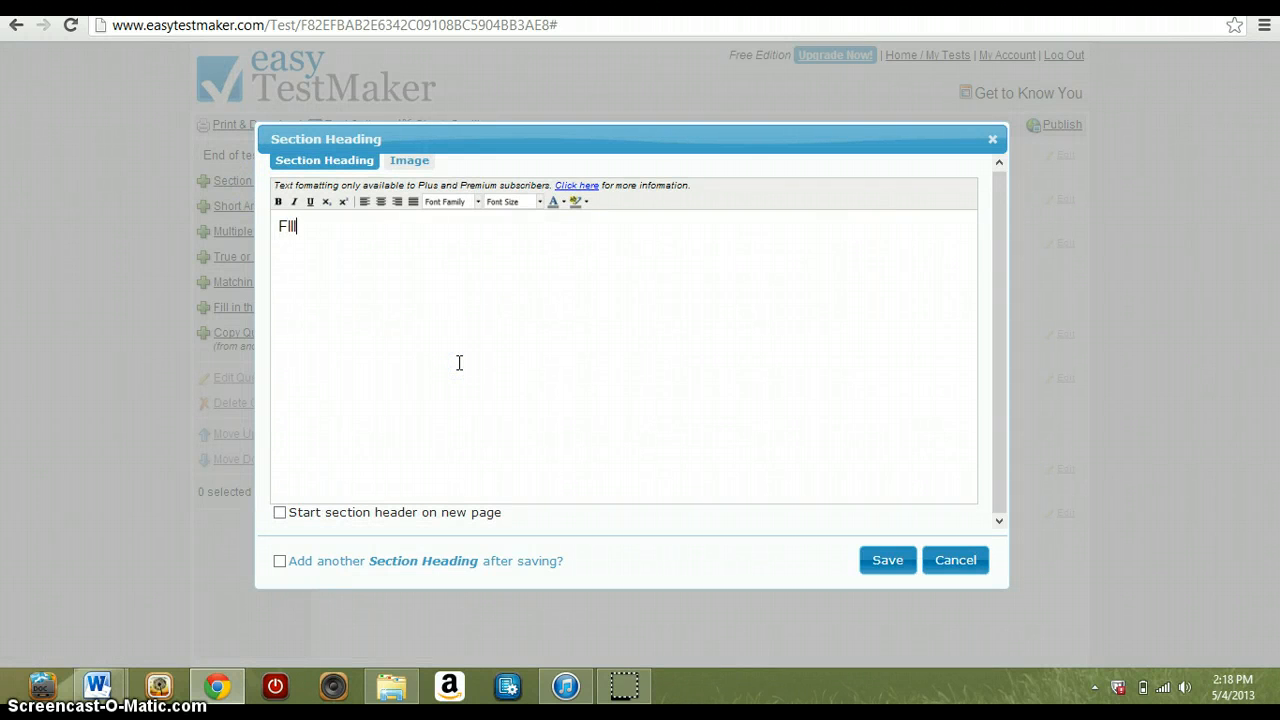
text( in the blank. (2)
text(points each)
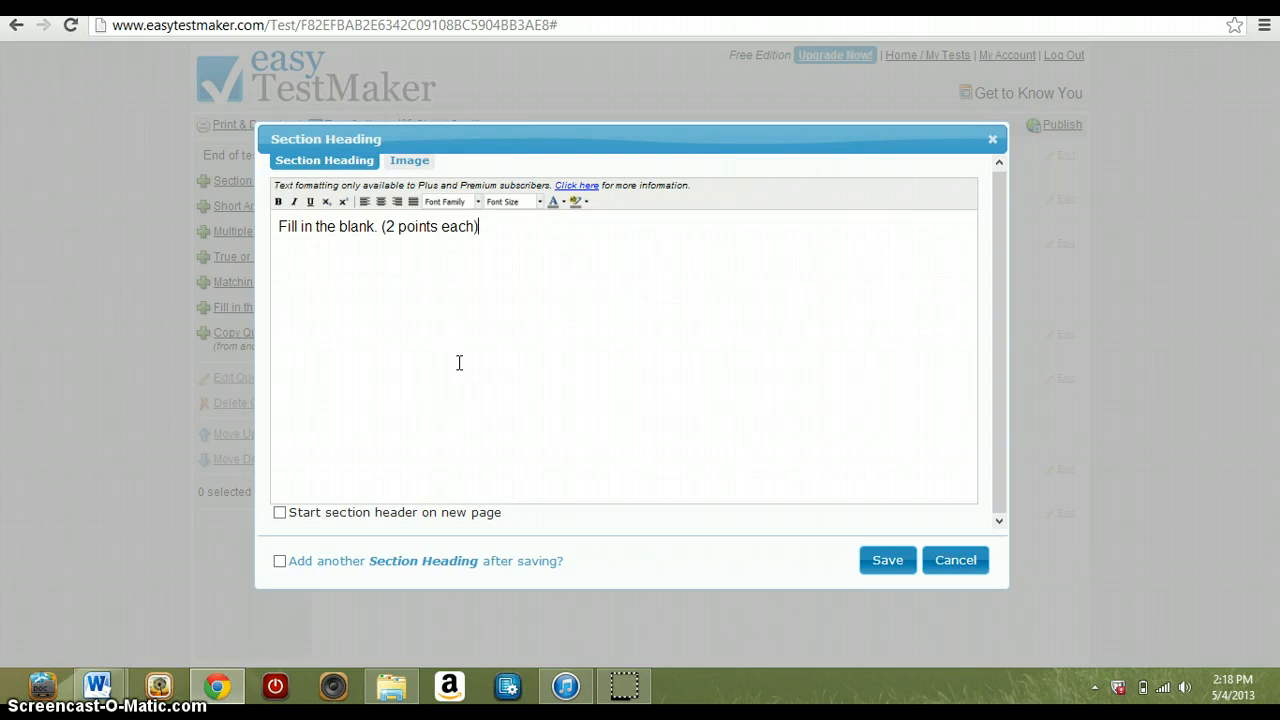
text())
click(880, 570)
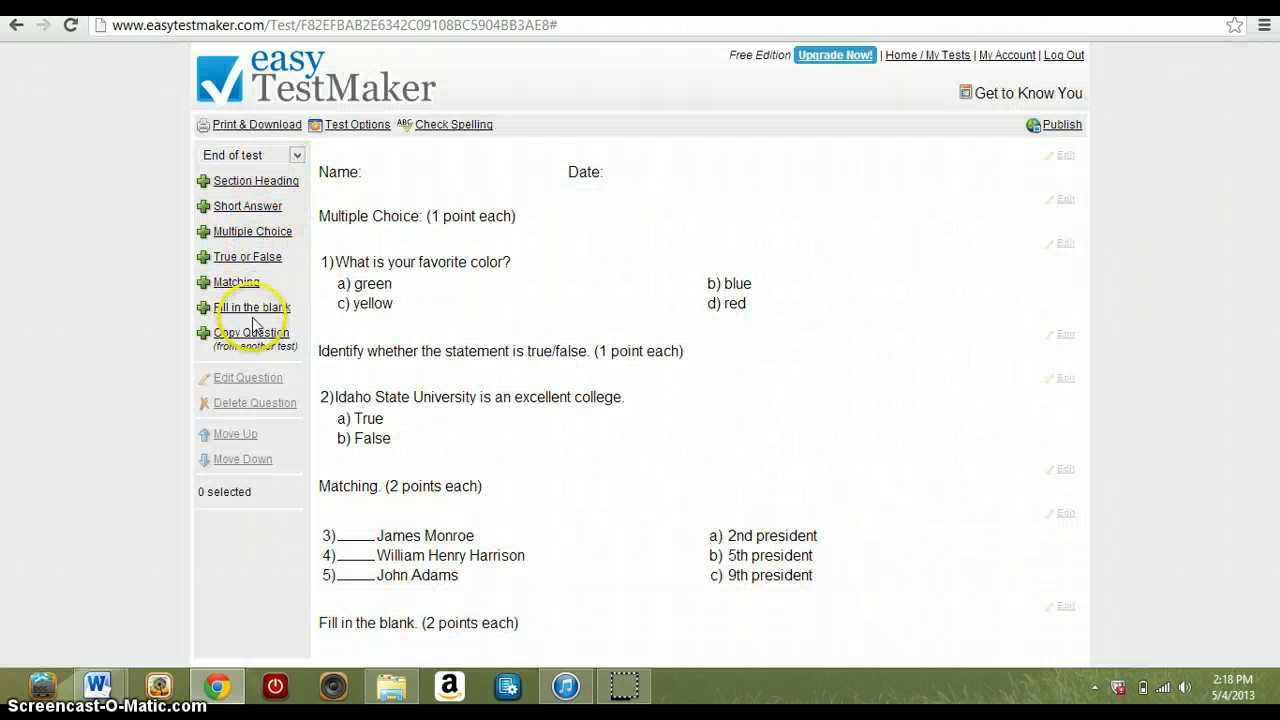
click(252, 308)
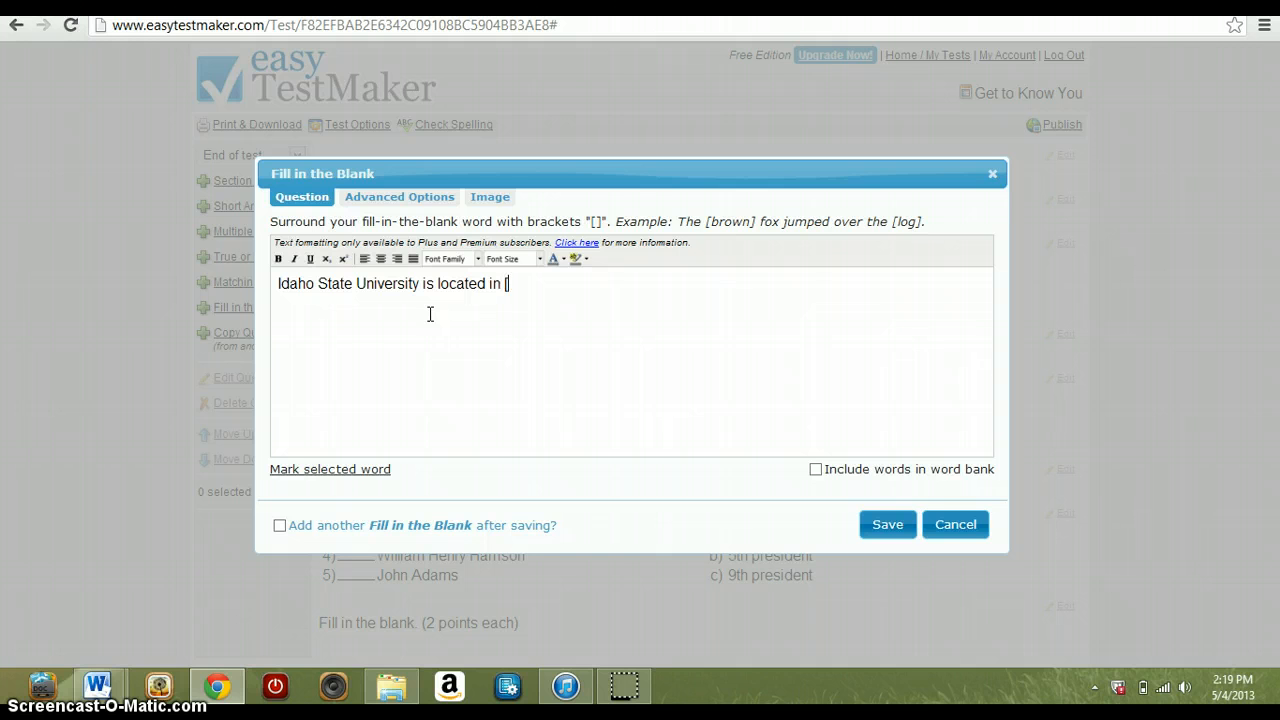
Finish fill-in-the-blank question 6, blanking Pocatello, Idaho and fun, with answers listed in a word bank
text(ocatello, Idaho] and is v)
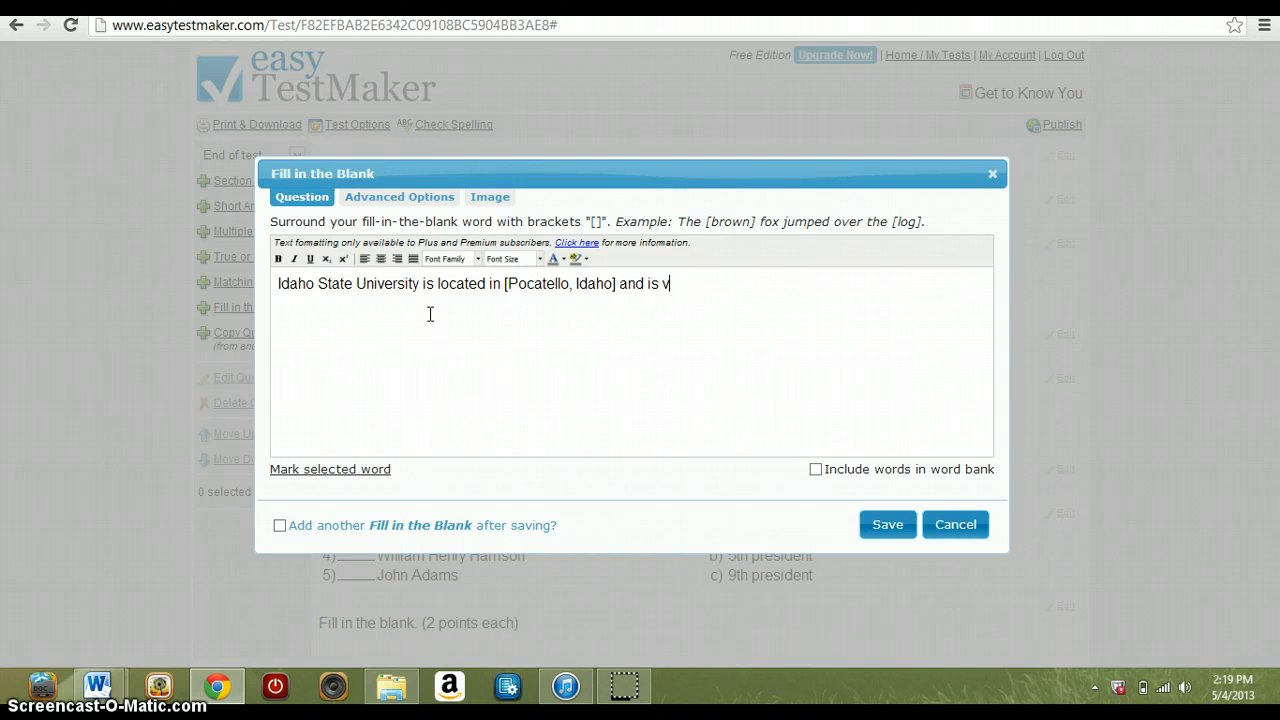
text(heap and [fun].)
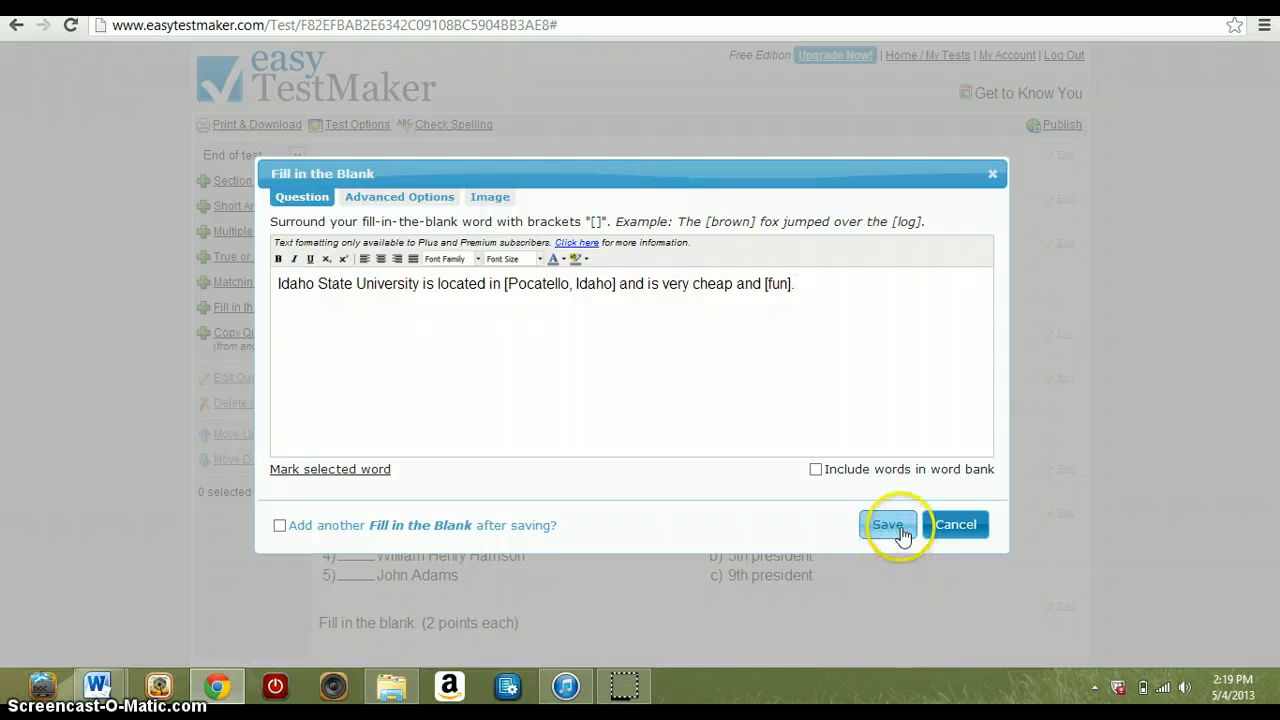
click(816, 470)
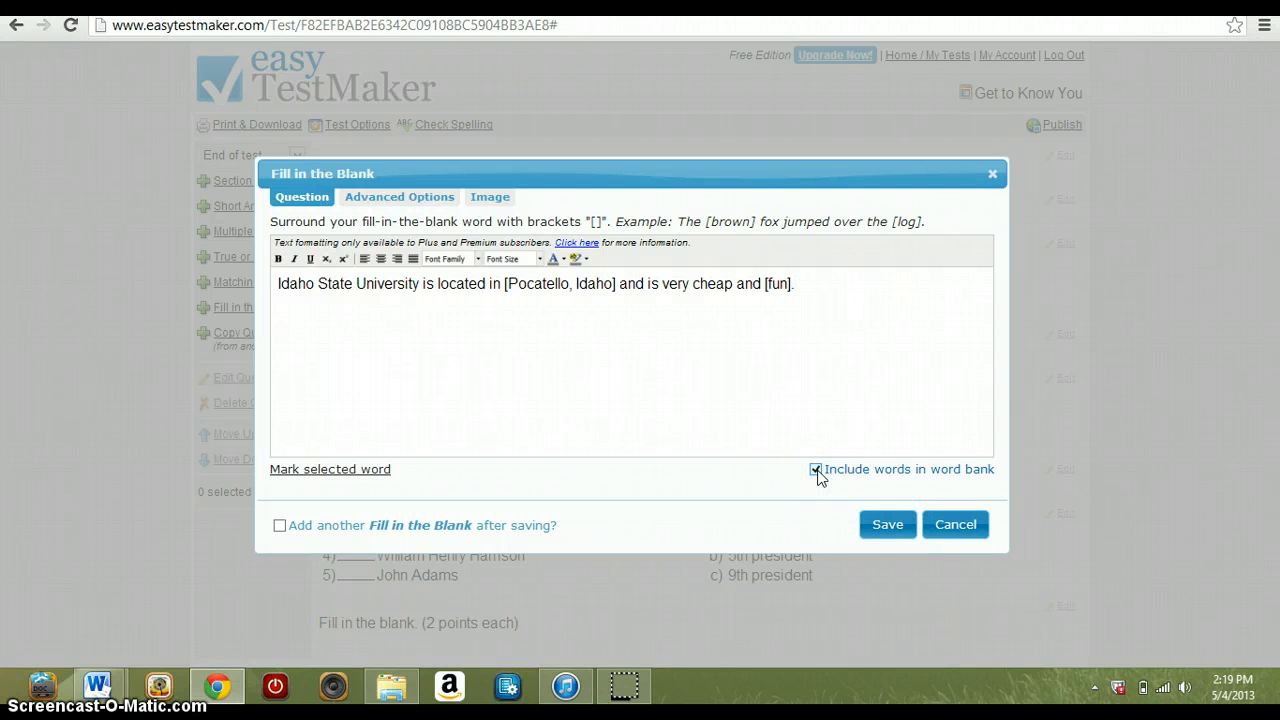
click(872, 524)
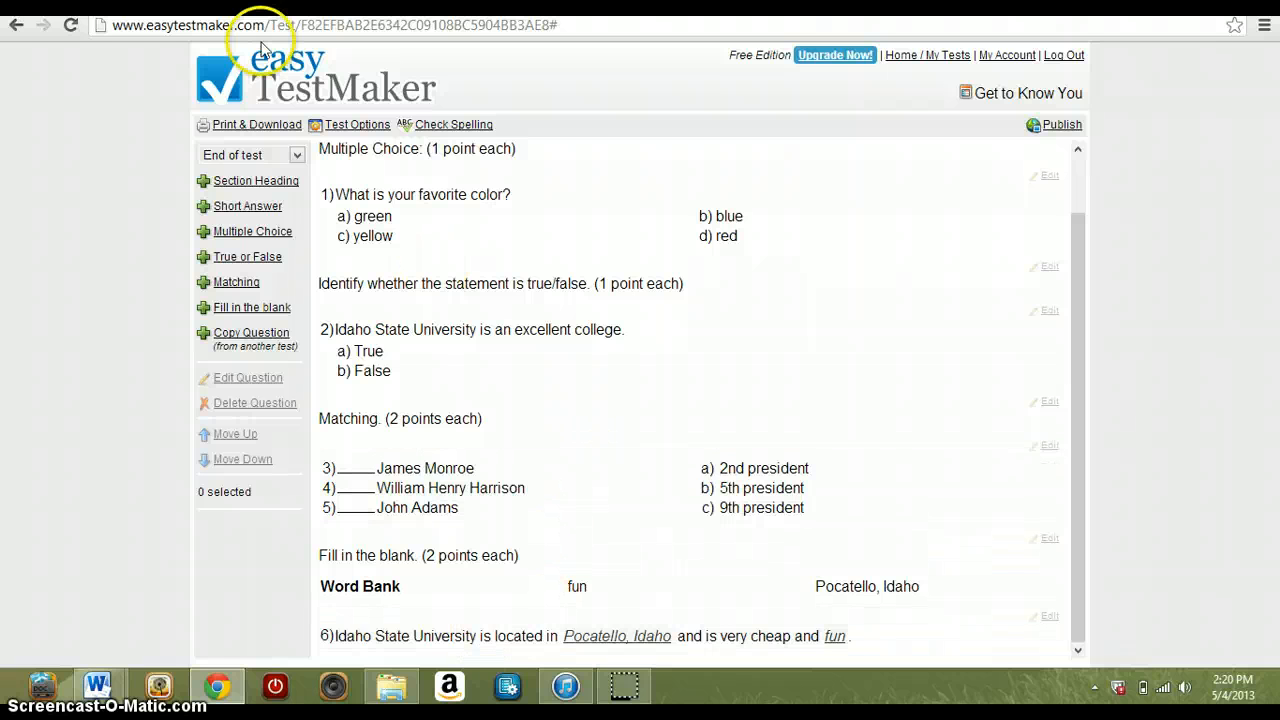
Add a 'Short Answer' section heading to the test
click(272, 180)
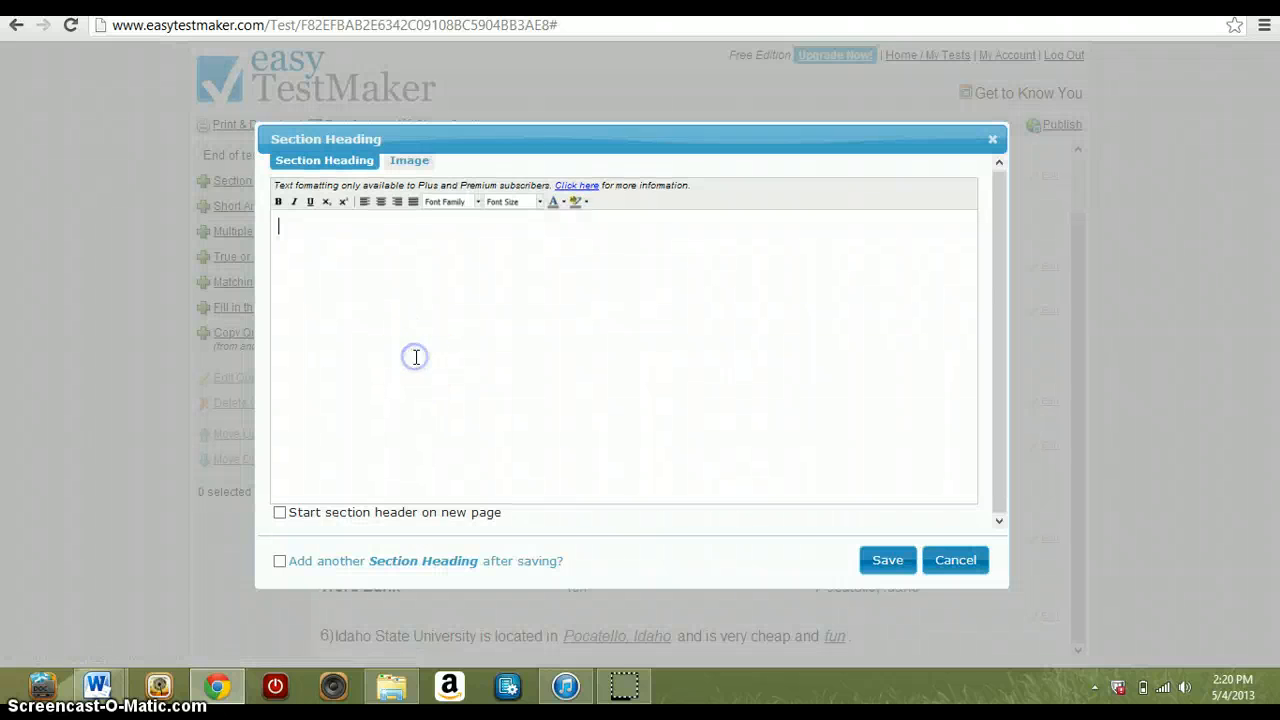
text(Short Answer)
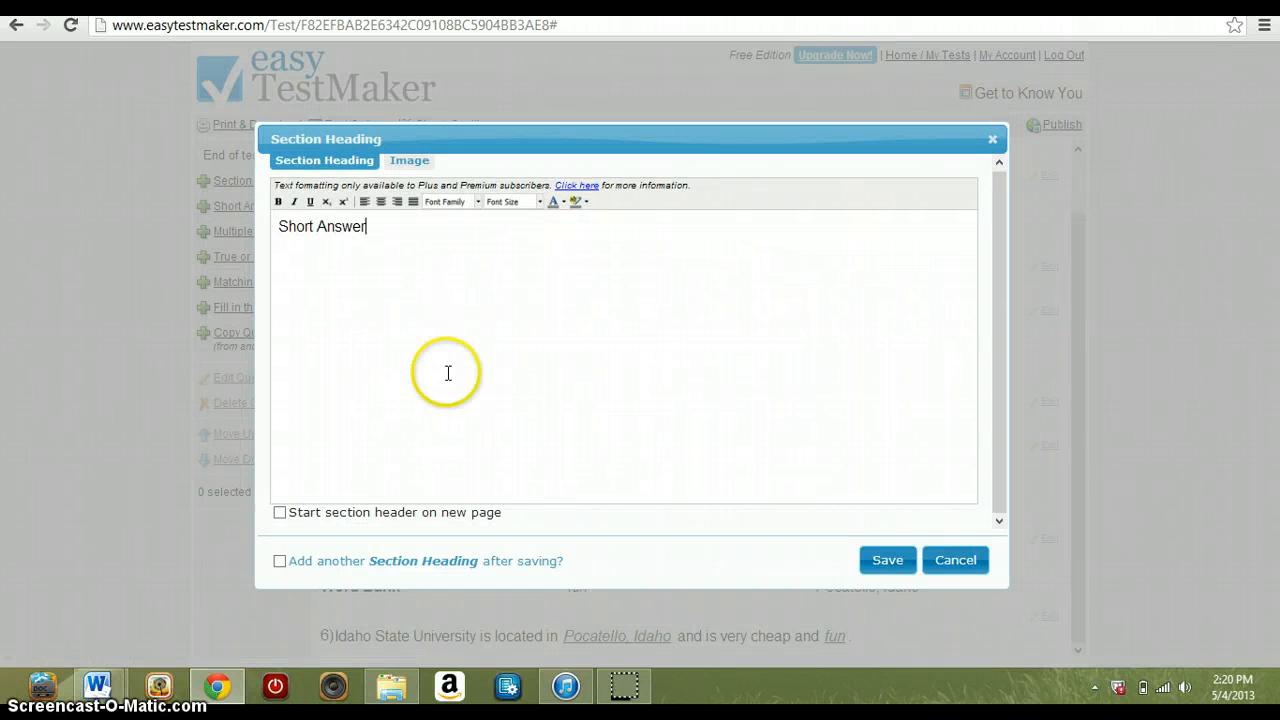
click(886, 560)
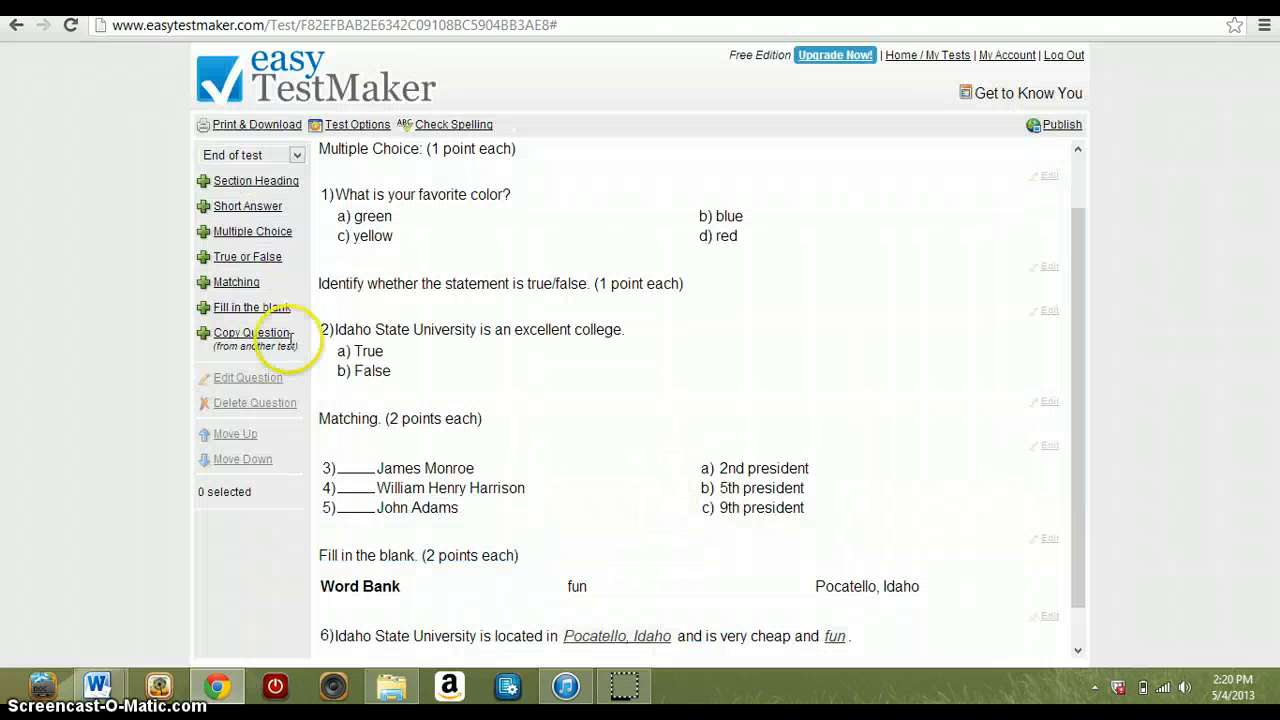
Add short-answer question 'Pick one aspect of ISU that you enjoy and explain why.' with 5 lined blank rows
click(250, 207)
click(458, 357)
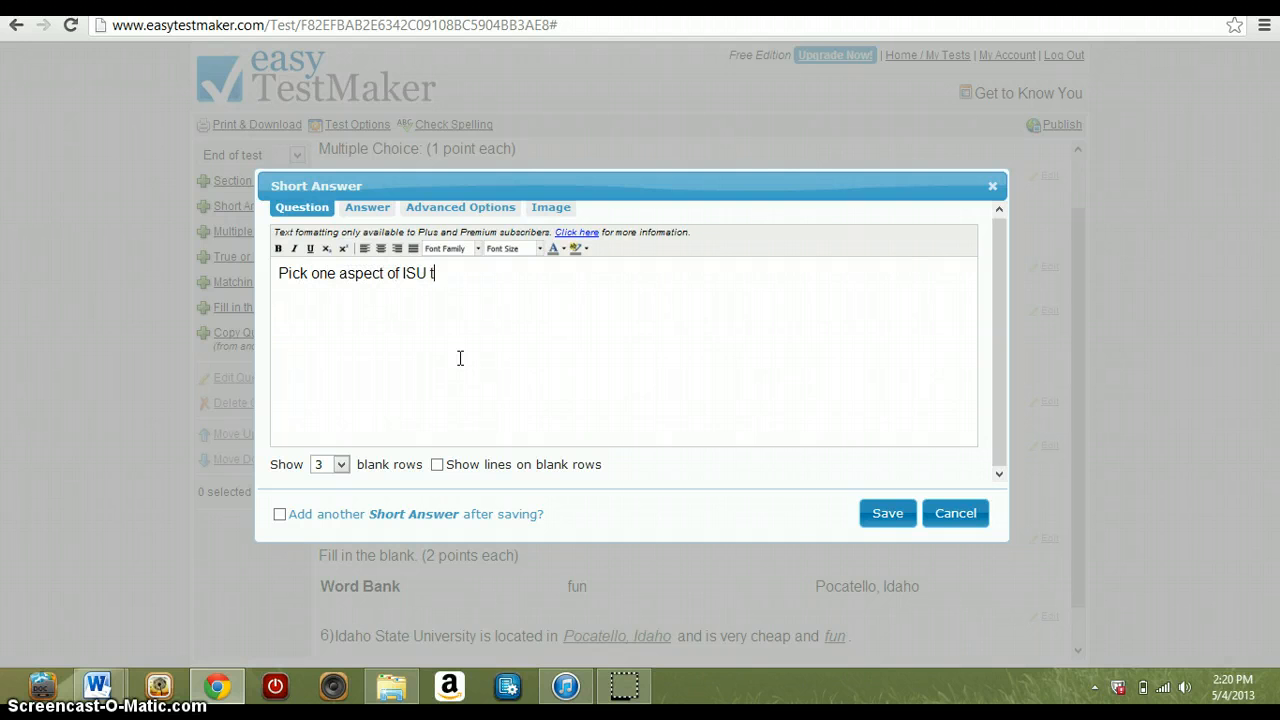
text(Pick one aspect of ISU that you enjoy and)
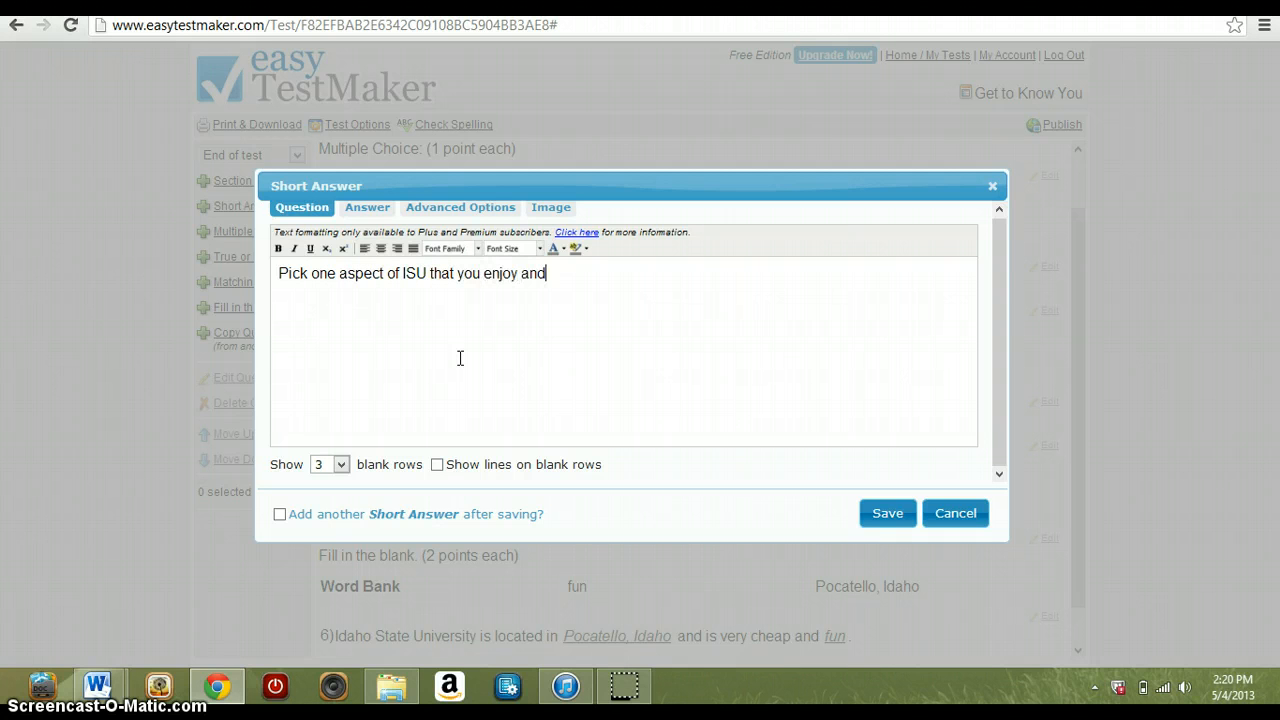
text( explain why.)
click(342, 465)
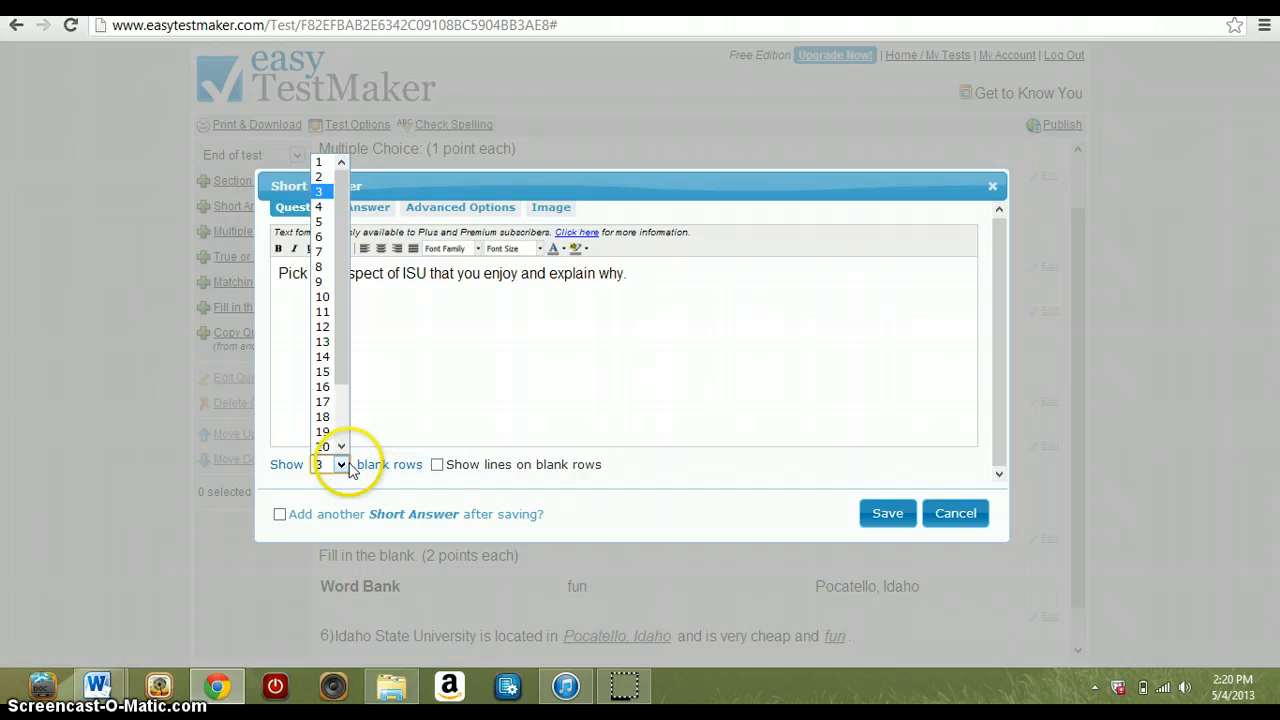
click(325, 223)
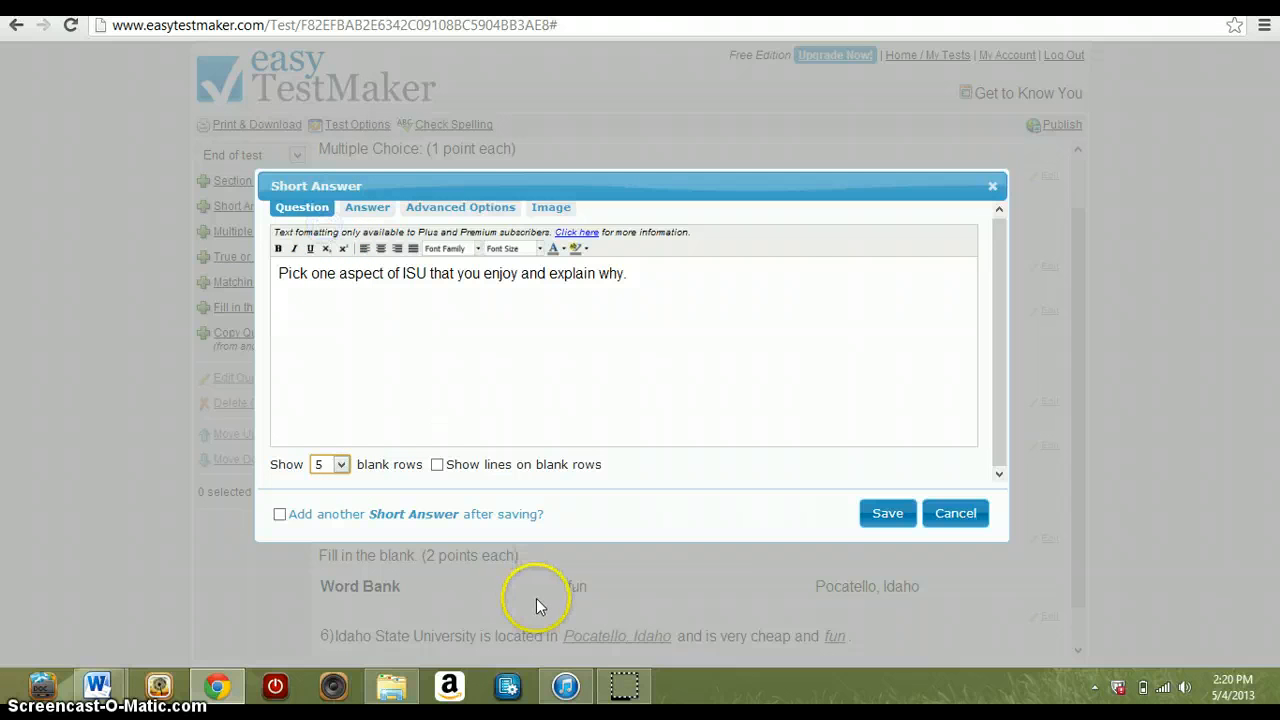
click(437, 464)
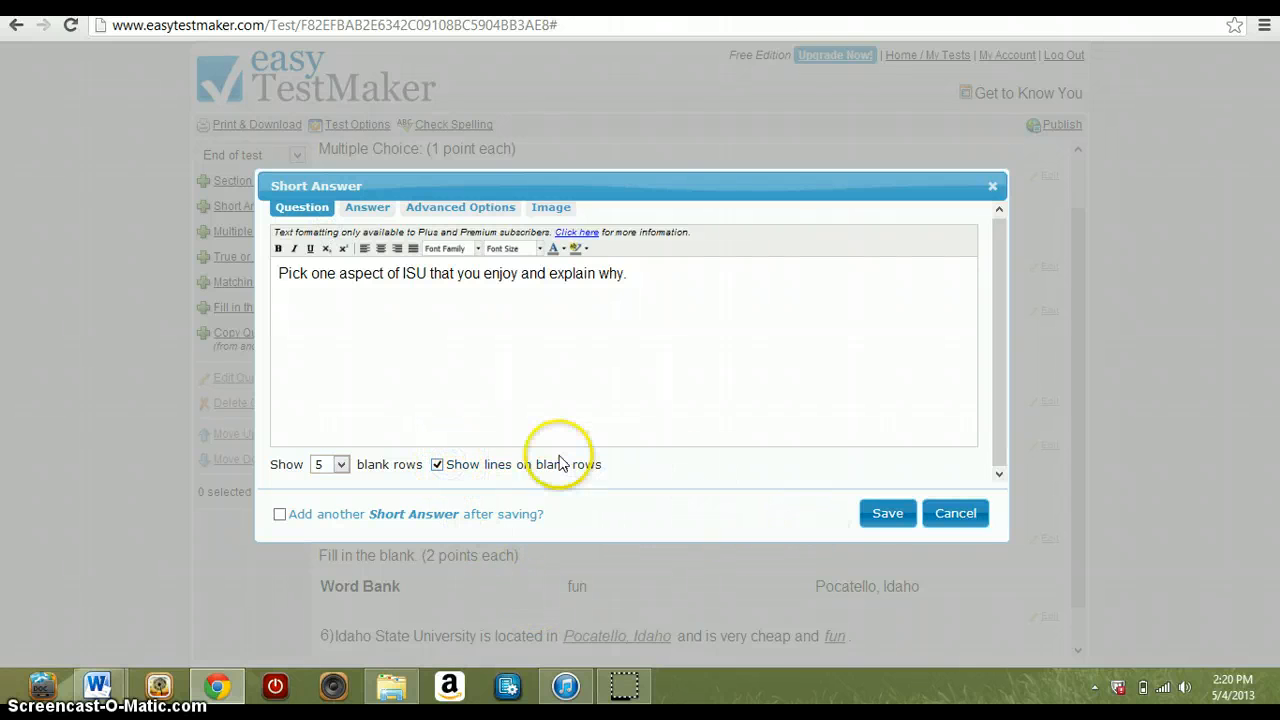
click(879, 515)
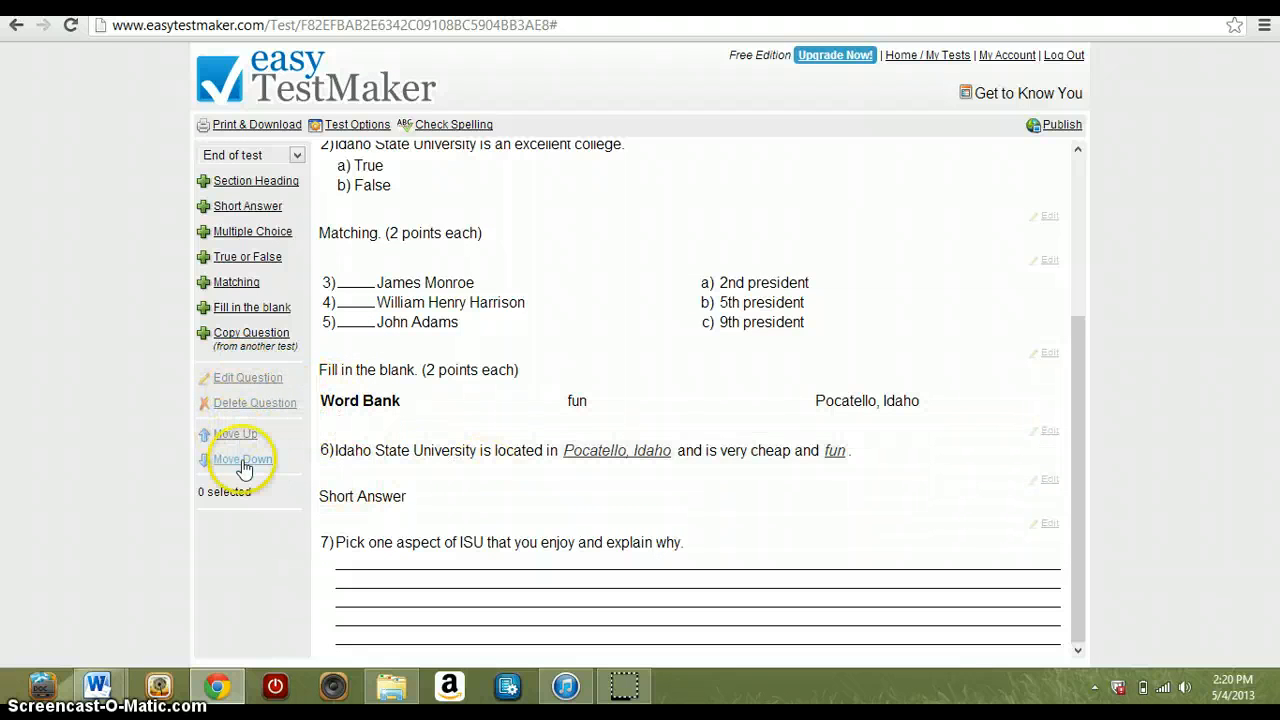
In Test Options' Font & Page Setup, set the font to Trebuchet MS at size 14
click(357, 125)
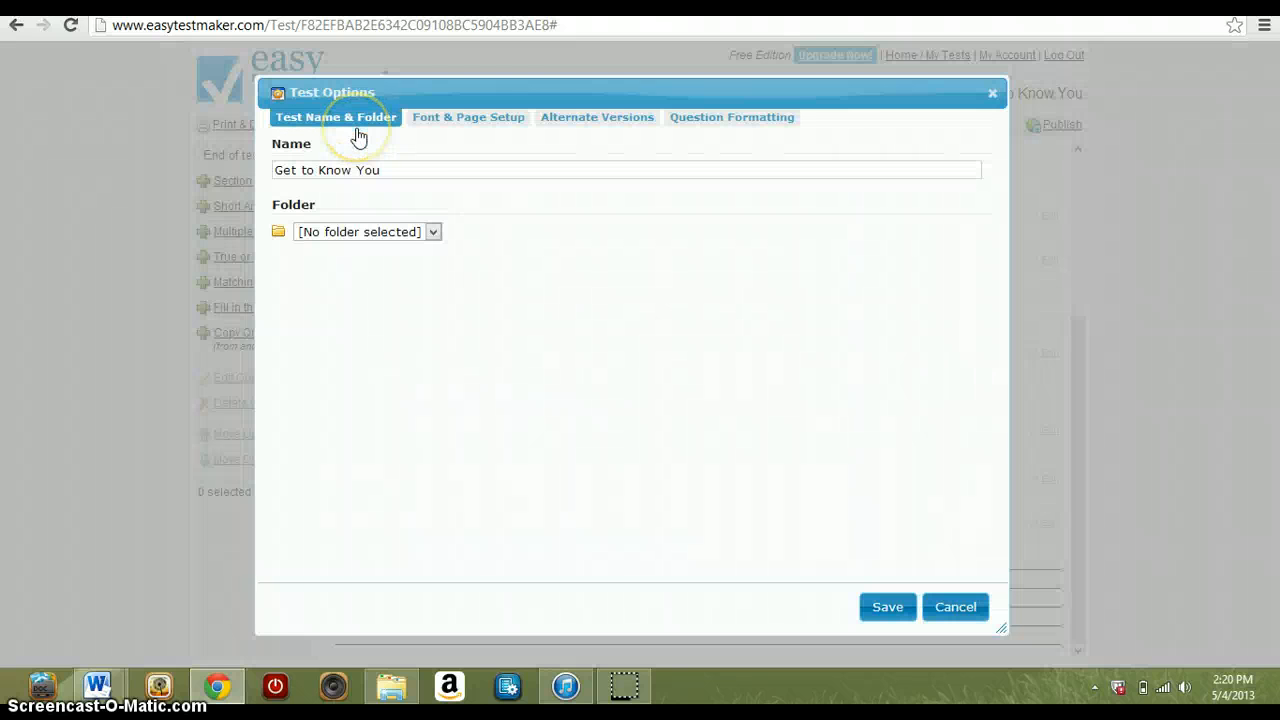
click(402, 172)
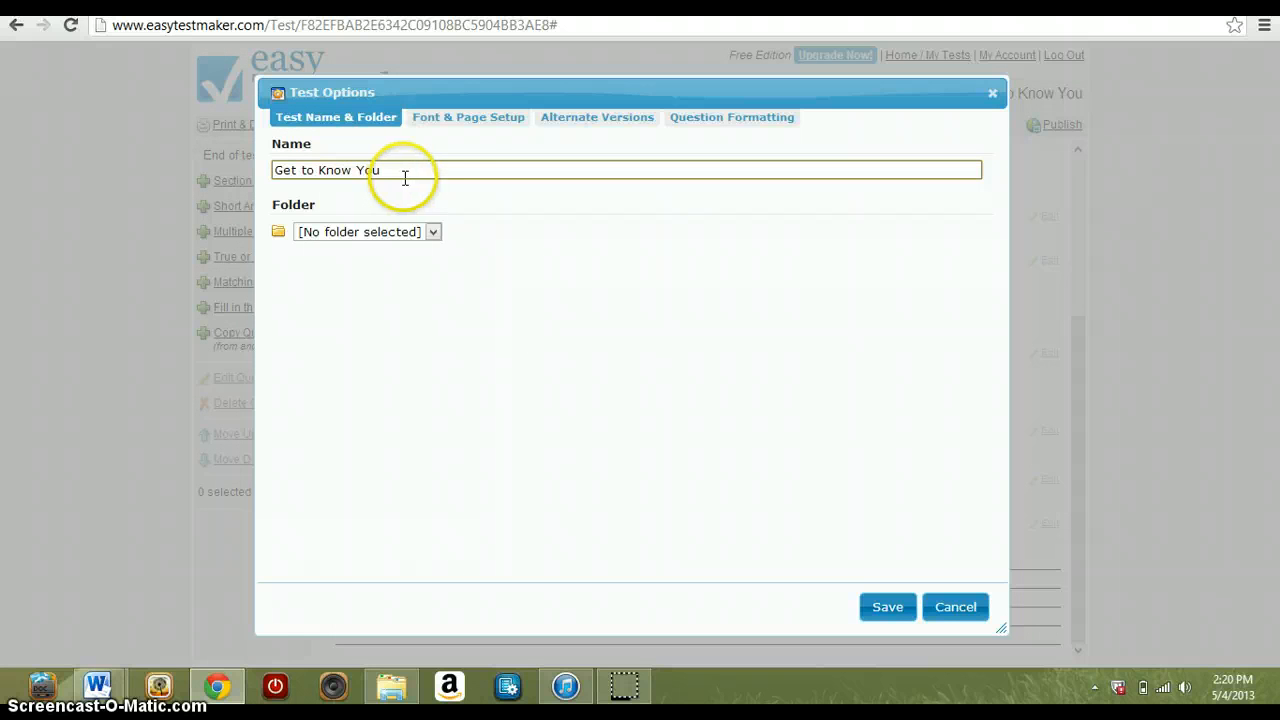
click(487, 120)
click(357, 172)
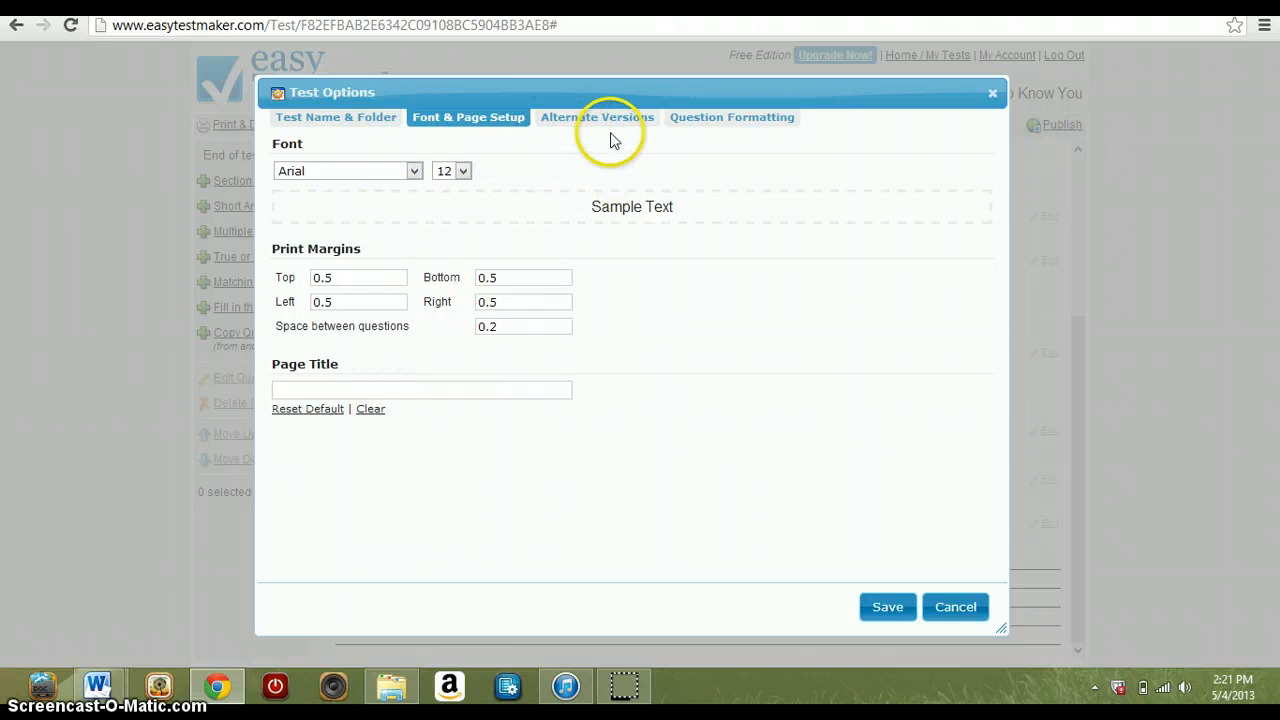
click(414, 171)
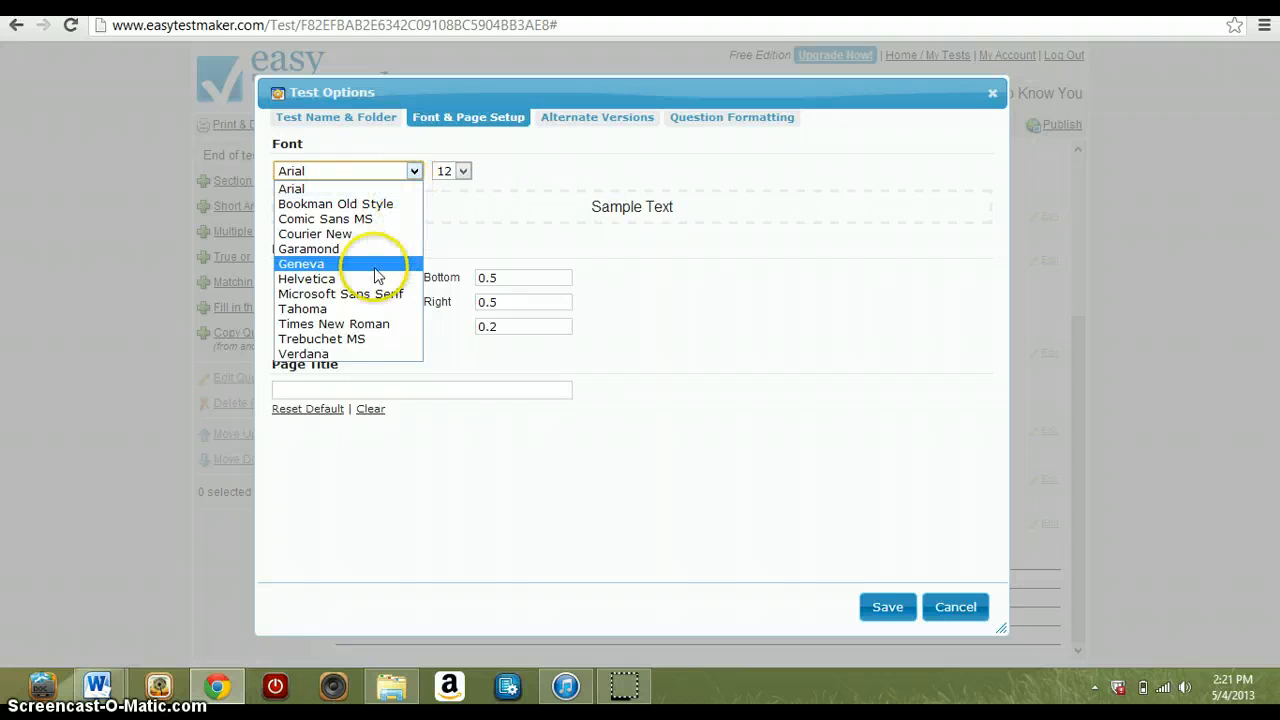
click(358, 340)
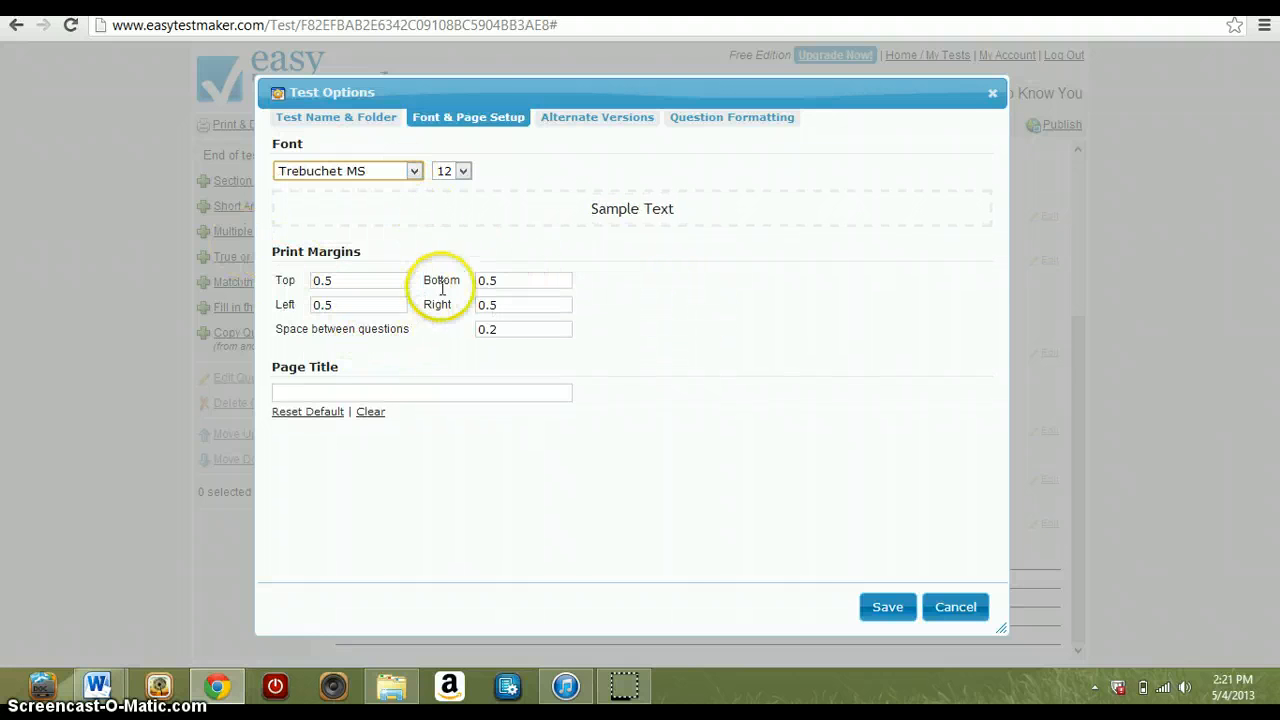
click(443, 172)
click(444, 263)
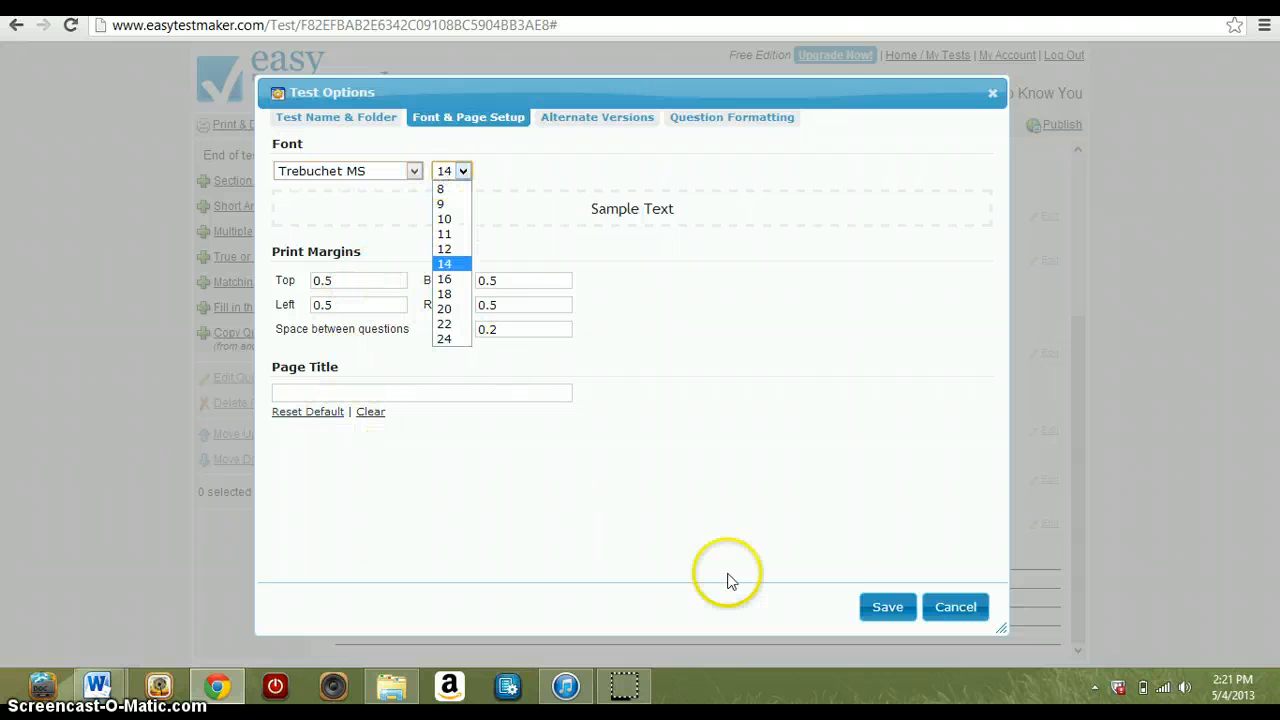
click(881, 612)
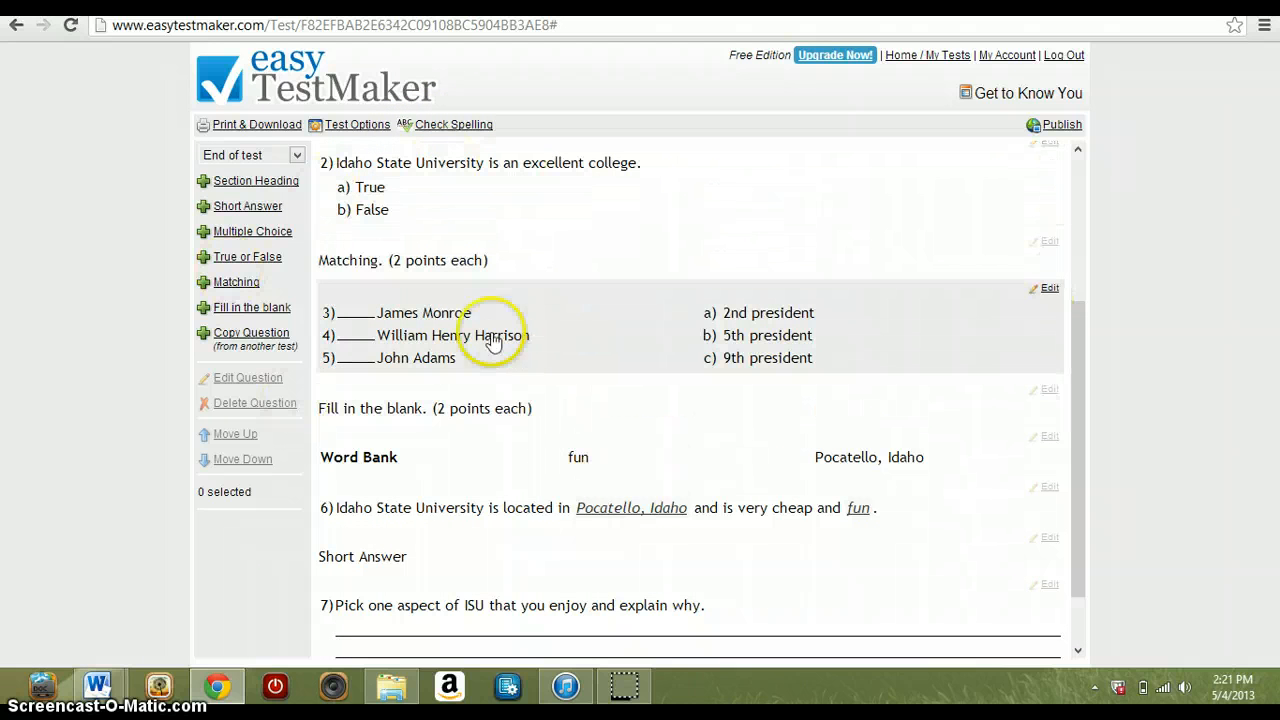
Generate the Original Test and Answer Sheet documents, then close the print window
click(257, 125)
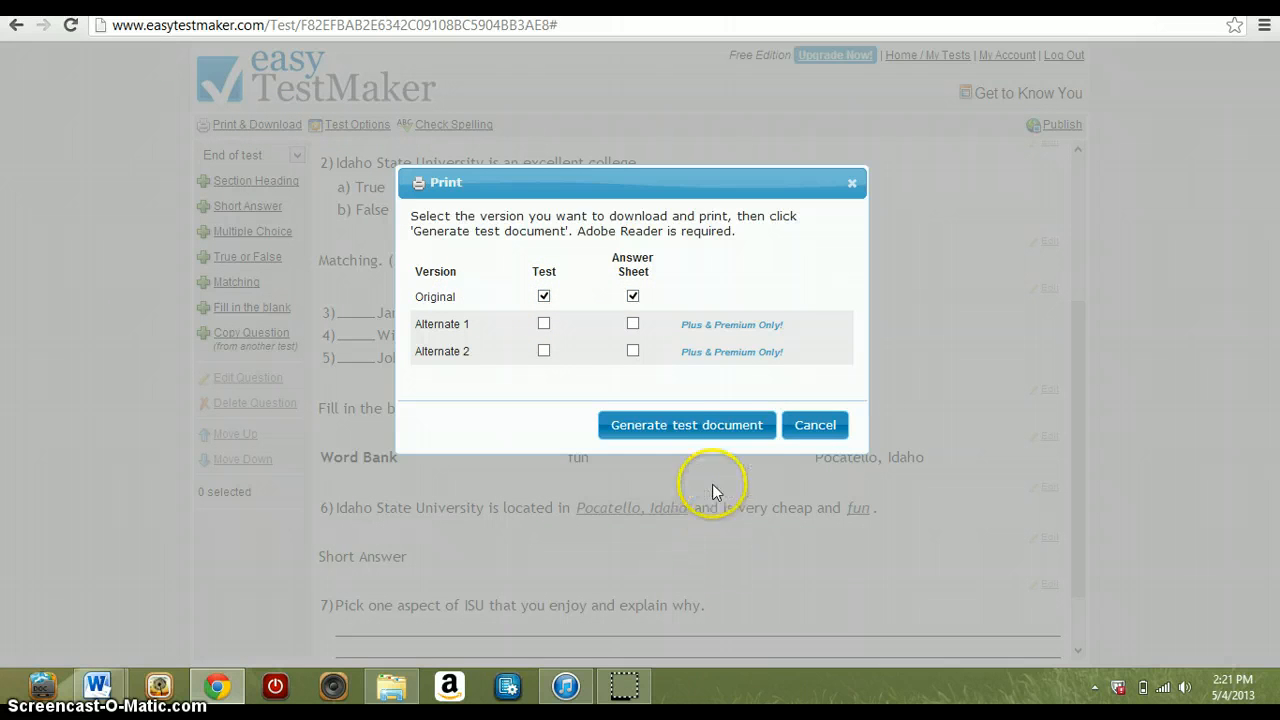
click(729, 432)
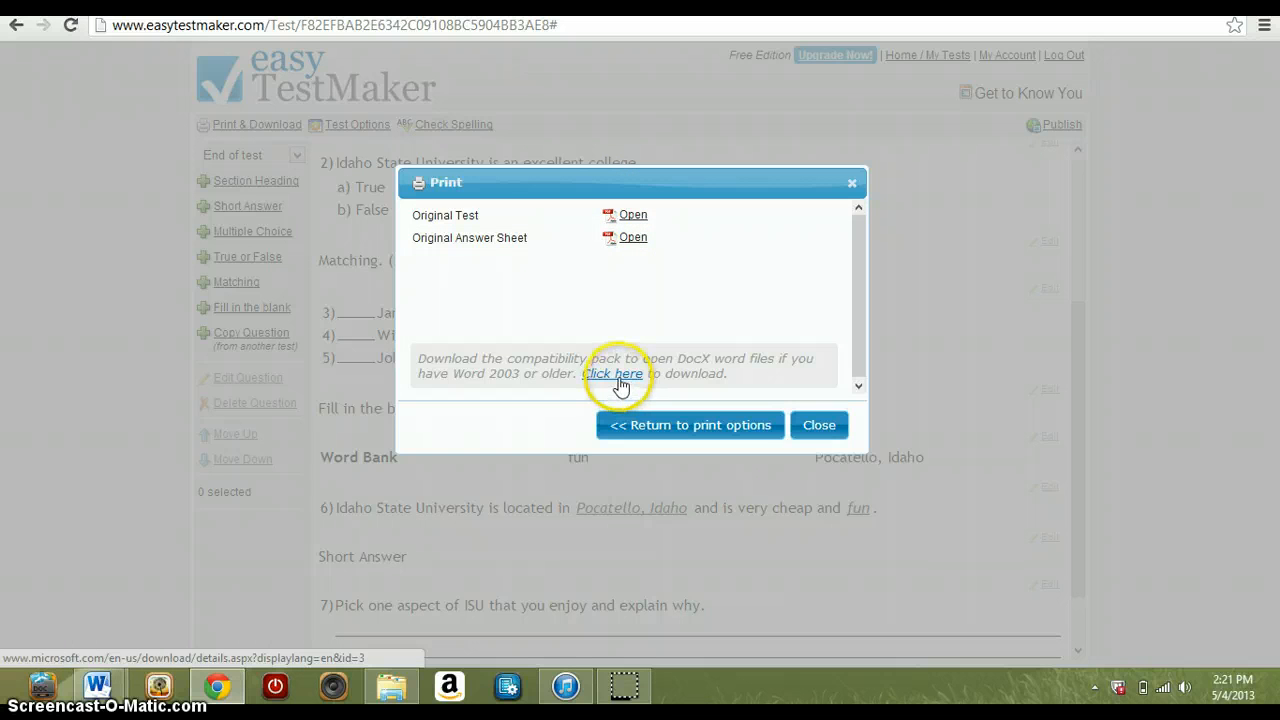
click(817, 428)
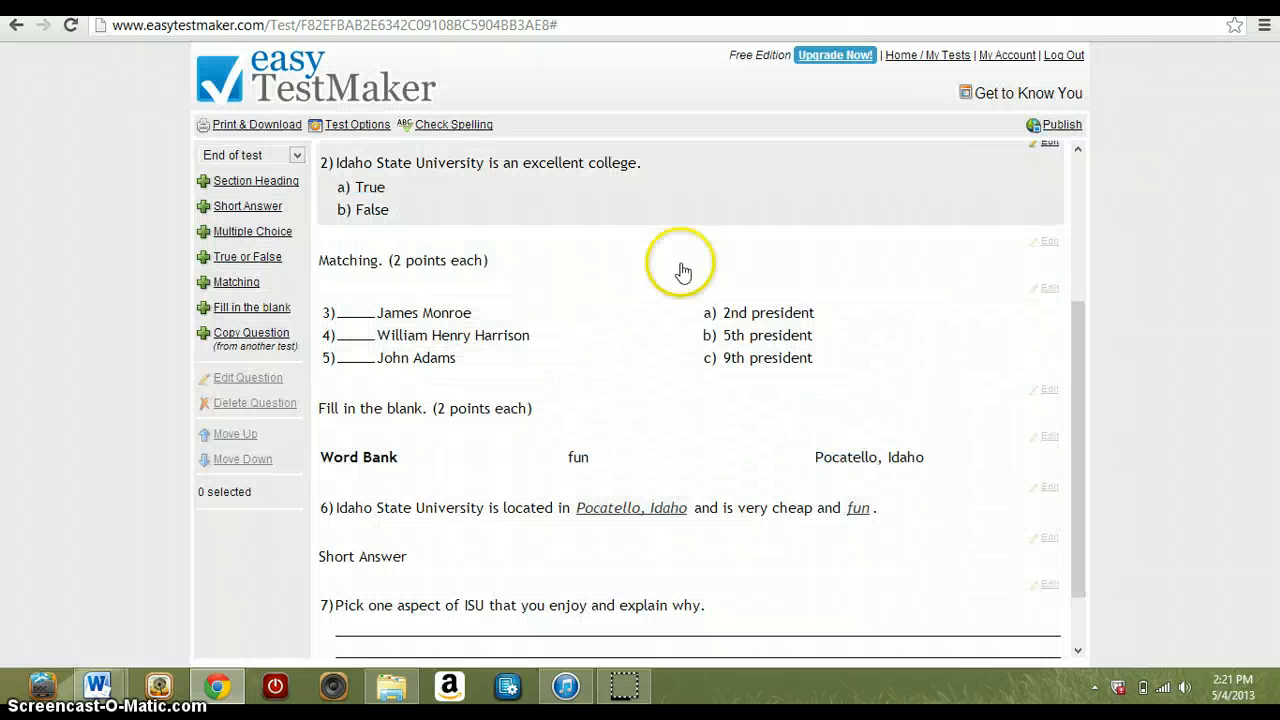
Try Publish, dismiss the Plus/Premium upgrade notice, and go to Home / My Tests
click(1047, 128)
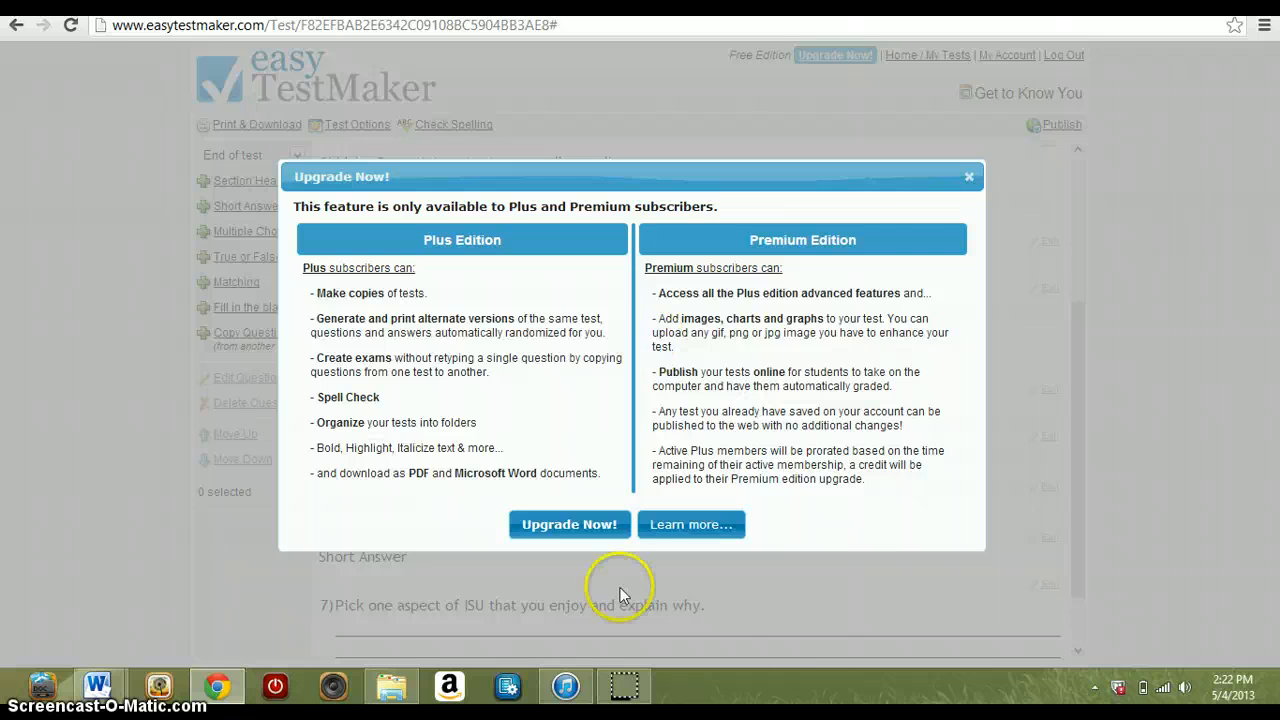
click(967, 180)
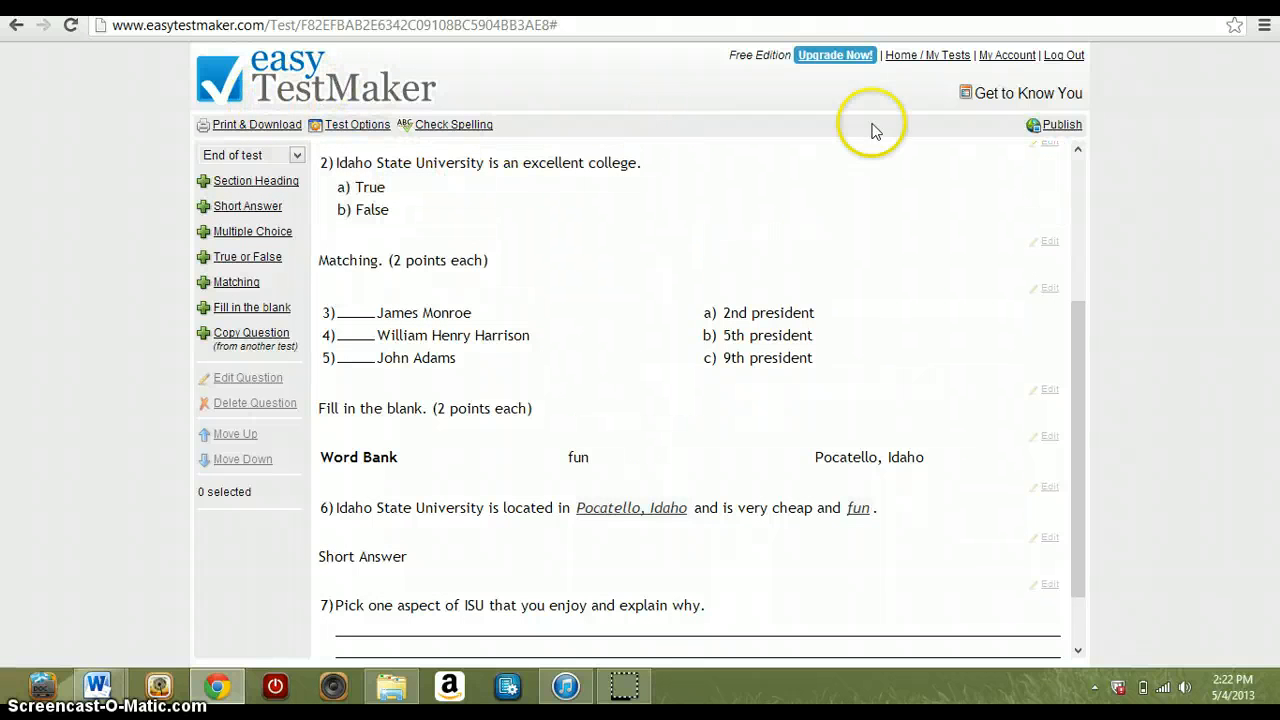
click(918, 57)
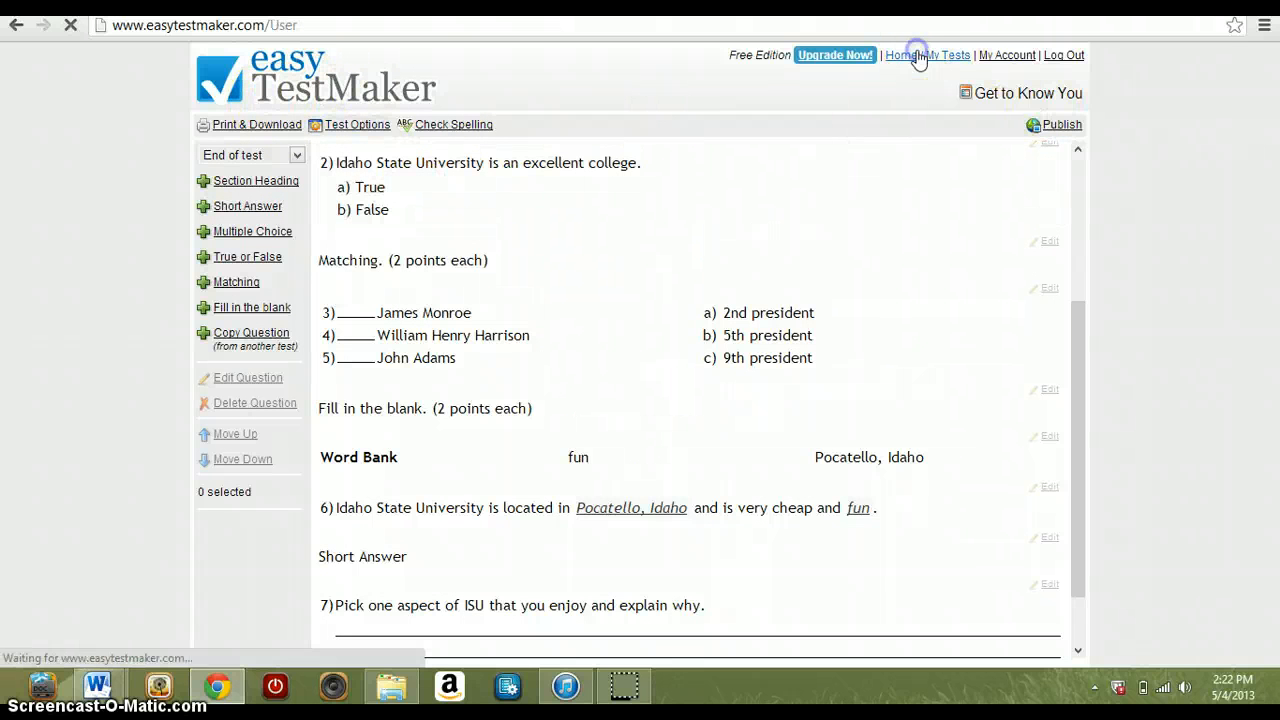